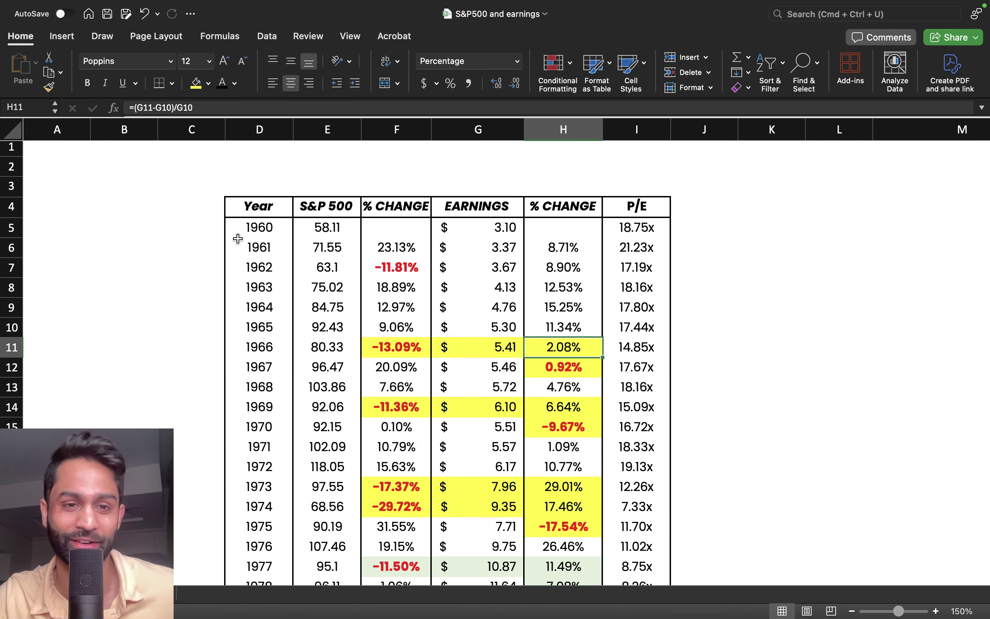
- Review the 1960 row and select the S&P 500 values from 1960 through 2024
{"action": "left_click", "coordinate": [239, 231]}
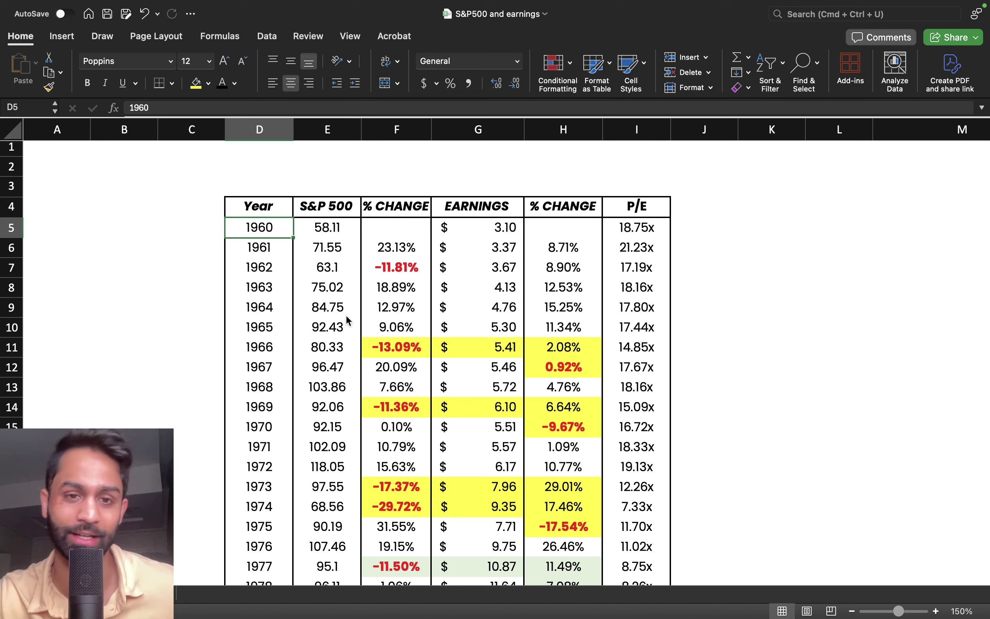
{"action": "left_click_drag", "start_coordinate": [270, 227], "coordinate": [730, 236]}
{"action": "left_click", "coordinate": [356, 227]}
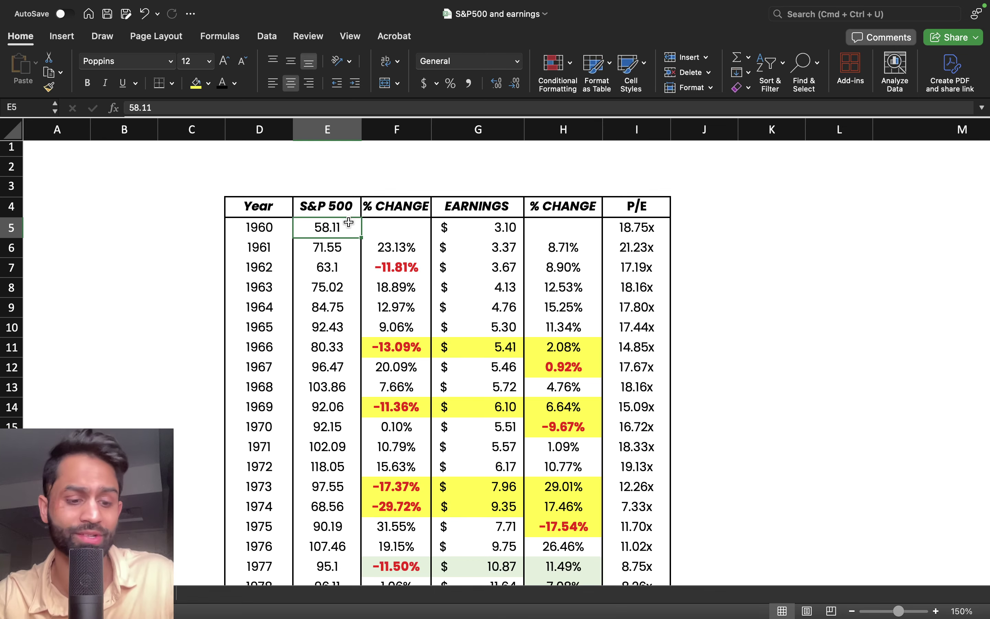
{"action": "key", "text": "super+shift+Down"}
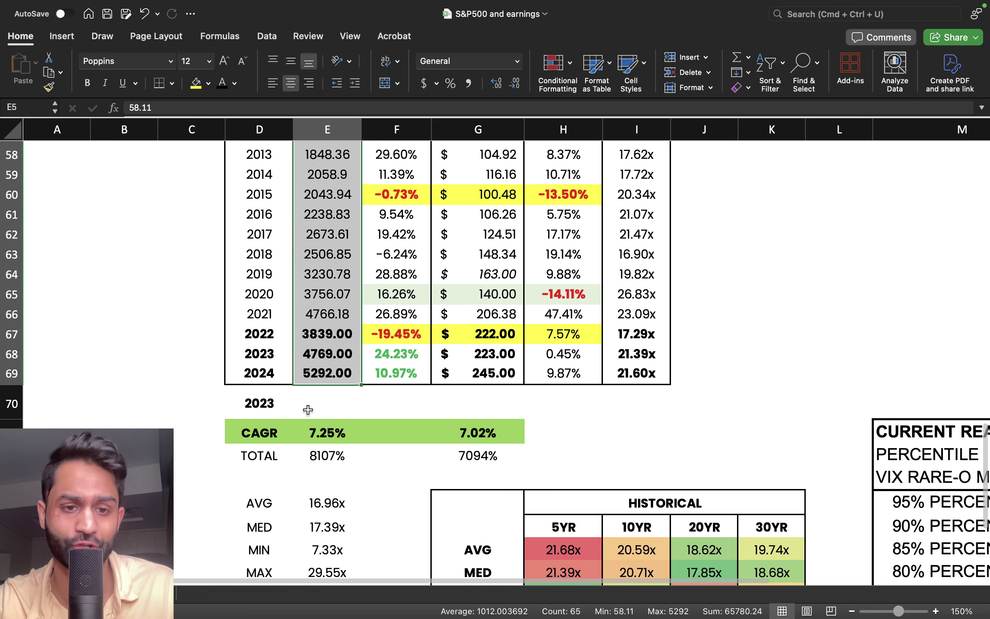
- Check the current S&P 500 level in Webull and set the 2024 S&P 500 value in the Excel table to 5288
{"action": "left_click", "coordinate": [307, 373]}
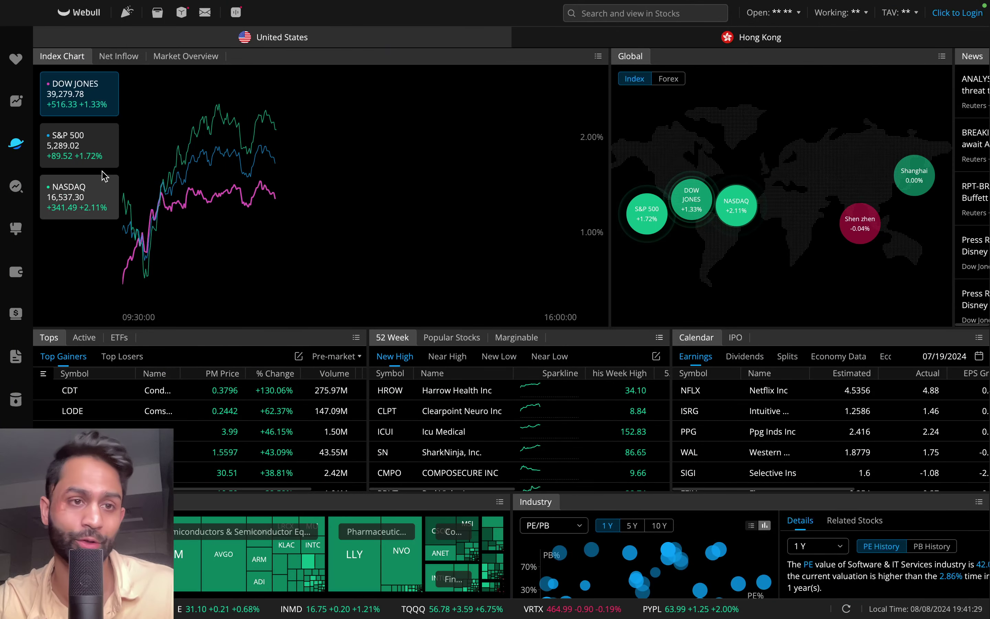
{"action": "left_click", "coordinate": [67, 154]}
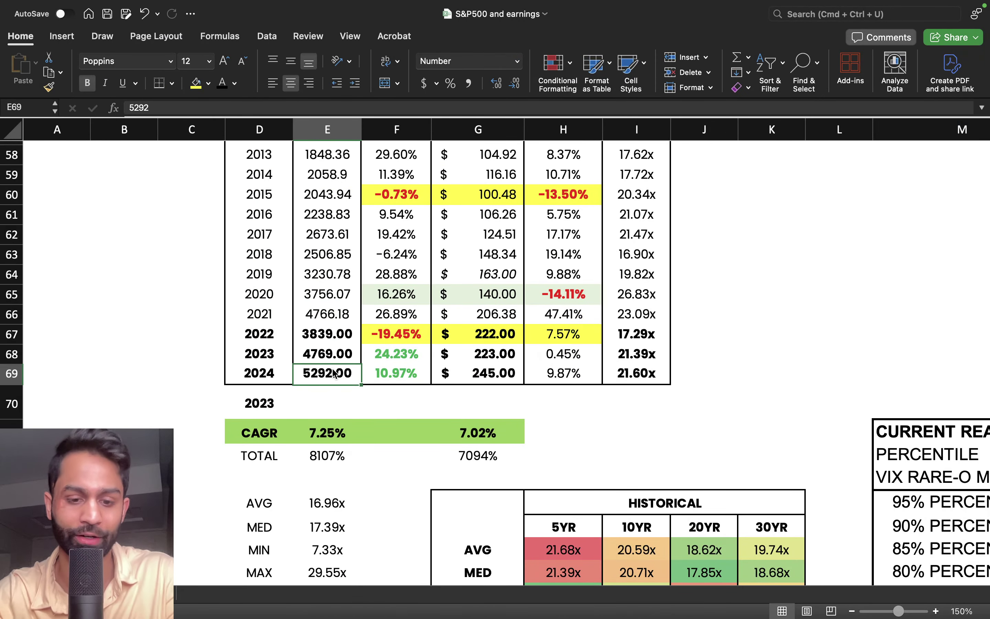
{"action": "type", "text": "52"}
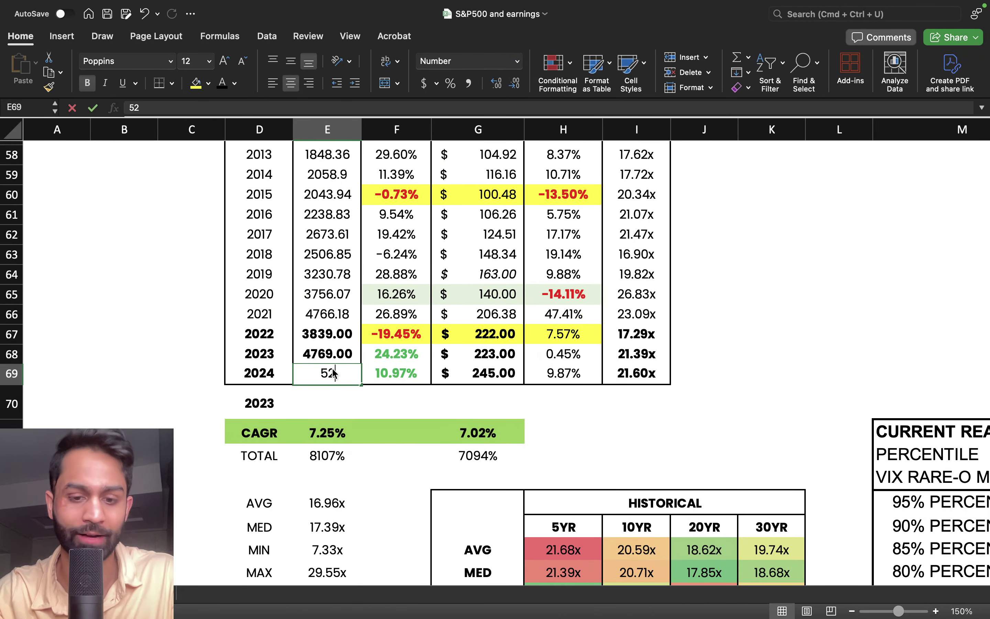
{"action": "type", "text": "88"}
{"action": "key", "text": "Return"}
- Examine the S&P 500 annual percentage changes for 2024, 2023 and 2022
{"action": "left_click", "coordinate": [405, 373]}
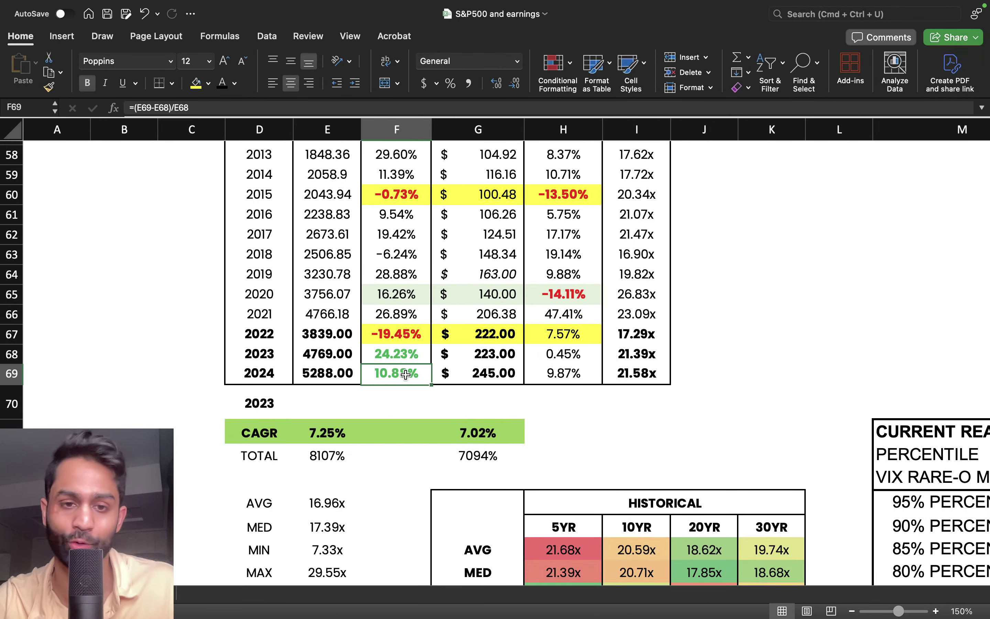
{"action": "left_click", "coordinate": [277, 371]}
{"action": "left_click", "coordinate": [399, 375]}
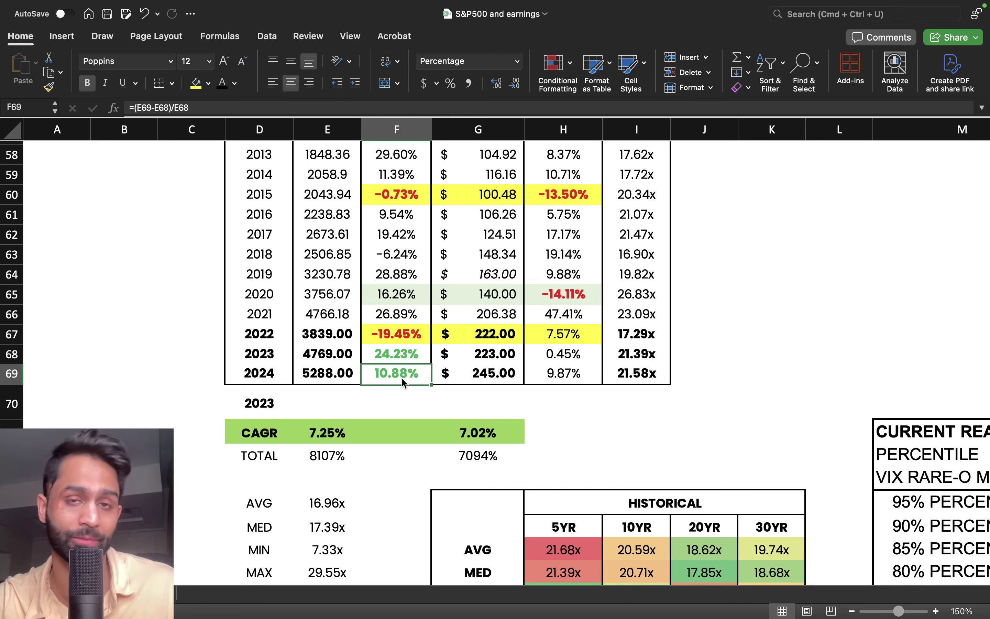
{"action": "left_click_drag", "start_coordinate": [264, 357], "coordinate": [326, 359]}
{"action": "left_click", "coordinate": [405, 355]}
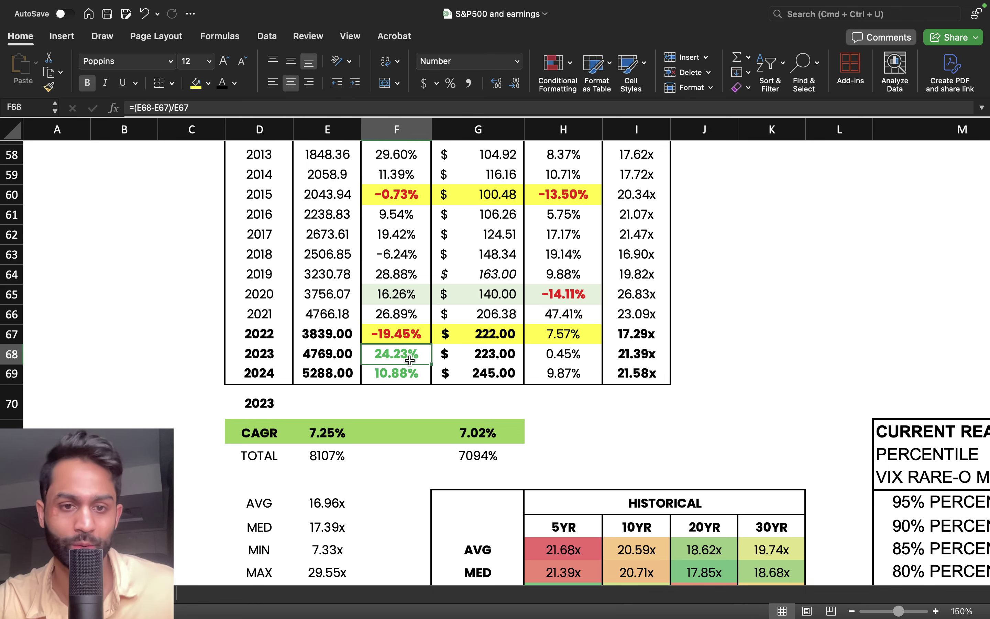
{"action": "scroll", "coordinate": [366, 355], "scroll_direction": "up", "scroll_amount": 5}
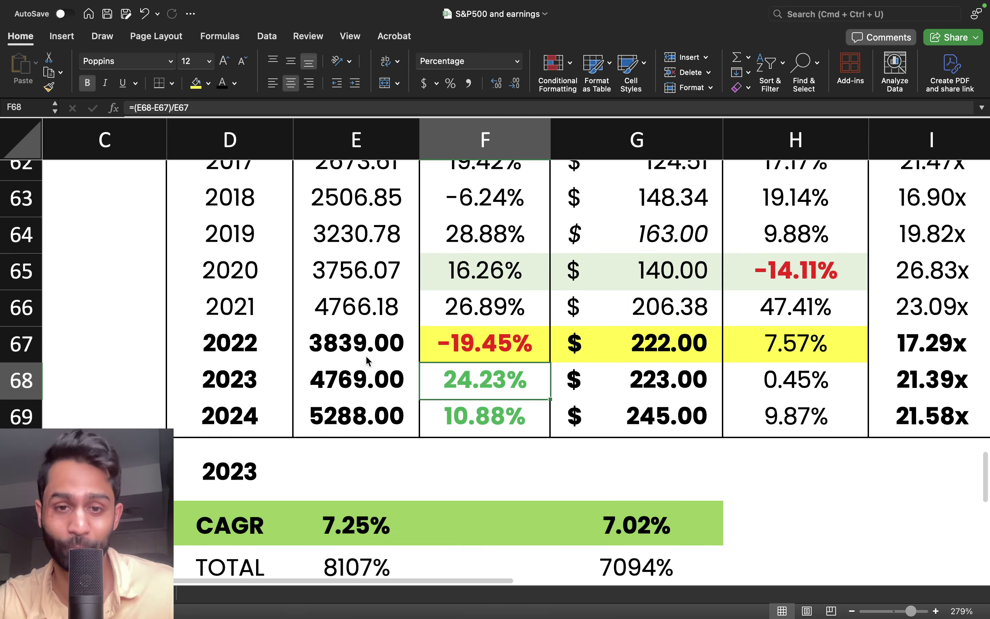
{"action": "left_click_drag", "start_coordinate": [257, 349], "coordinate": [388, 349]}
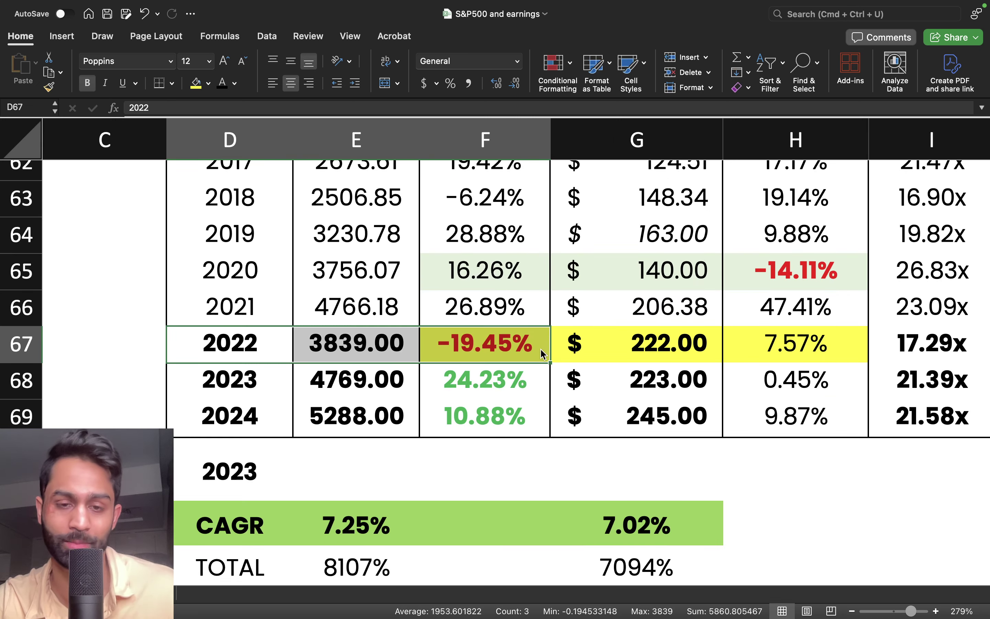
{"action": "left_click", "coordinate": [540, 348]}
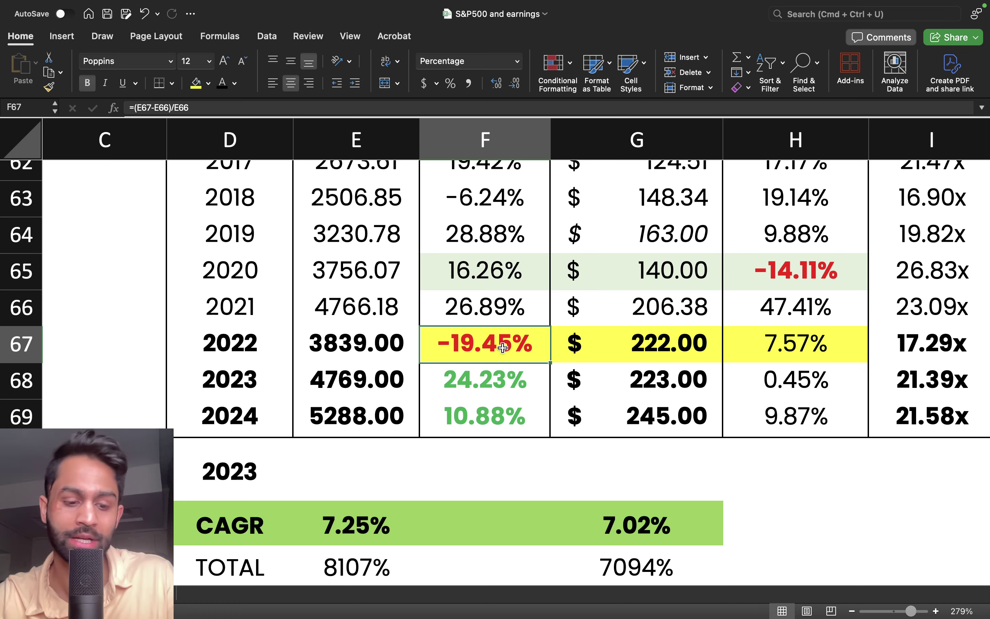
- Return to the start of the table and examine the 1966 row's S&P 500 and earnings changes
{"action": "key", "text": "ctrl+Up"}
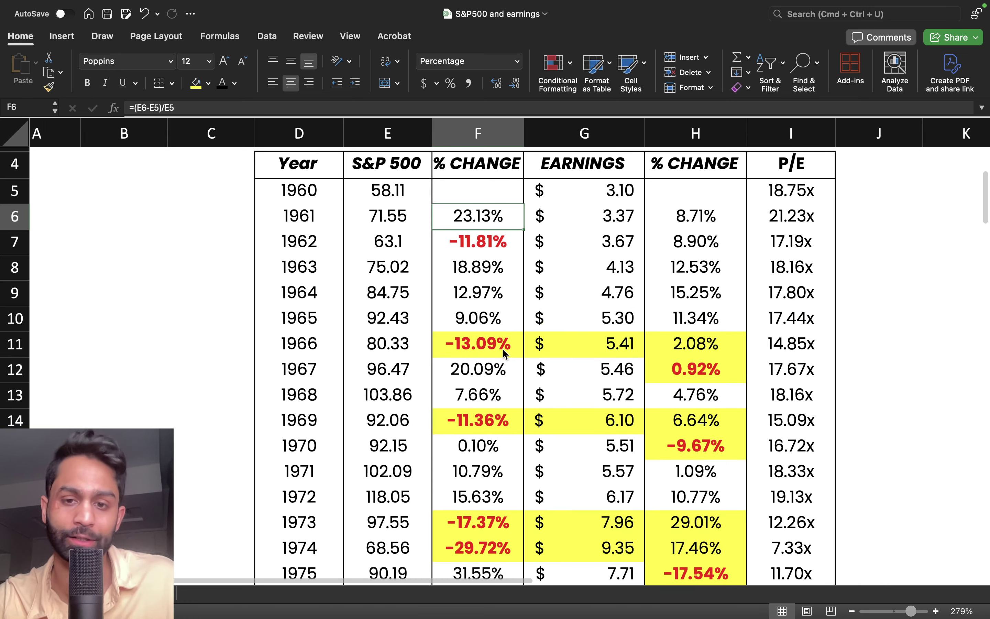
{"action": "scroll", "coordinate": [502, 348], "scroll_direction": "up", "scroll_amount": 2}
{"action": "scroll", "coordinate": [504, 351], "scroll_direction": "right", "scroll_amount": 2}
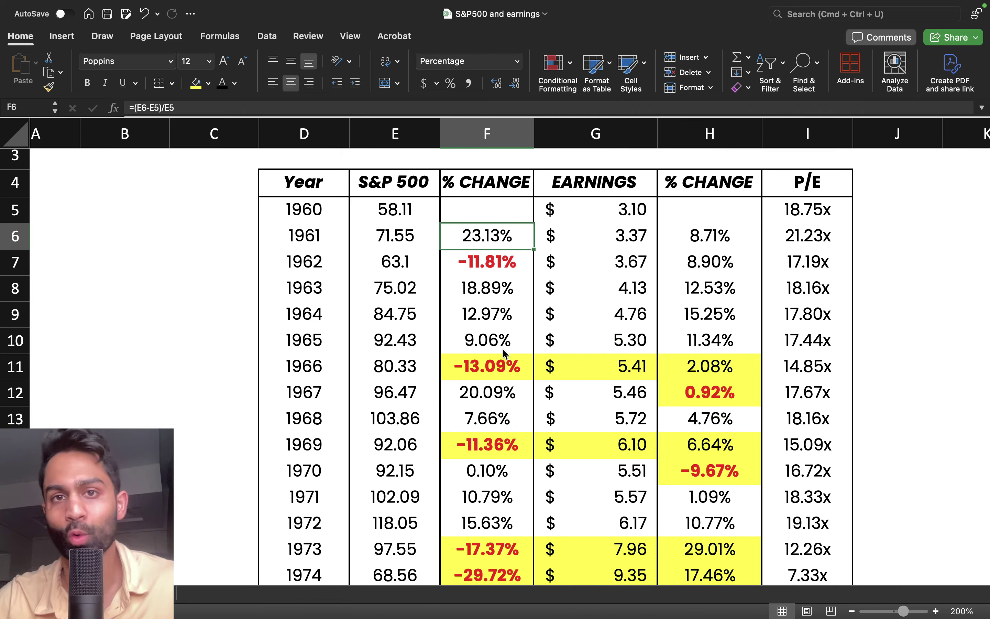
{"action": "left_click_drag", "start_coordinate": [310, 370], "coordinate": [772, 373]}
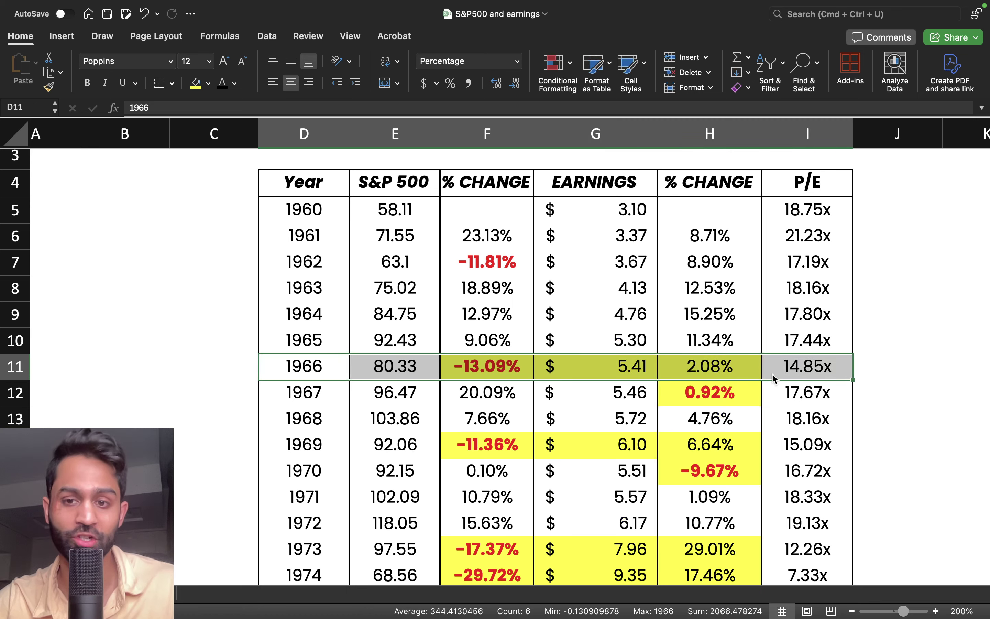
{"action": "left_click", "coordinate": [721, 370]}
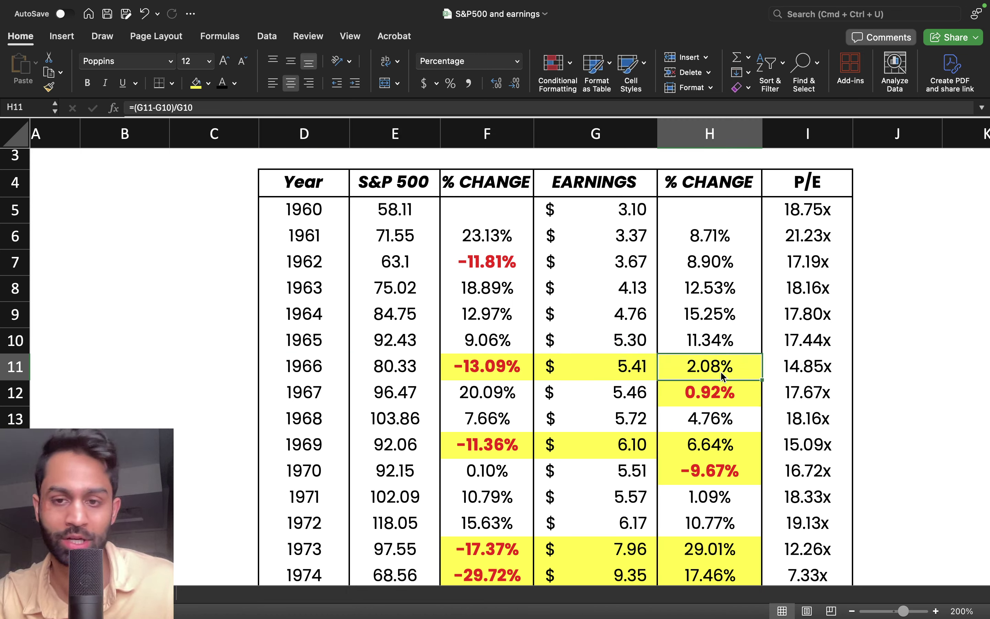
{"action": "left_click_drag", "start_coordinate": [319, 371], "coordinate": [471, 374]}
{"action": "left_click", "coordinate": [471, 372]}
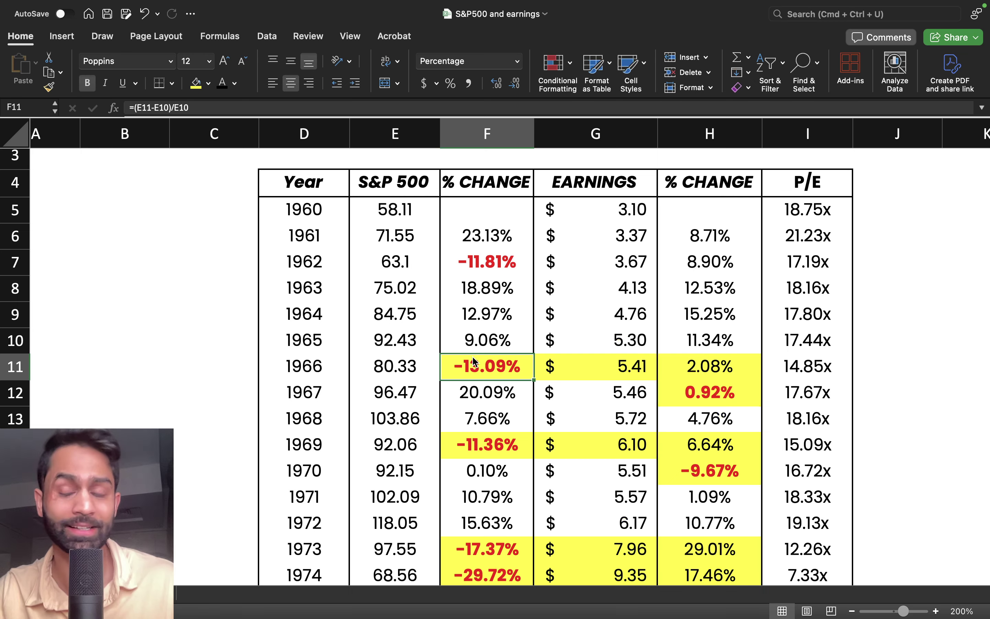
- Highlight the S&P 500 change, earnings and earnings change figures from 1966 through 1975 for review
{"action": "scroll", "coordinate": [510, 390], "scroll_direction": "down", "scroll_amount": 3}
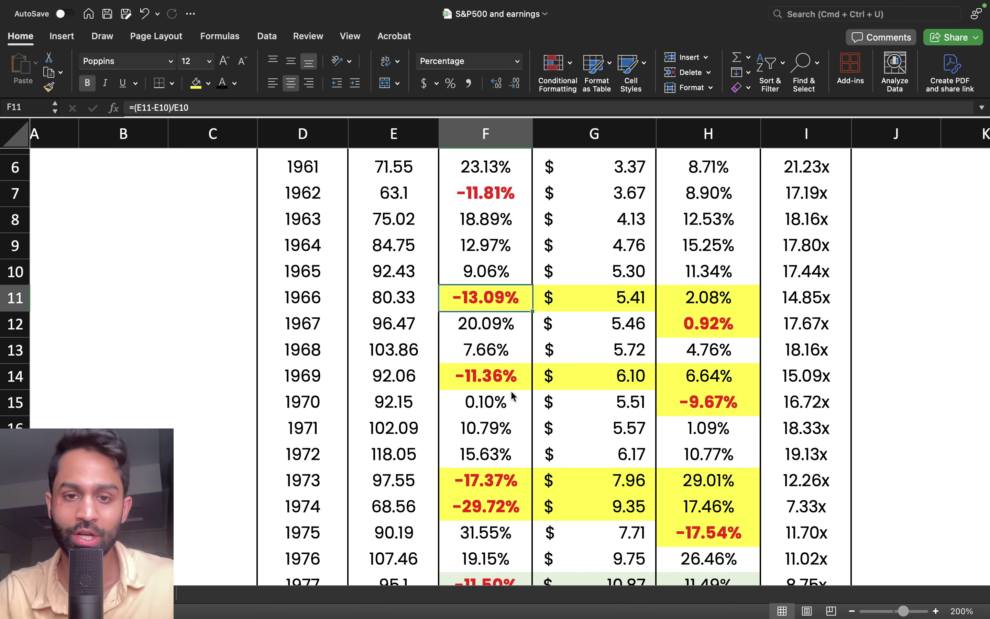
{"action": "left_click_drag", "start_coordinate": [321, 297], "coordinate": [722, 532]}
{"action": "left_click", "coordinate": [497, 301]}
{"action": "scroll", "coordinate": [721, 532], "scroll_direction": "down", "scroll_amount": 4}
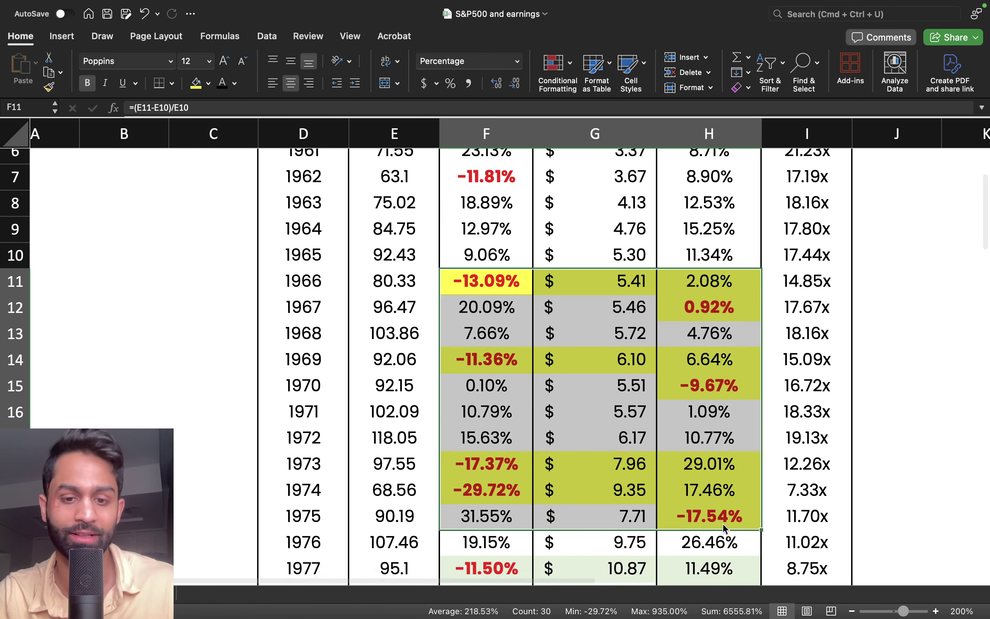
{"action": "scroll", "coordinate": [655, 451], "scroll_direction": "up", "scroll_amount": 3}
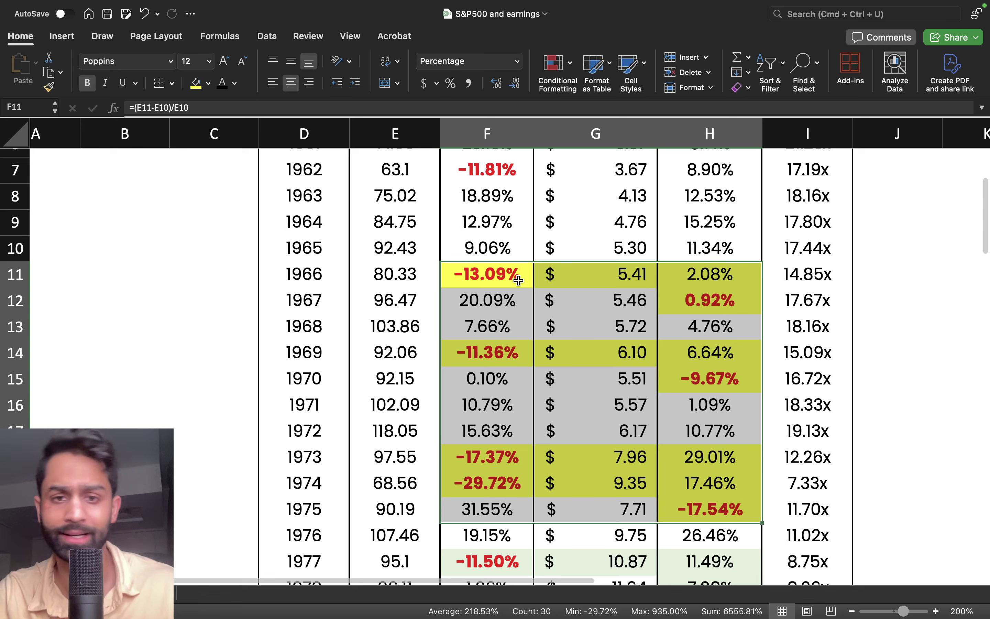
{"action": "left_click", "coordinate": [515, 278]}
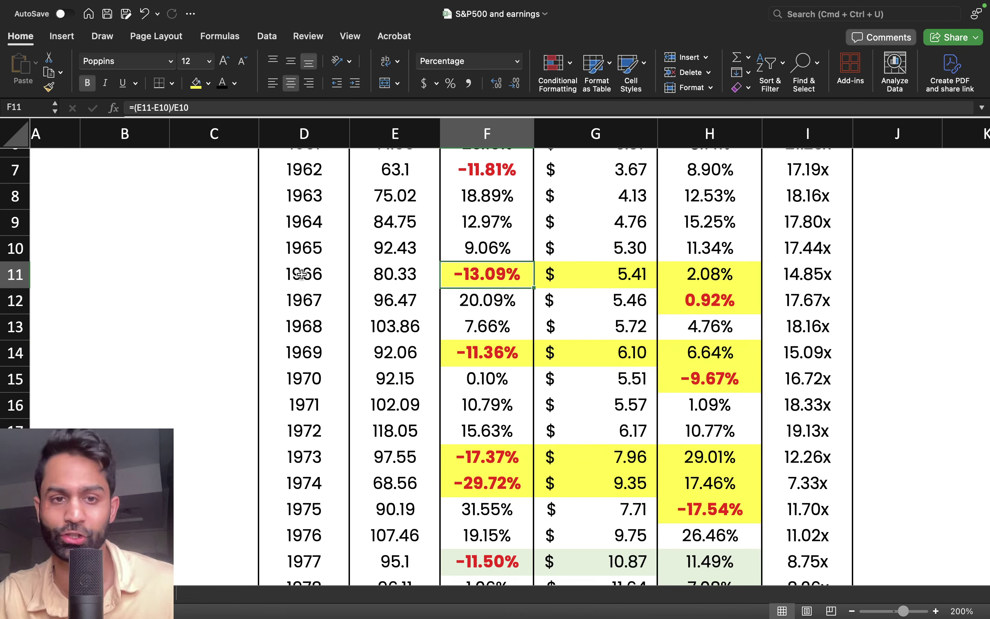
- Compare the 1966 S&P 500 change with that year's earnings, earnings change and P/E, and with the 1967 earnings change
{"action": "left_click_drag", "start_coordinate": [301, 274], "coordinate": [509, 276]}
{"action": "left_click", "coordinate": [508, 276]}
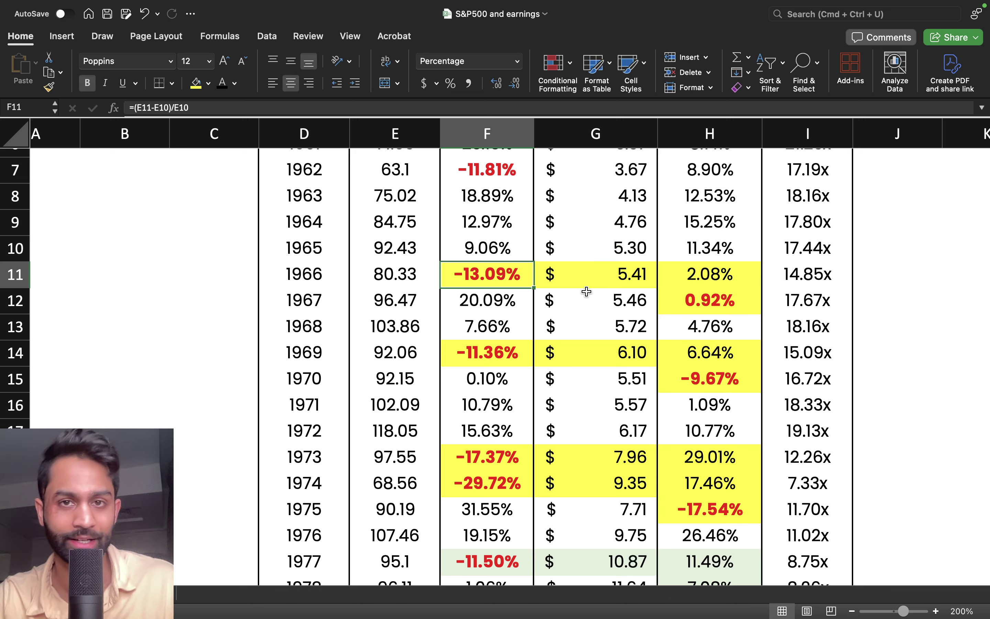
{"action": "left_click", "coordinate": [691, 277]}
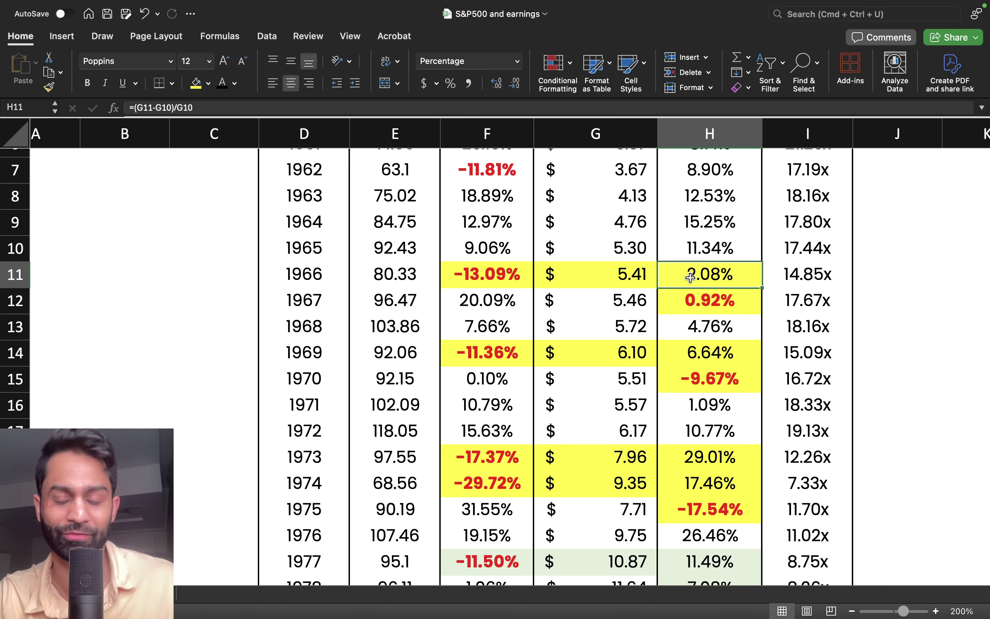
{"action": "left_click", "coordinate": [631, 279]}
{"action": "left_click", "coordinate": [806, 282]}
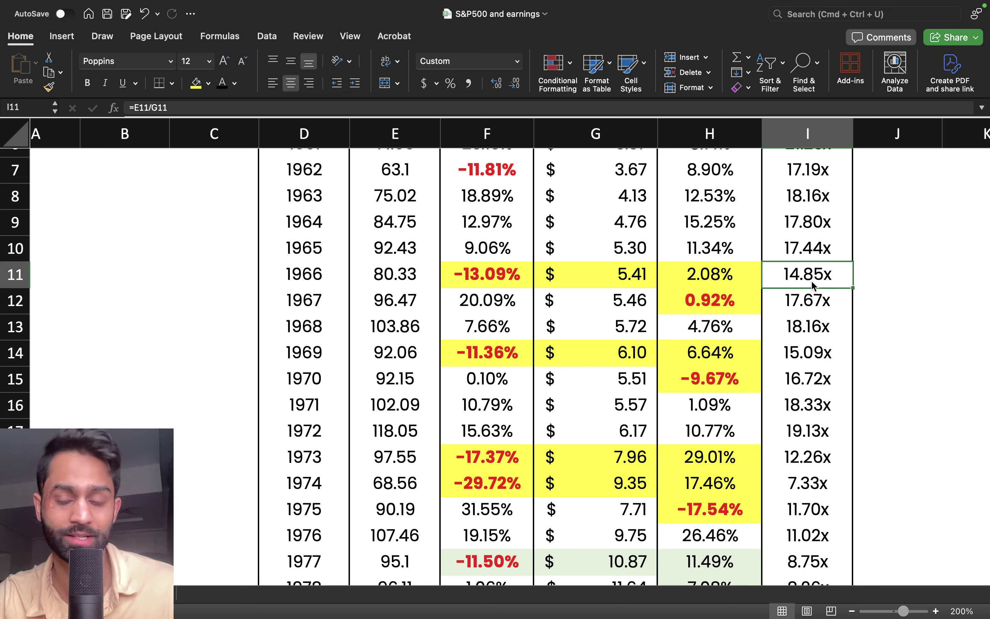
{"action": "left_click", "coordinate": [687, 282]}
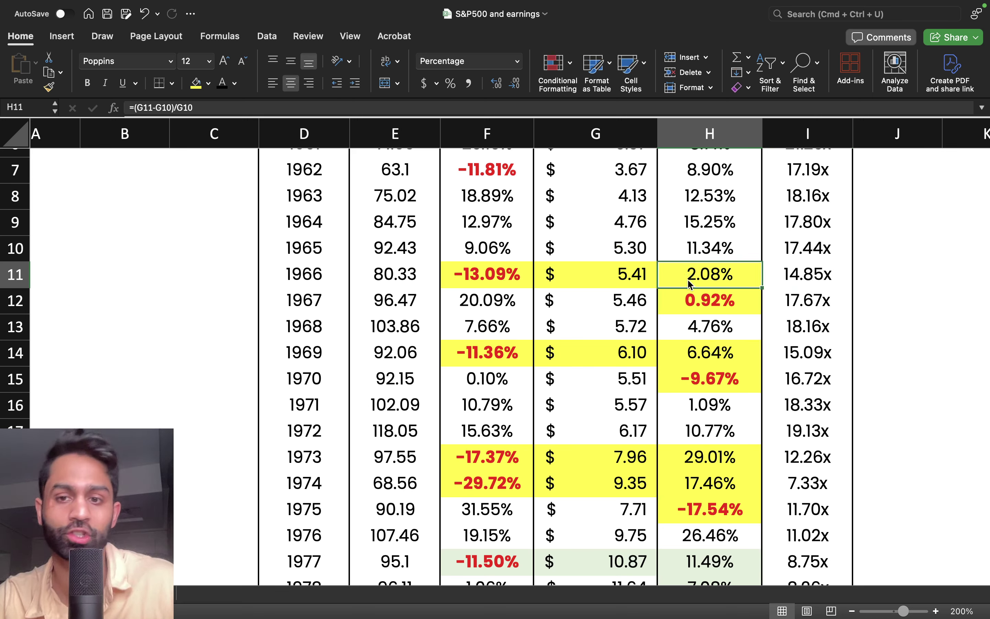
{"action": "left_click", "coordinate": [703, 300]}
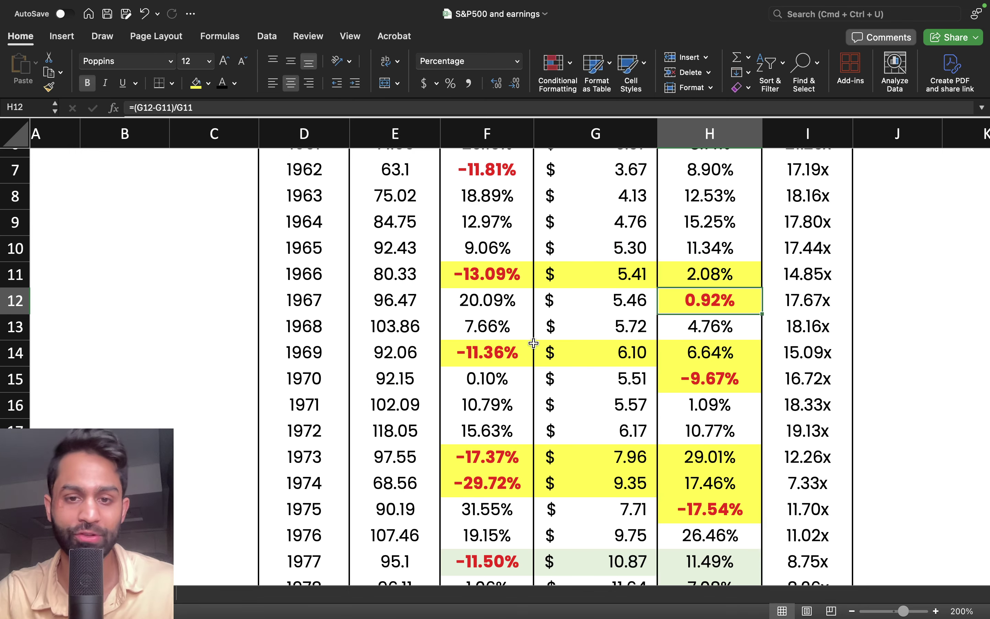
- Compare the 1969 S&P 500 change with the earnings changes for 1969 and 1970
{"action": "scroll", "coordinate": [533, 343], "scroll_direction": "down", "scroll_amount": 1}
{"action": "left_click_drag", "start_coordinate": [304, 348], "coordinate": [581, 342]}
{"action": "left_click", "coordinate": [503, 342]}
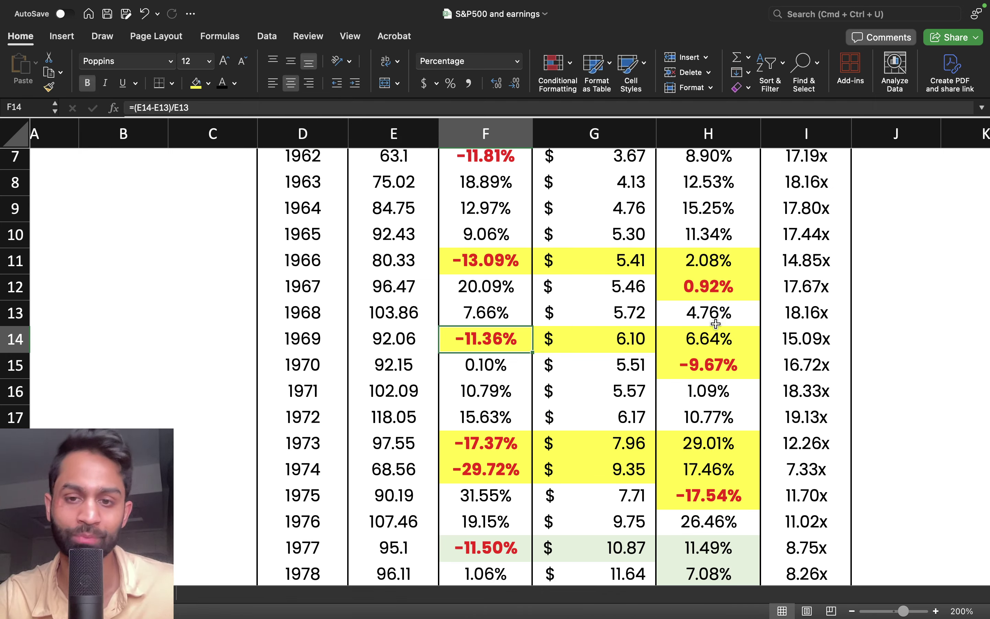
{"action": "left_click", "coordinate": [728, 340]}
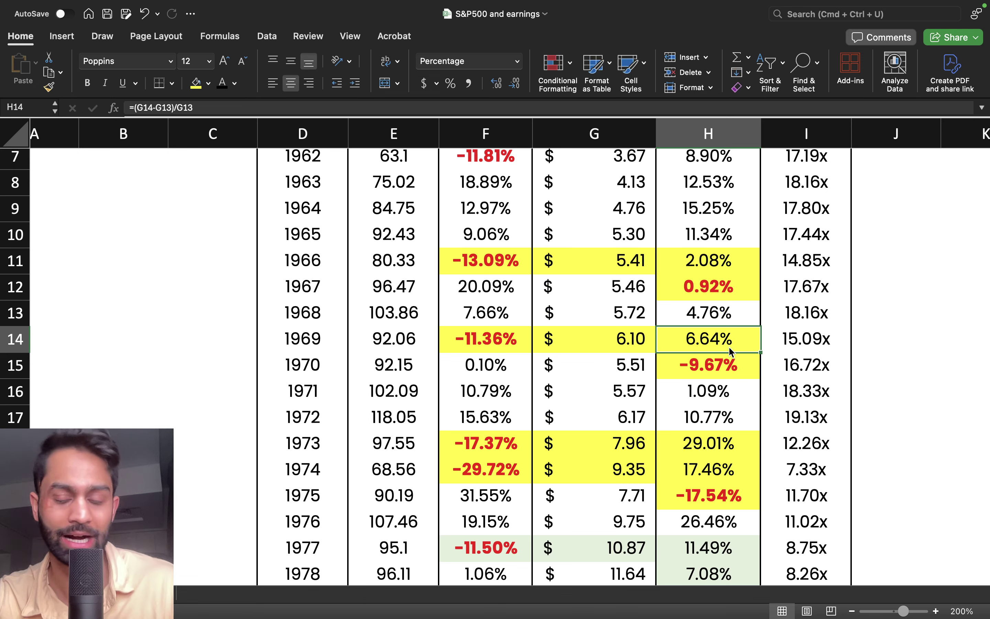
{"action": "left_click", "coordinate": [732, 366]}
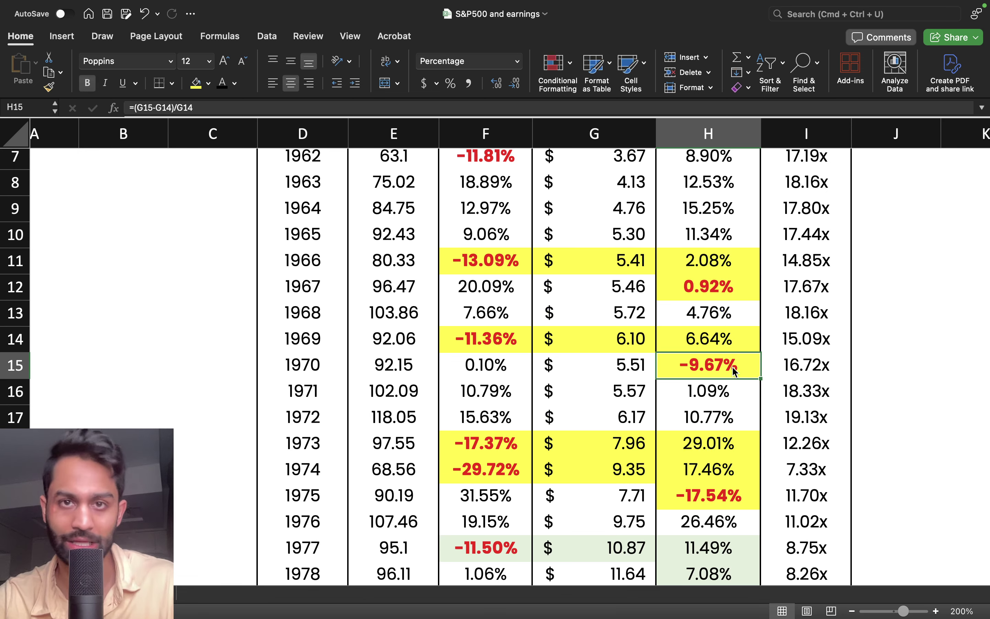
- Compare the 1973 and 1974 S&P 500 and earnings changes with those in the 1975 row
{"action": "scroll", "coordinate": [732, 366], "scroll_direction": "down", "scroll_amount": 5}
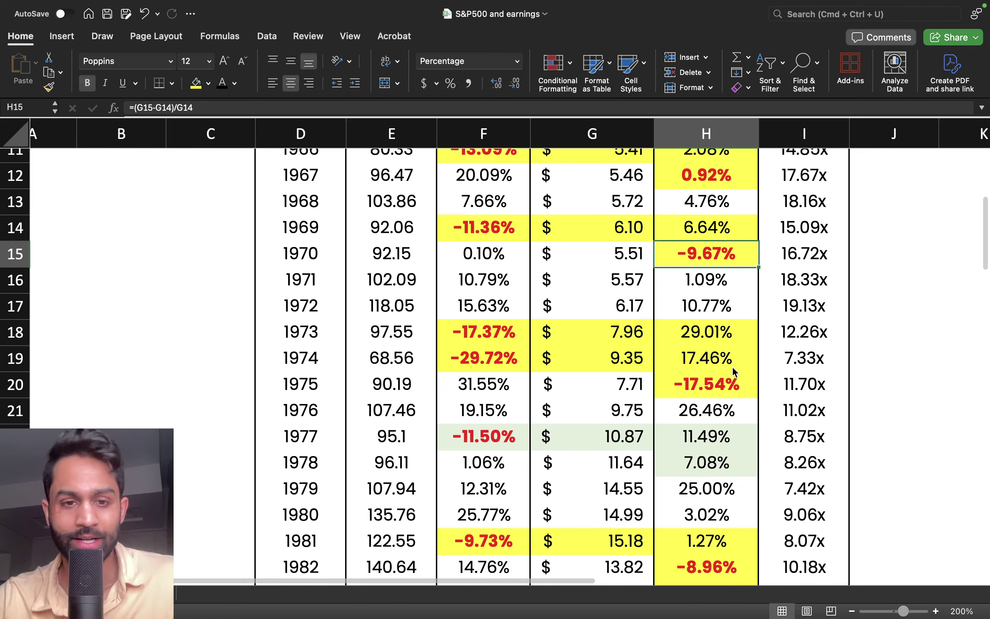
{"action": "left_click_drag", "start_coordinate": [328, 334], "coordinate": [327, 386]}
{"action": "left_click_drag", "start_coordinate": [504, 340], "coordinate": [503, 357]}
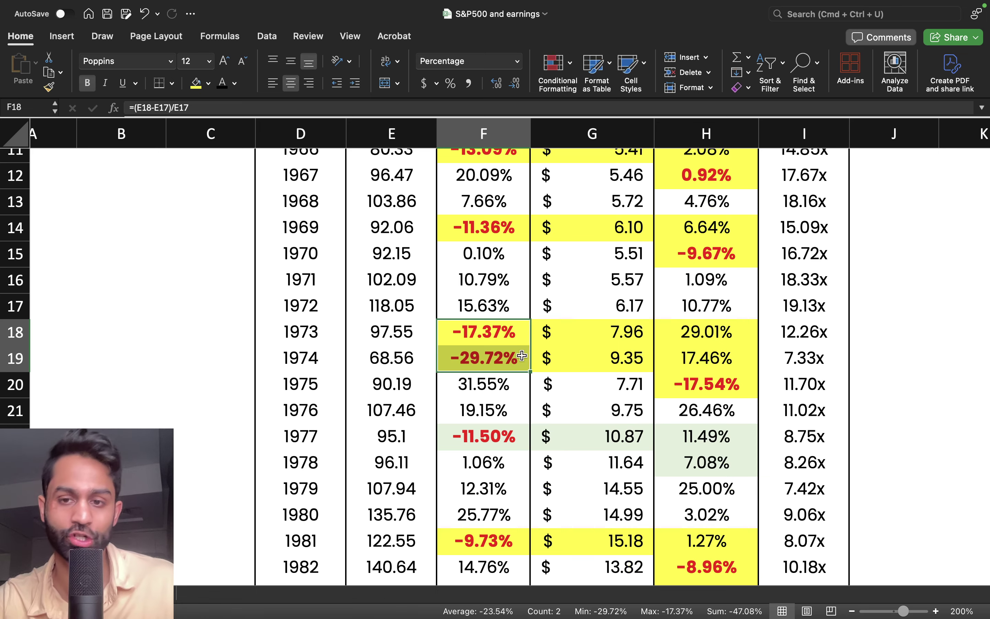
{"action": "left_click_drag", "start_coordinate": [698, 332], "coordinate": [698, 361]}
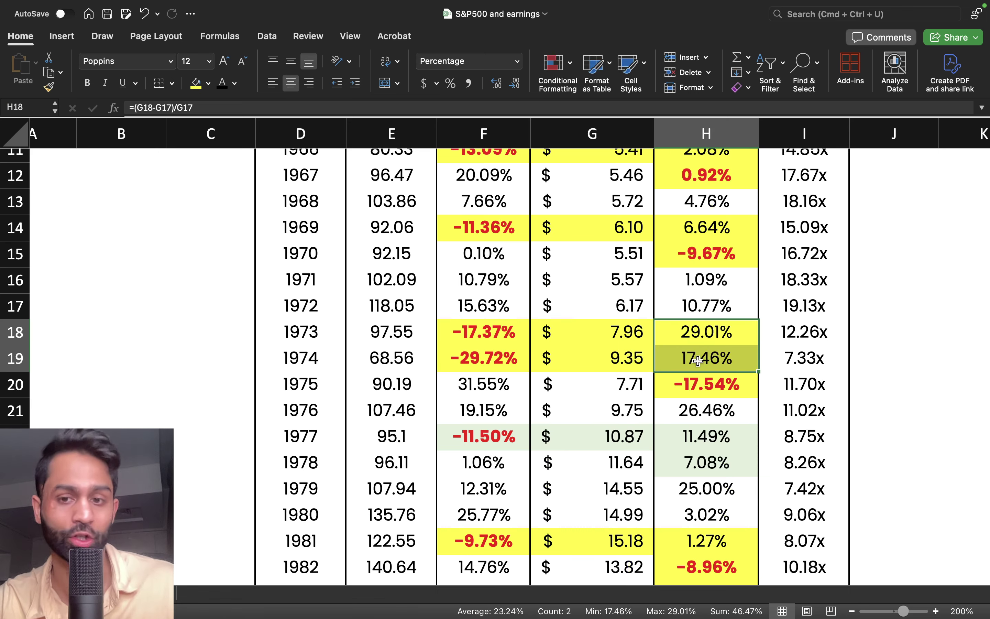
{"action": "left_click", "coordinate": [703, 391]}
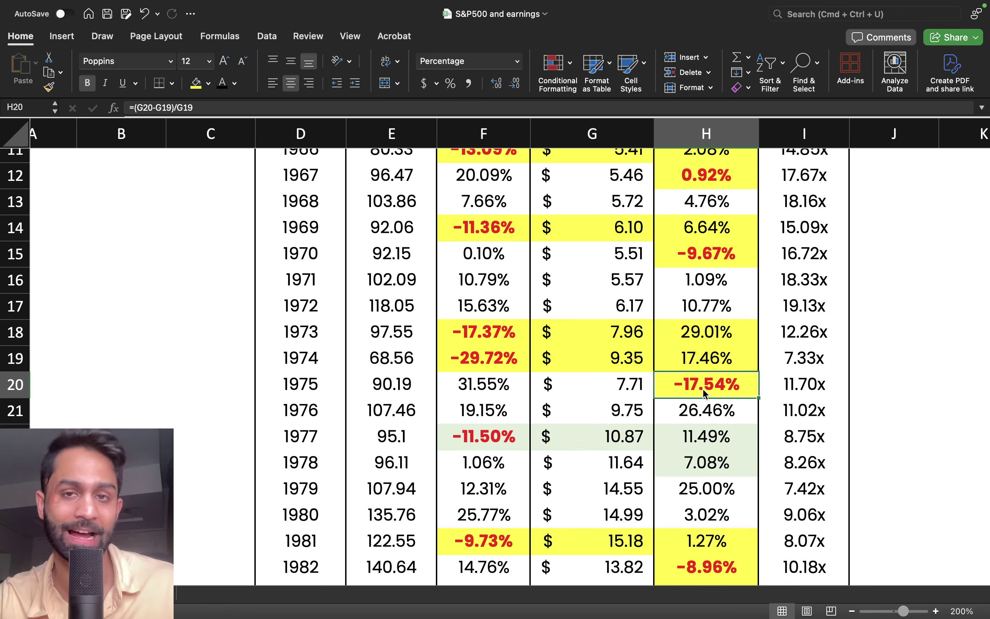
{"action": "left_click_drag", "start_coordinate": [324, 395], "coordinate": [704, 389]}
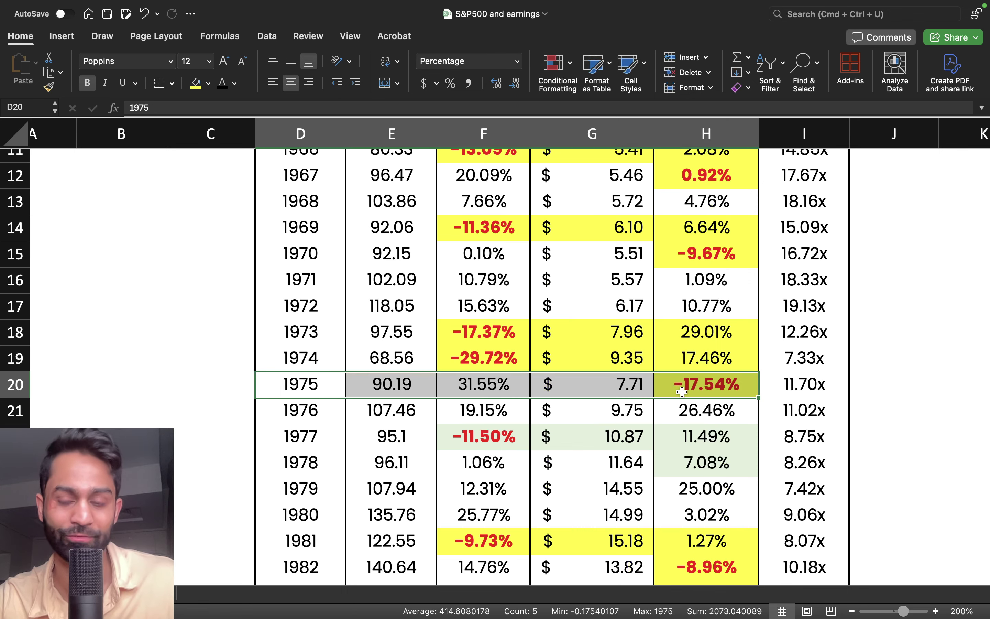
{"action": "left_click", "coordinate": [512, 380]}
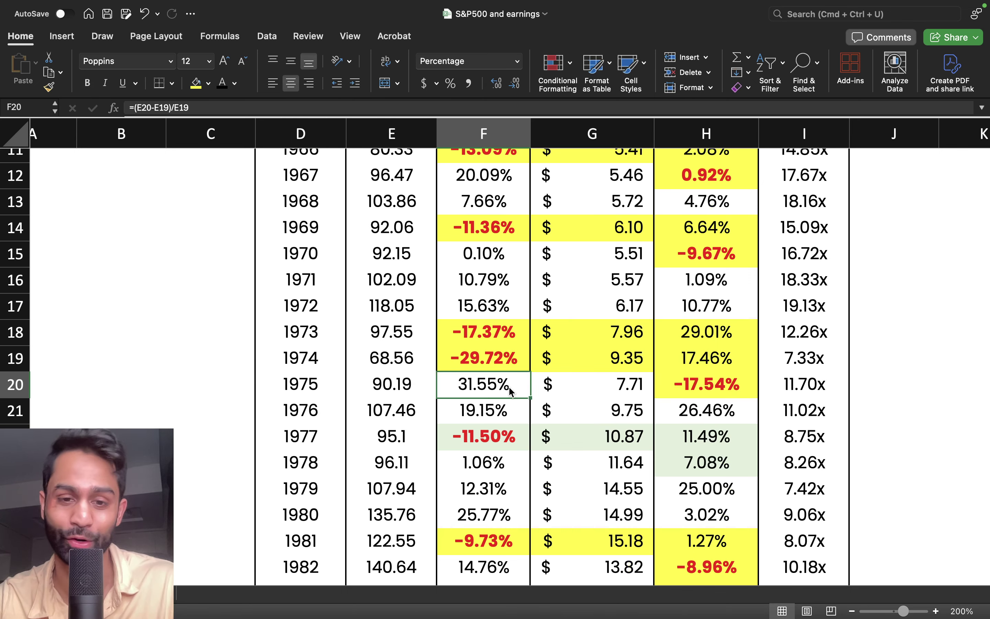
- Compare the 1977 S&P 500 change with the earnings changes for 1977 and 1978
{"action": "scroll", "coordinate": [509, 391], "scroll_direction": "down", "scroll_amount": 4}
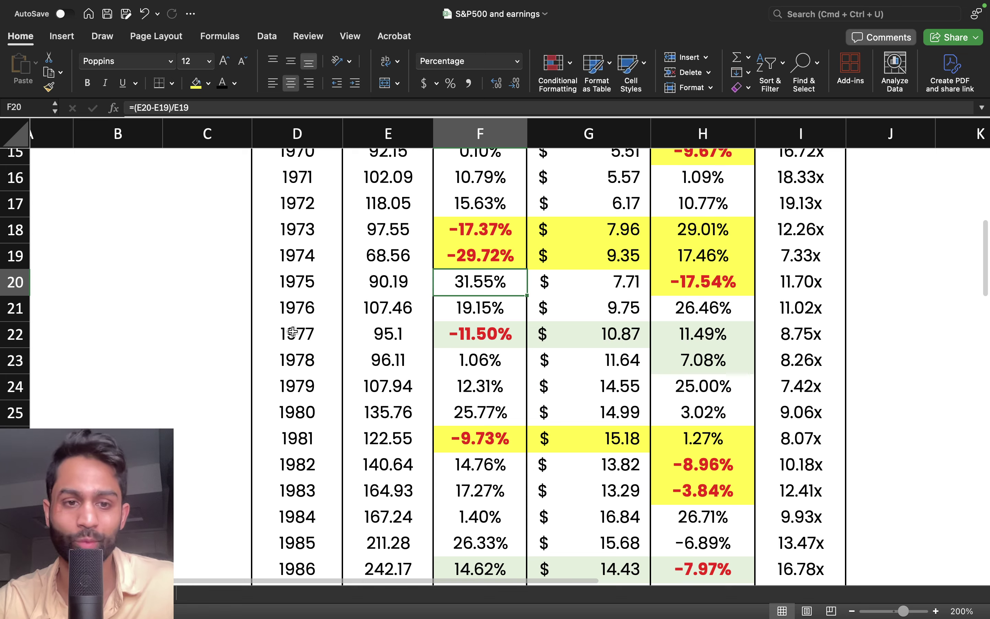
{"action": "left_click_drag", "start_coordinate": [293, 332], "coordinate": [511, 337]}
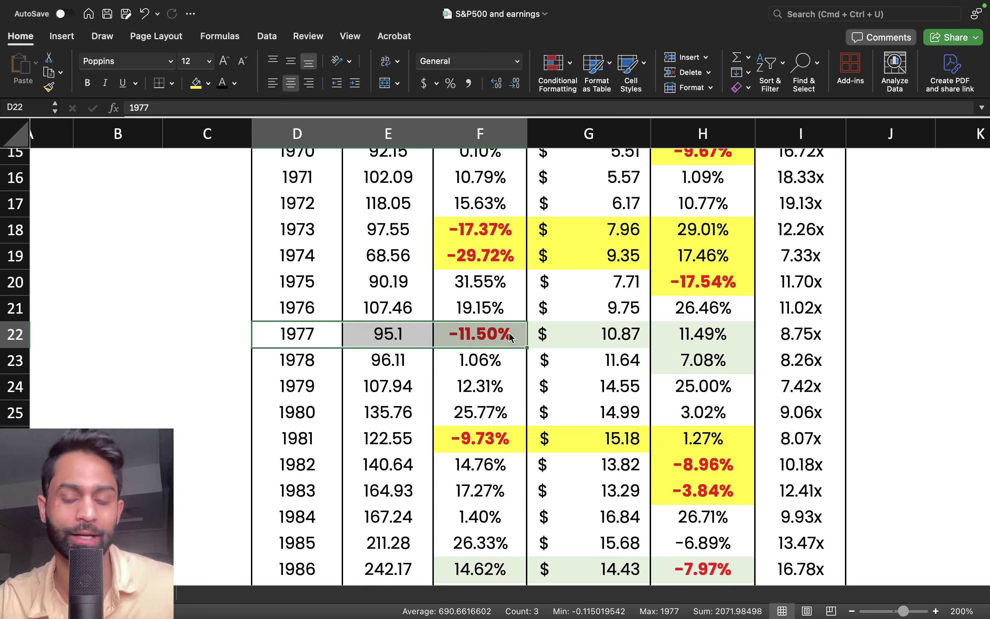
{"action": "left_click", "coordinate": [510, 337]}
{"action": "left_click_drag", "start_coordinate": [743, 334], "coordinate": [742, 370]}
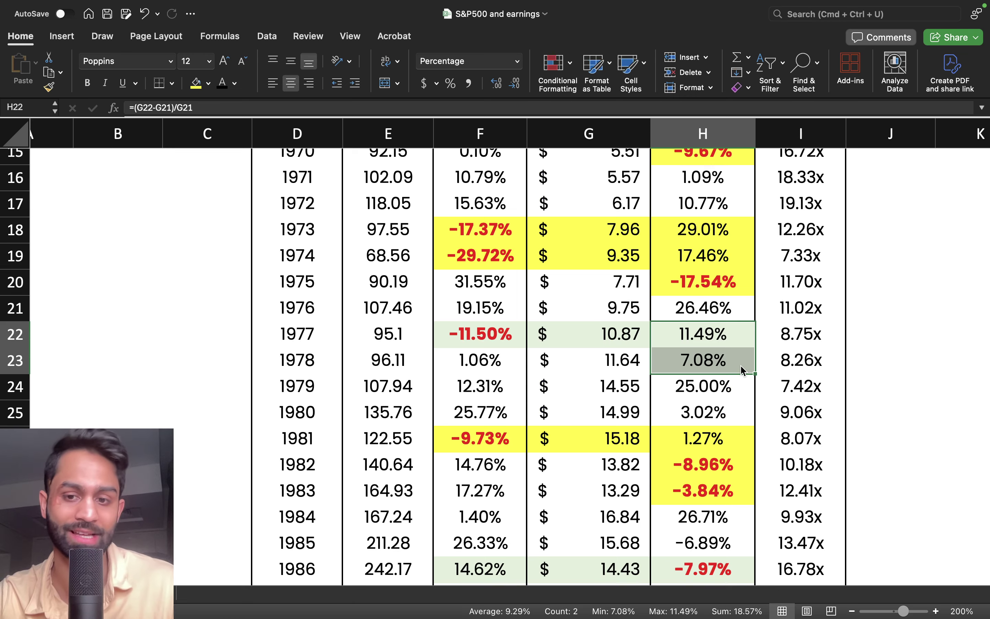
- Compare the 1981 S&P 500 change with the earnings changes for 1982 and 1983
{"action": "scroll", "coordinate": [740, 364], "scroll_direction": "down", "scroll_amount": 4}
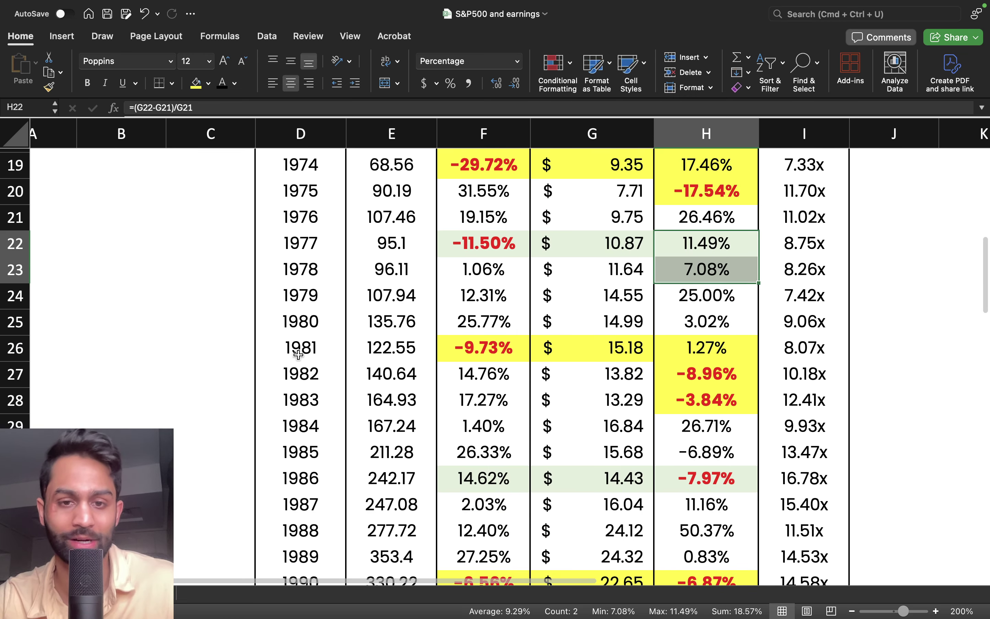
{"action": "left_click_drag", "start_coordinate": [293, 349], "coordinate": [514, 355]}
{"action": "left_click", "coordinate": [515, 354]}
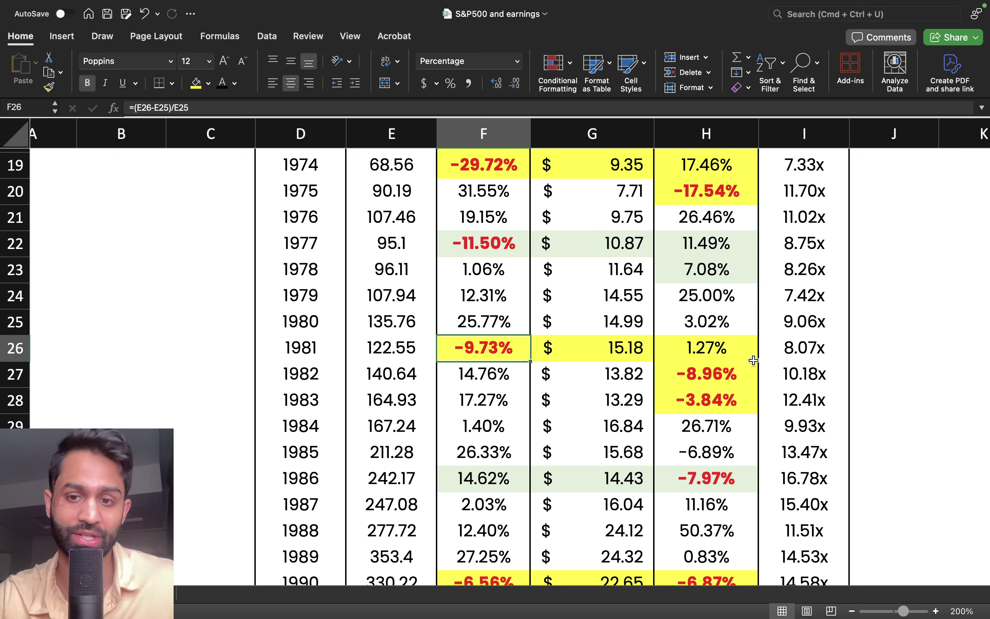
{"action": "left_click", "coordinate": [720, 375]}
{"action": "left_click_drag", "start_coordinate": [720, 374], "coordinate": [721, 402]}
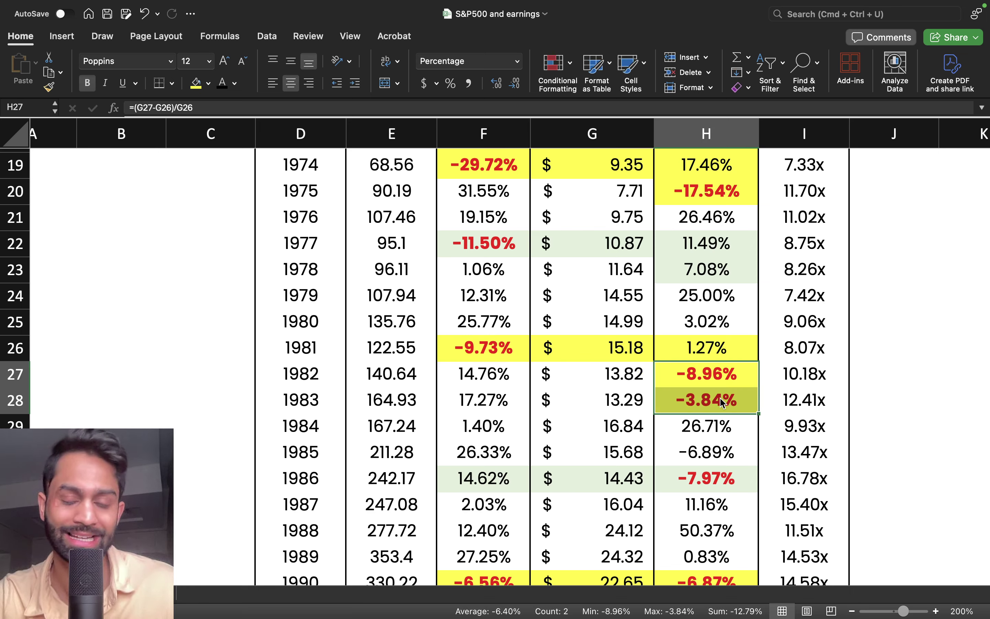
- Compare the 1990 S&P 500 change with the earnings changes for 1990 and 1991
{"action": "scroll", "coordinate": [721, 403], "scroll_direction": "down", "scroll_amount": 7}
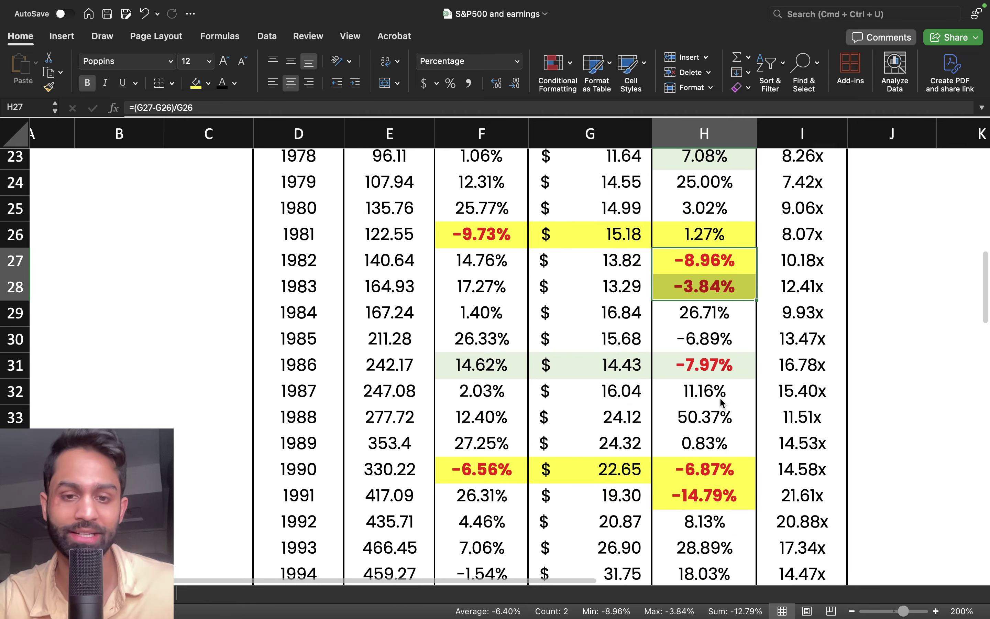
{"action": "left_click_drag", "start_coordinate": [305, 399], "coordinate": [477, 397]}
{"action": "left_click", "coordinate": [477, 397]}
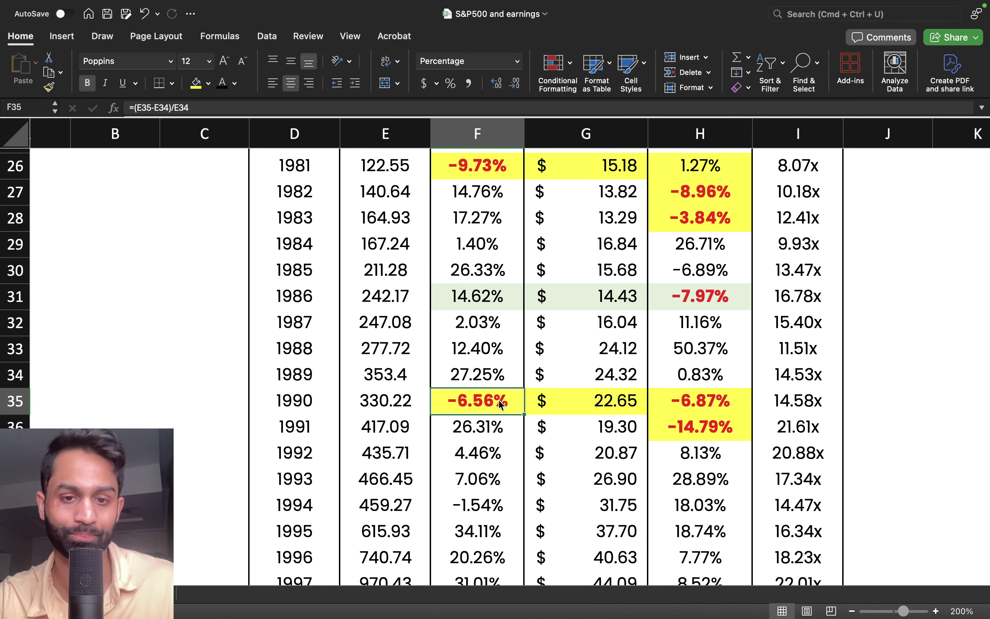
{"action": "left_click", "coordinate": [718, 400]}
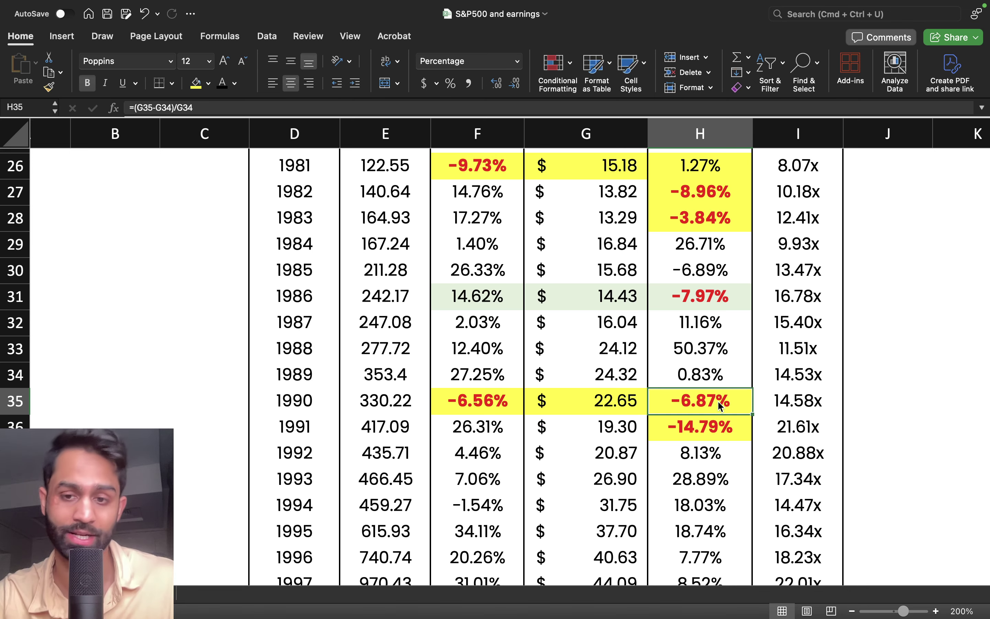
{"action": "left_click_drag", "start_coordinate": [717, 399], "coordinate": [719, 425]}
- Compare the S&P 500 changes from 2000 through 2002 with the 2001 earnings change
{"action": "scroll", "coordinate": [719, 426], "scroll_direction": "down", "scroll_amount": 6}
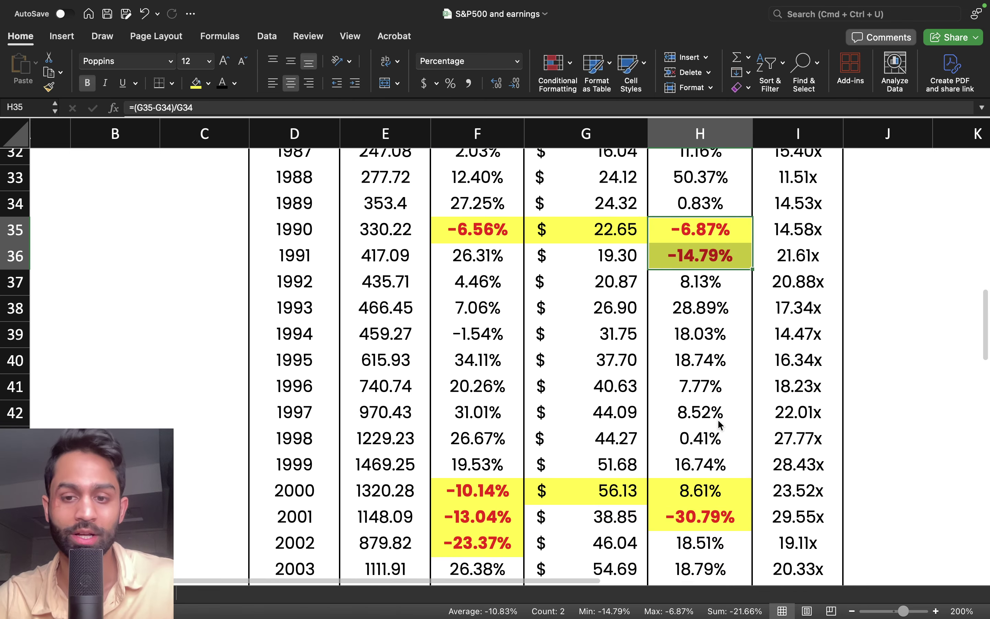
{"action": "scroll", "coordinate": [719, 426], "scroll_direction": "down", "scroll_amount": 8}
{"action": "left_click_drag", "start_coordinate": [293, 303], "coordinate": [488, 352]}
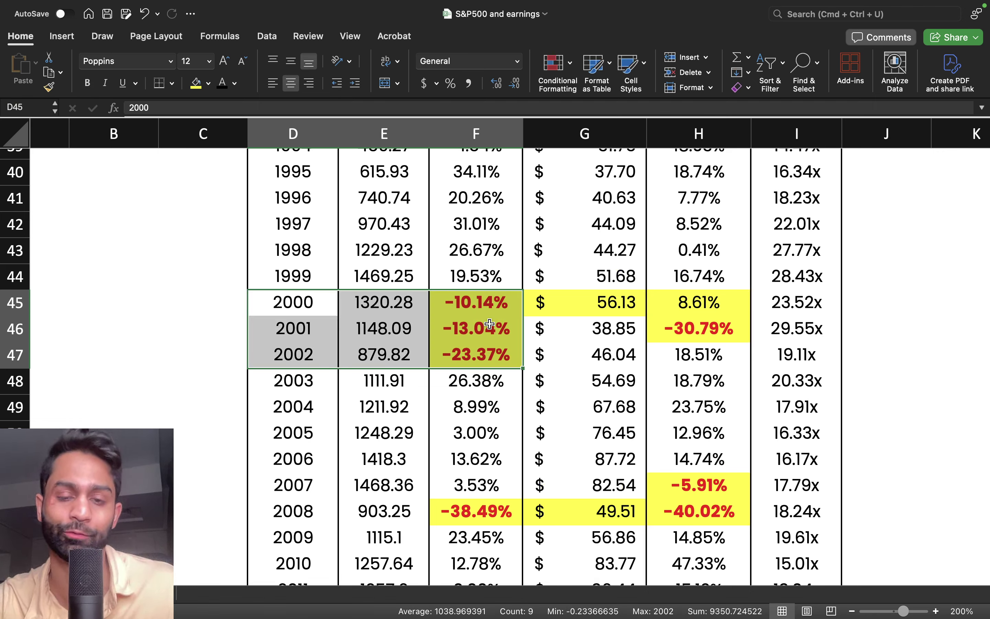
{"action": "left_click_drag", "start_coordinate": [489, 304], "coordinate": [487, 357]}
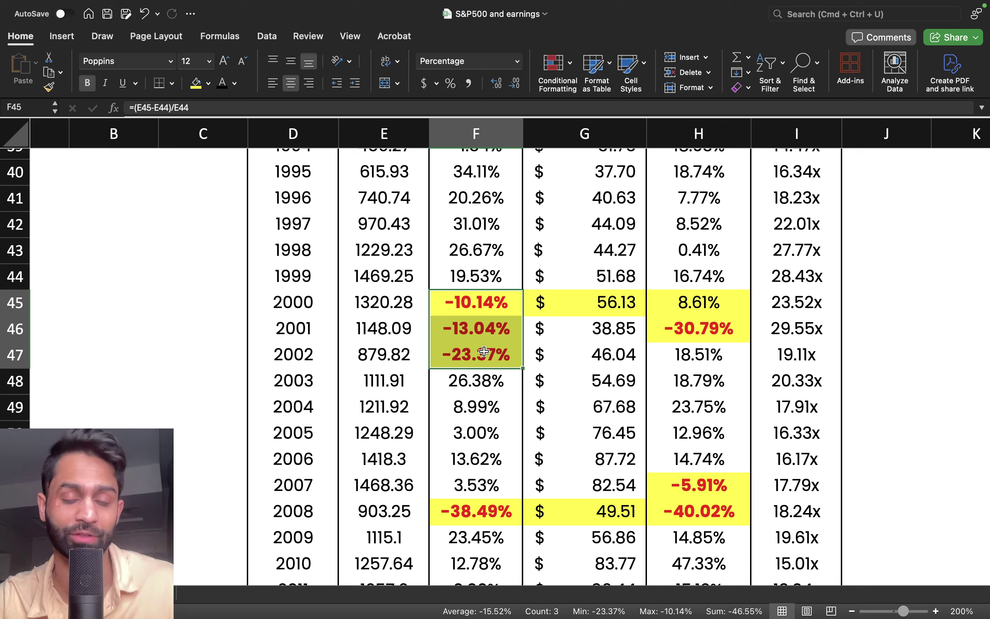
{"action": "left_click", "coordinate": [687, 333]}
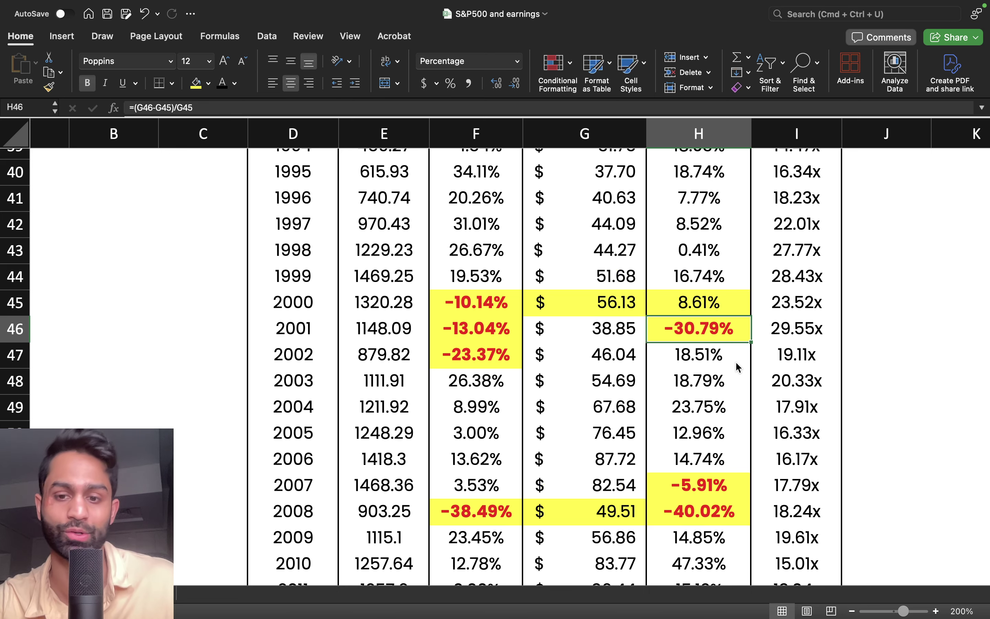
- Compare the 2008 S&P 500 change with the earnings changes for 2007 and 2008
{"action": "scroll", "coordinate": [735, 361], "scroll_direction": "down", "scroll_amount": 3}
{"action": "left_click_drag", "start_coordinate": [291, 428], "coordinate": [491, 427]}
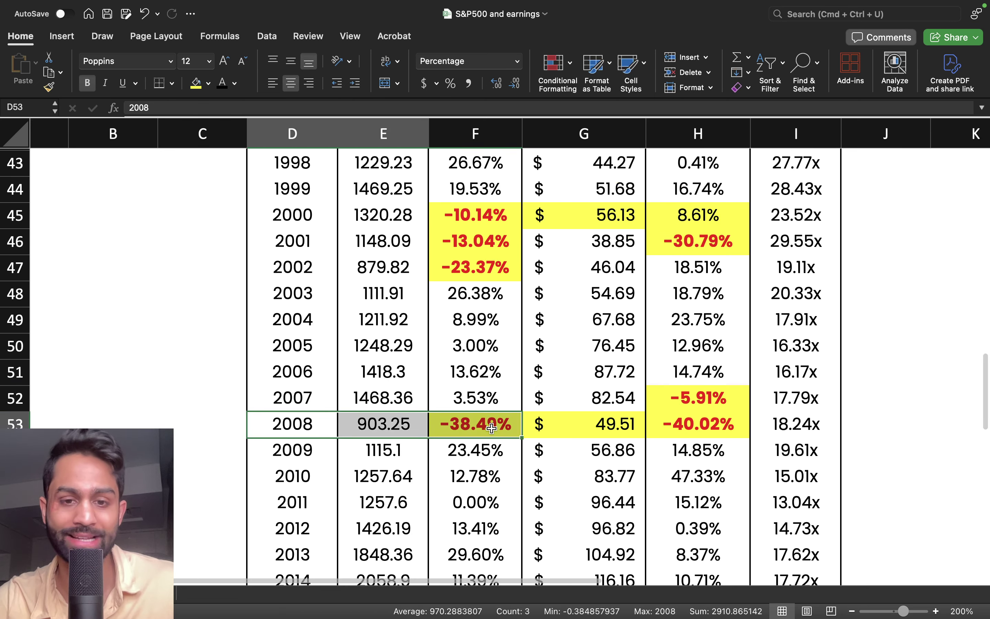
{"action": "left_click", "coordinate": [491, 428]}
{"action": "left_click", "coordinate": [722, 401]}
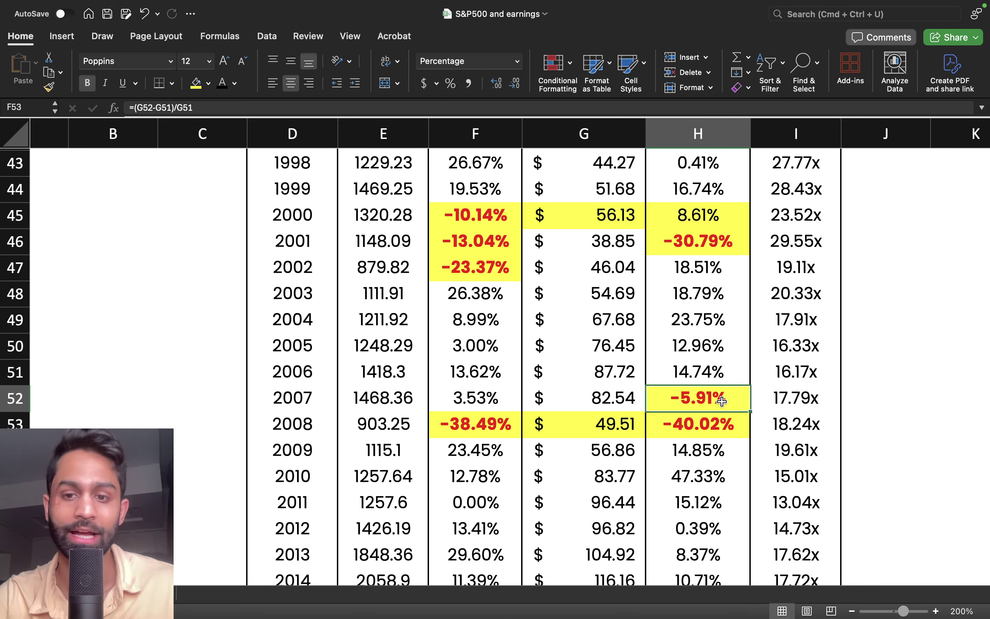
{"action": "left_click_drag", "start_coordinate": [722, 401], "coordinate": [721, 428]}
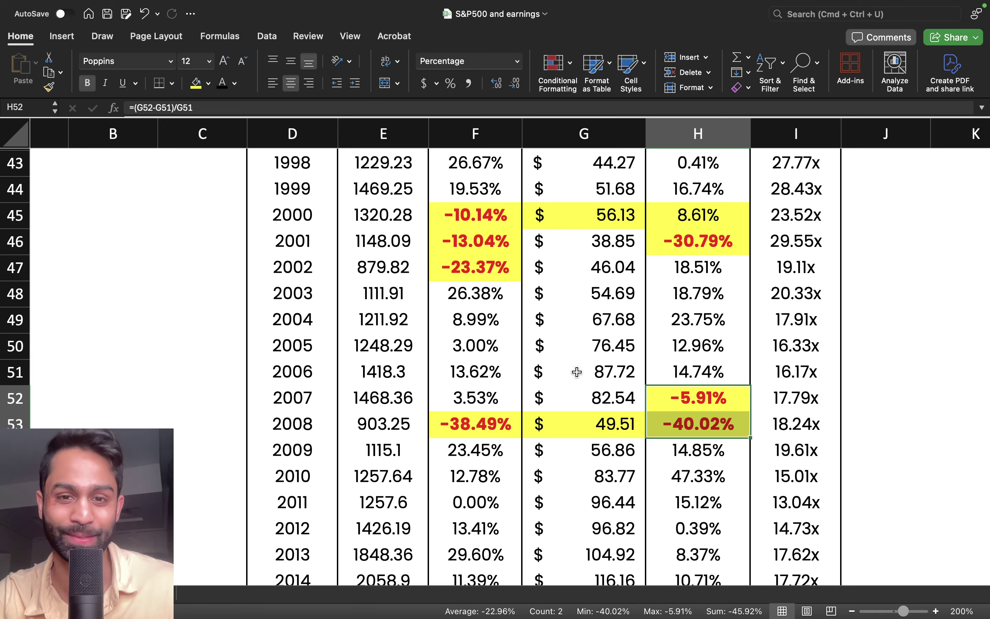
- Go back to 1990 and highlight its S&P 500 change, earnings and earnings change together
{"action": "scroll", "coordinate": [576, 376], "scroll_direction": "down", "scroll_amount": 3}
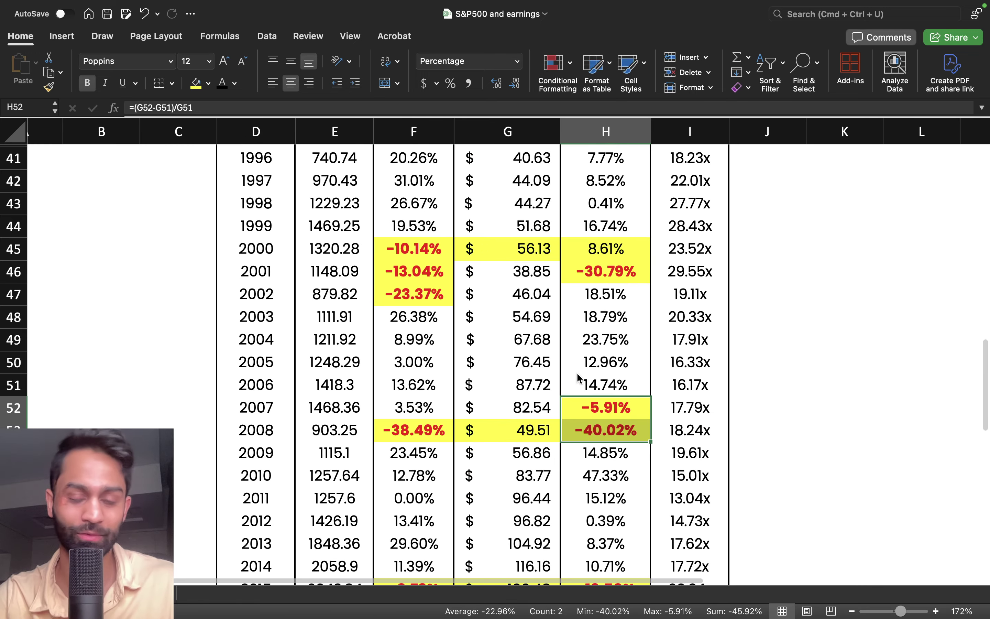
{"action": "scroll", "coordinate": [577, 376], "scroll_direction": "up", "scroll_amount": 5}
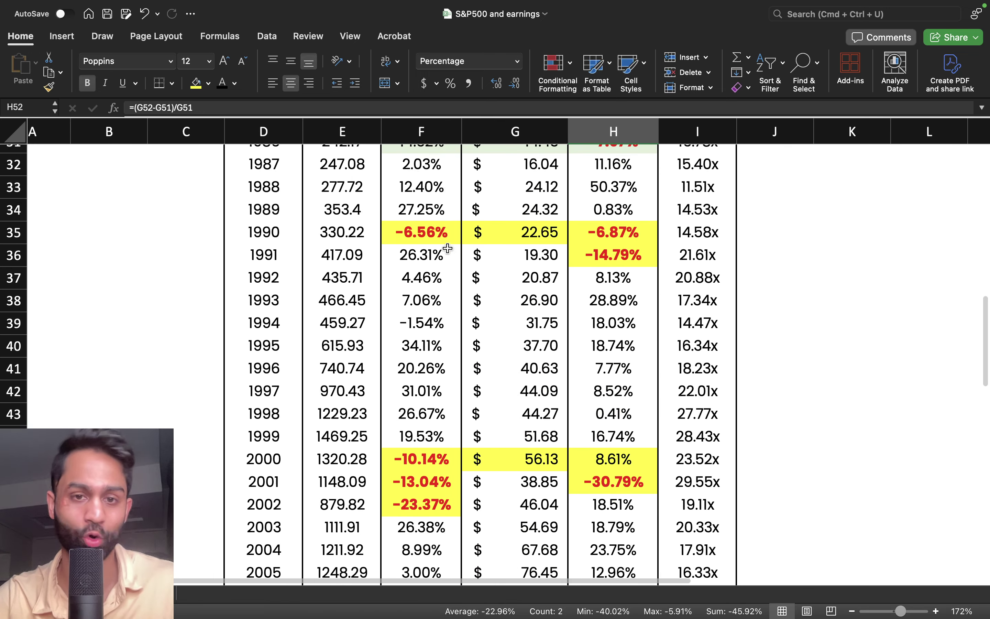
{"action": "left_click_drag", "start_coordinate": [433, 234], "coordinate": [612, 233]}
- Highlight the 1986 row from year to earnings change and compare its S&P 500 change with its earnings change
{"action": "scroll", "coordinate": [622, 241], "scroll_direction": "up", "scroll_amount": 2}
{"action": "scroll", "coordinate": [621, 240], "scroll_direction": "up", "scroll_amount": 4}
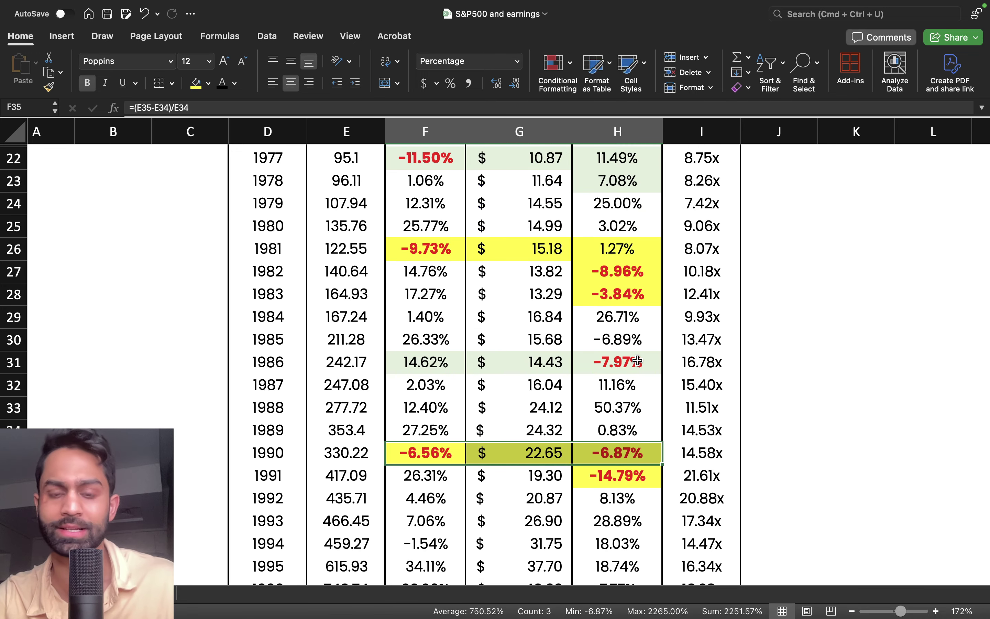
{"action": "left_click_drag", "start_coordinate": [268, 364], "coordinate": [593, 364]}
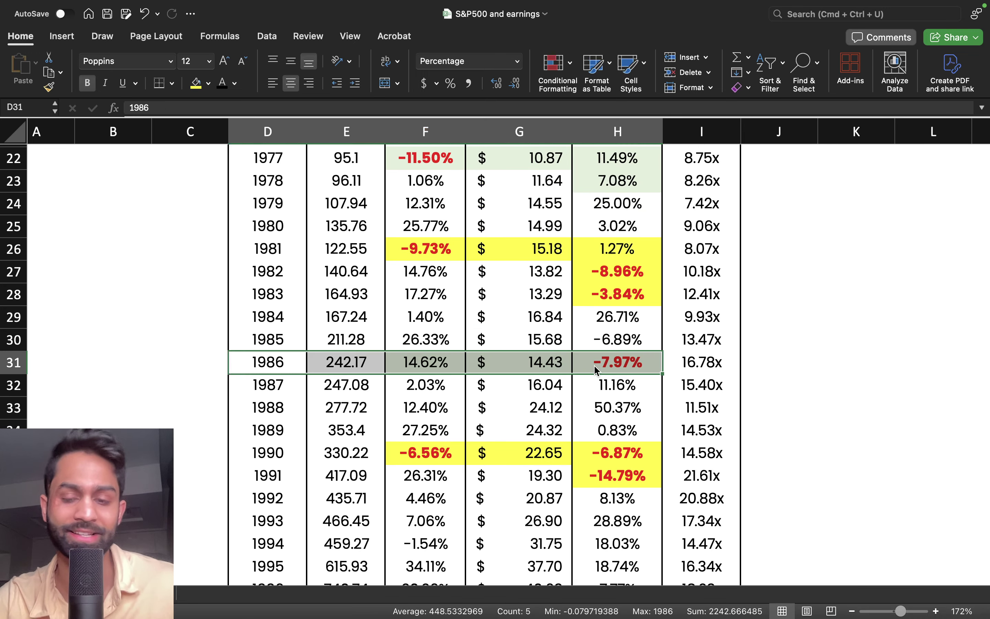
{"action": "left_click", "coordinate": [442, 361]}
{"action": "left_click", "coordinate": [643, 352]}
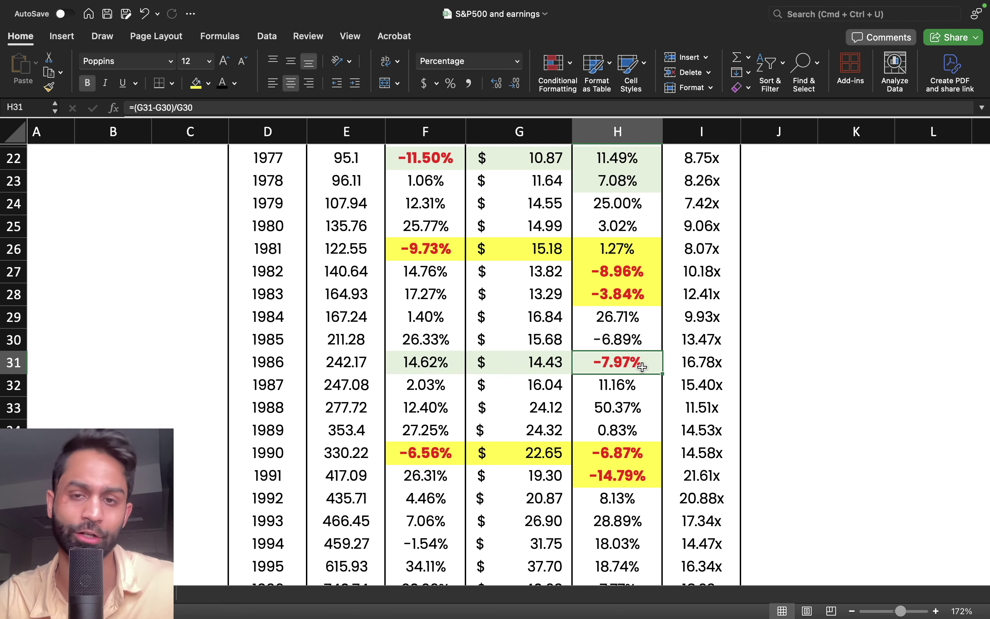
- Revisit 1977 as an exception, checking its S&P 500 change against the 1977 and 1978 earnings changes
{"action": "scroll", "coordinate": [642, 367], "scroll_direction": "up", "scroll_amount": 5}
{"action": "left_click_drag", "start_coordinate": [295, 268], "coordinate": [456, 266]}
{"action": "left_click", "coordinate": [456, 265]}
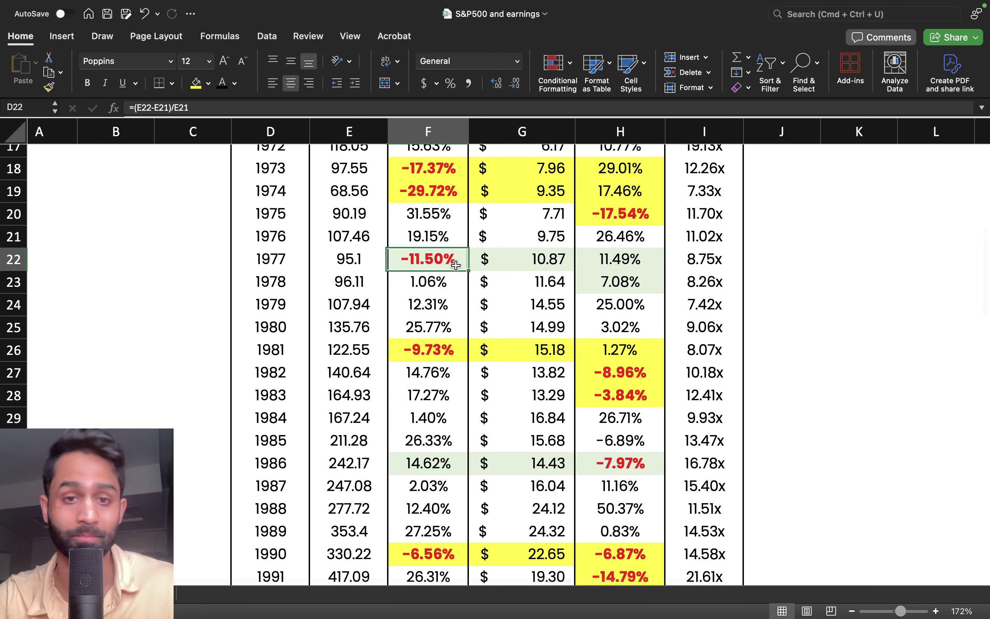
{"action": "left_click_drag", "start_coordinate": [651, 258], "coordinate": [651, 275]}
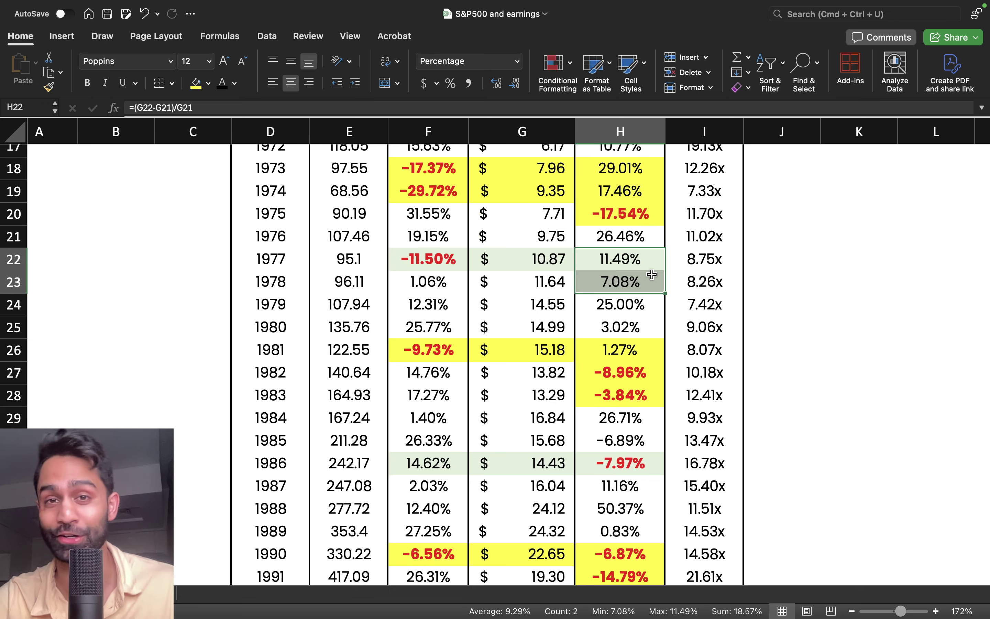
- Compare the 2022 S&P 500 level and yearly change with that year's earnings change
{"action": "scroll", "coordinate": [652, 275], "scroll_direction": "down", "scroll_amount": 15}
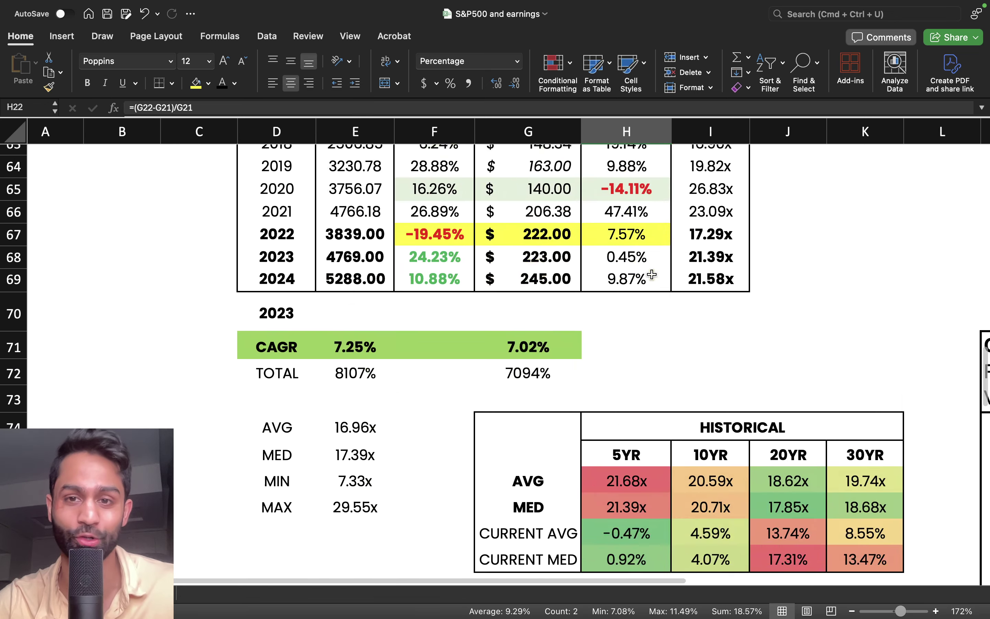
{"action": "scroll", "coordinate": [398, 413], "scroll_direction": "up", "scroll_amount": 3}
{"action": "scroll", "coordinate": [398, 413], "scroll_direction": "up", "scroll_amount": 5}
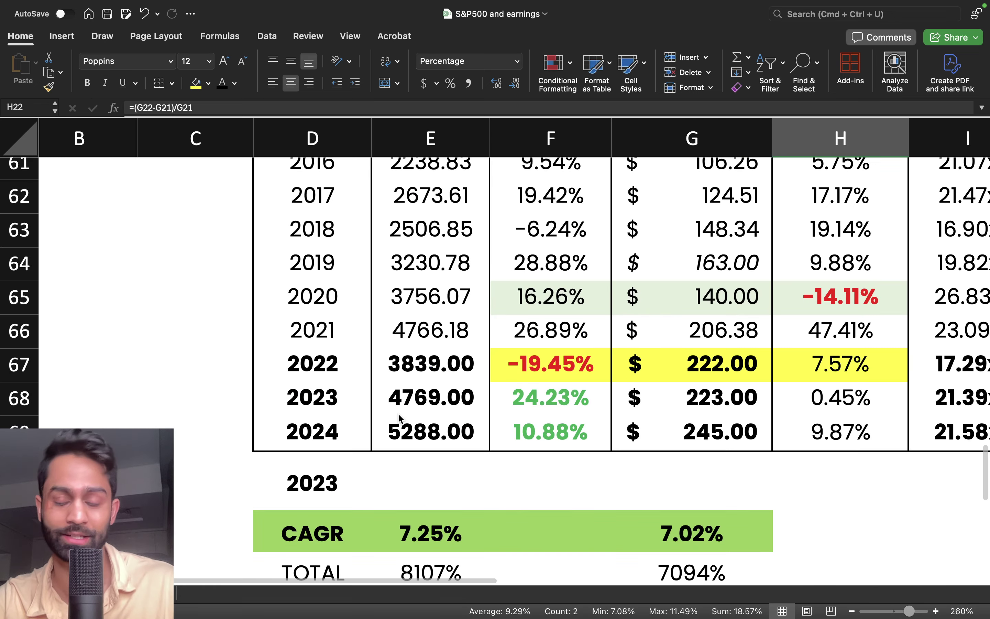
{"action": "left_click_drag", "start_coordinate": [476, 369], "coordinate": [233, 365]}
{"action": "left_click", "coordinate": [764, 359]}
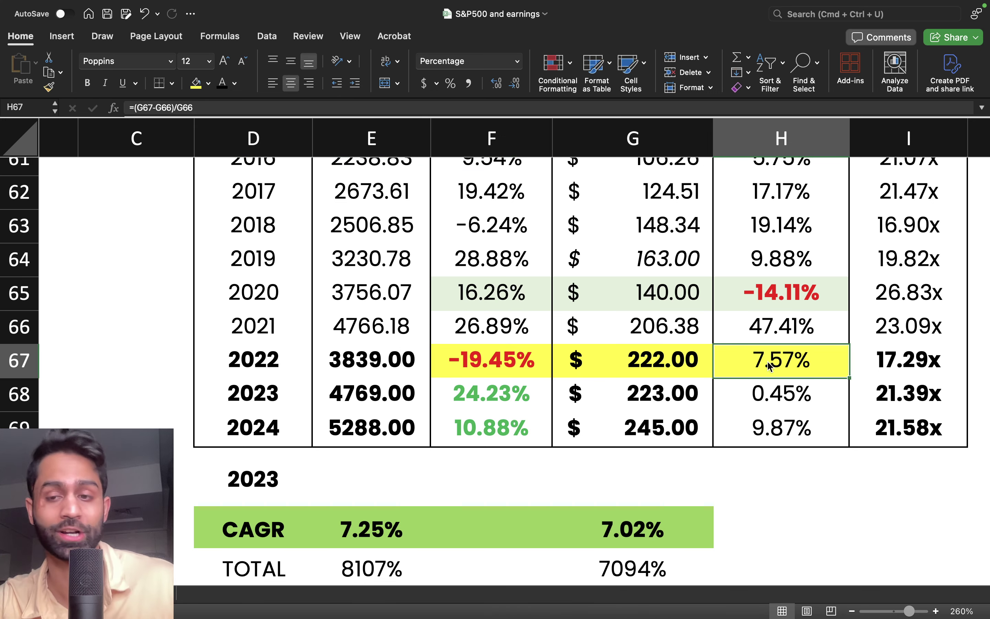
{"action": "scroll", "coordinate": [769, 366], "scroll_direction": "right", "scroll_amount": 1}
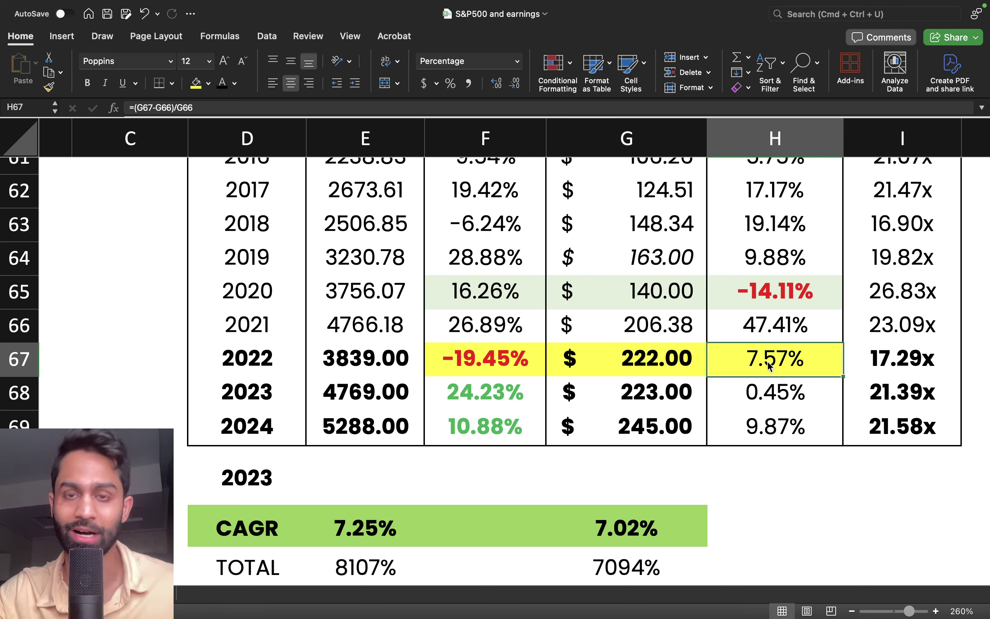
- Compare the 2020 S&P 500 change with the 2020 earnings change
{"action": "left_click_drag", "start_coordinate": [247, 290], "coordinate": [495, 291]}
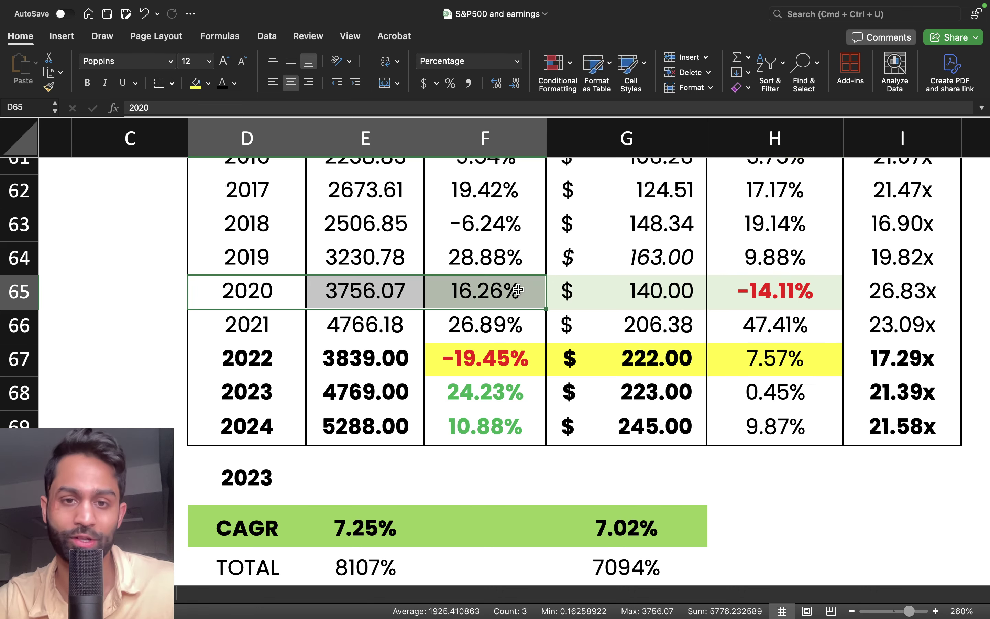
{"action": "left_click", "coordinate": [495, 291]}
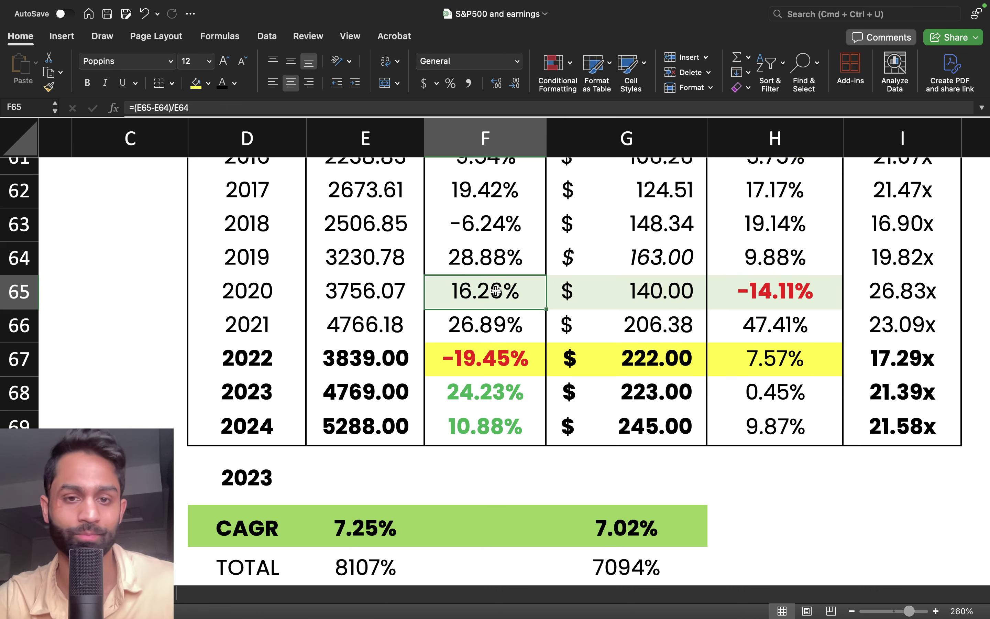
{"action": "left_click", "coordinate": [786, 293]}
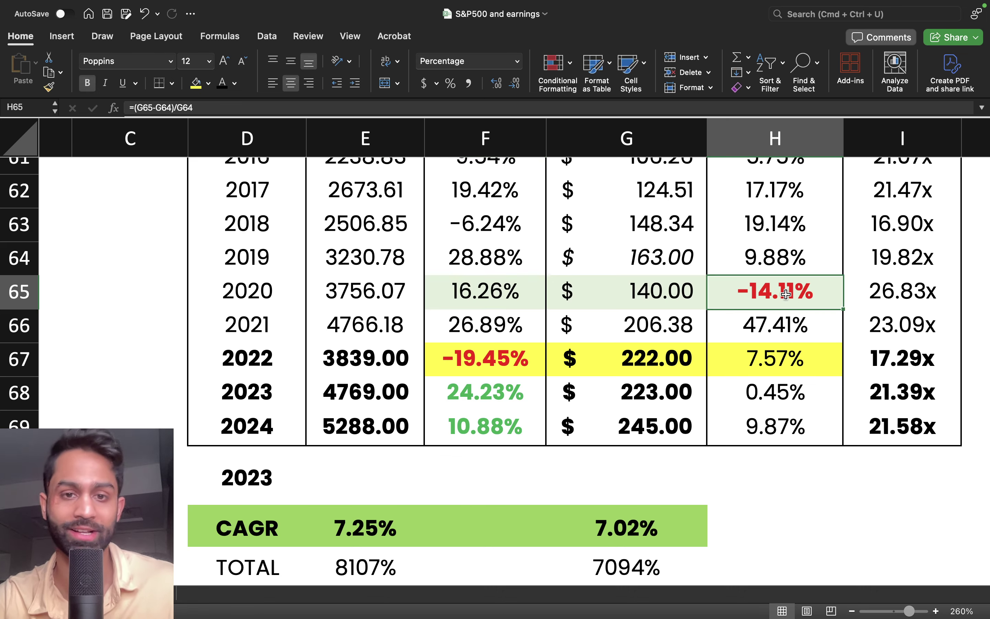
{"action": "left_click", "coordinate": [530, 293]}
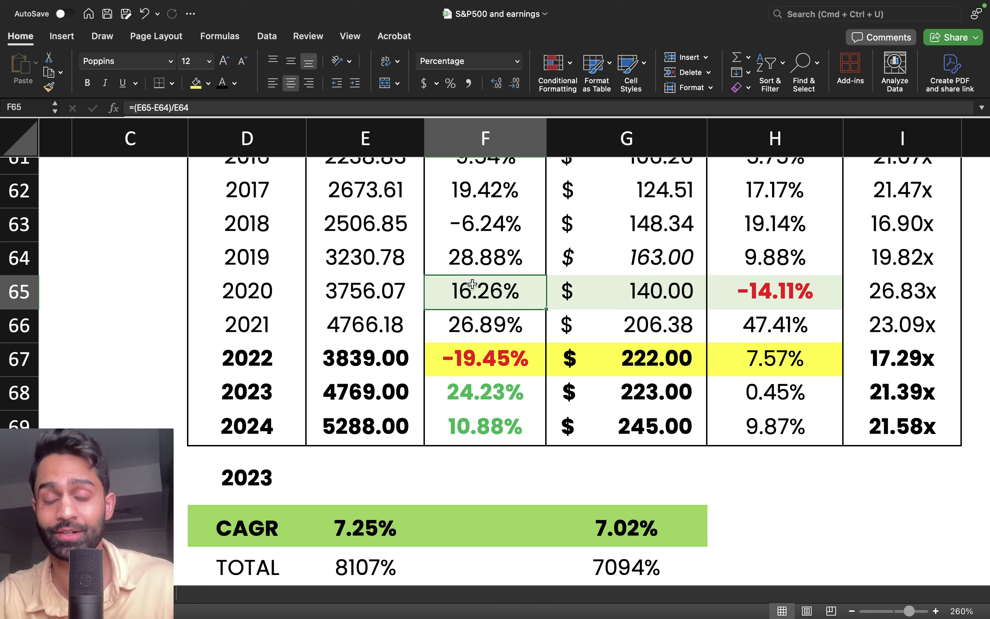
{"action": "left_click", "coordinate": [811, 299]}
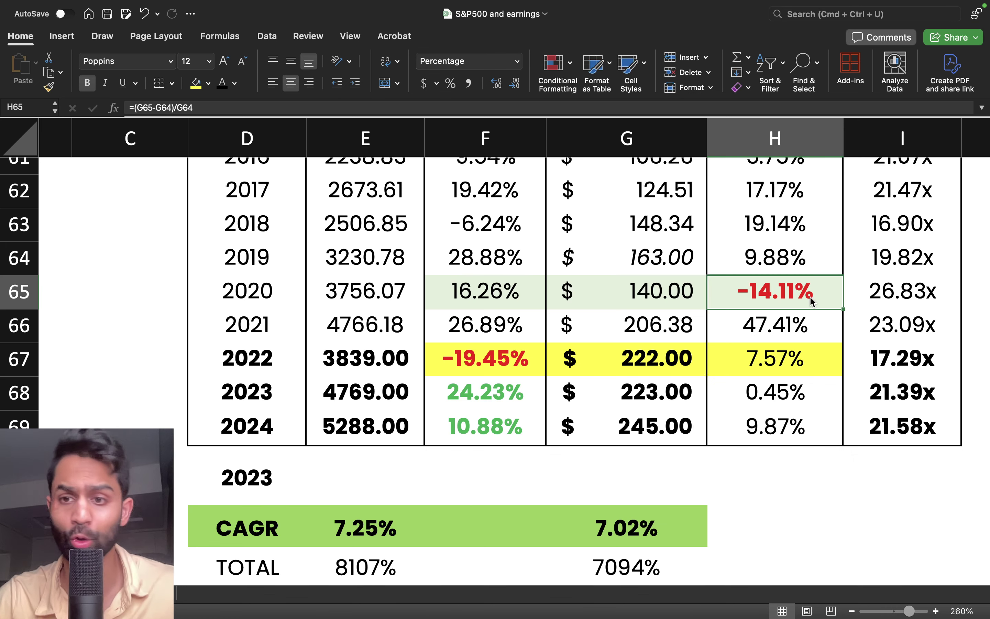
{"action": "scroll", "coordinate": [810, 296], "scroll_direction": "down", "scroll_amount": 5}
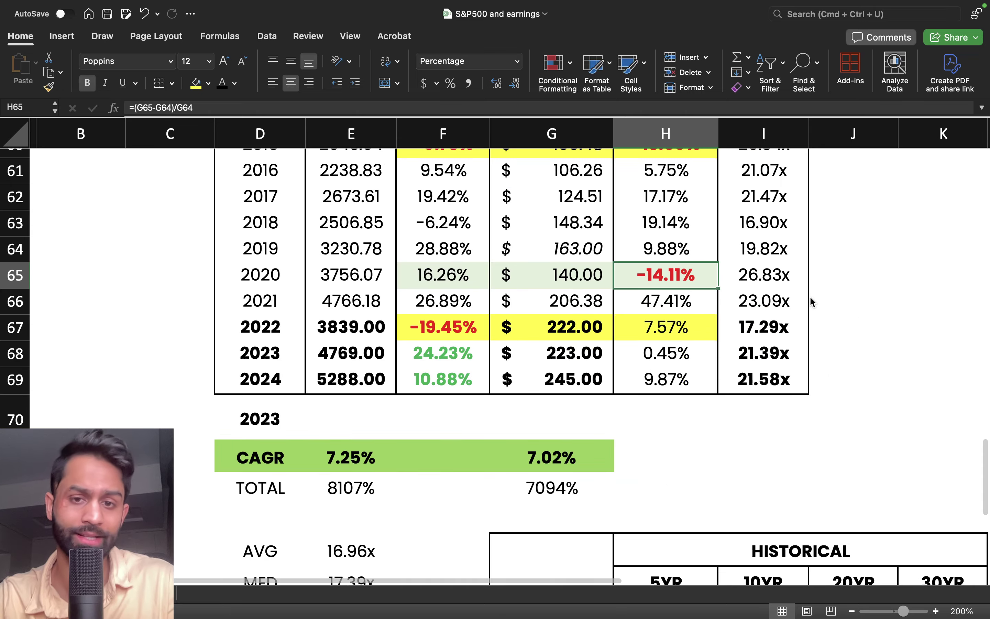
{"action": "scroll", "coordinate": [811, 301], "scroll_direction": "up", "scroll_amount": 3}
{"action": "scroll", "coordinate": [811, 301], "scroll_direction": "left", "scroll_amount": 1}
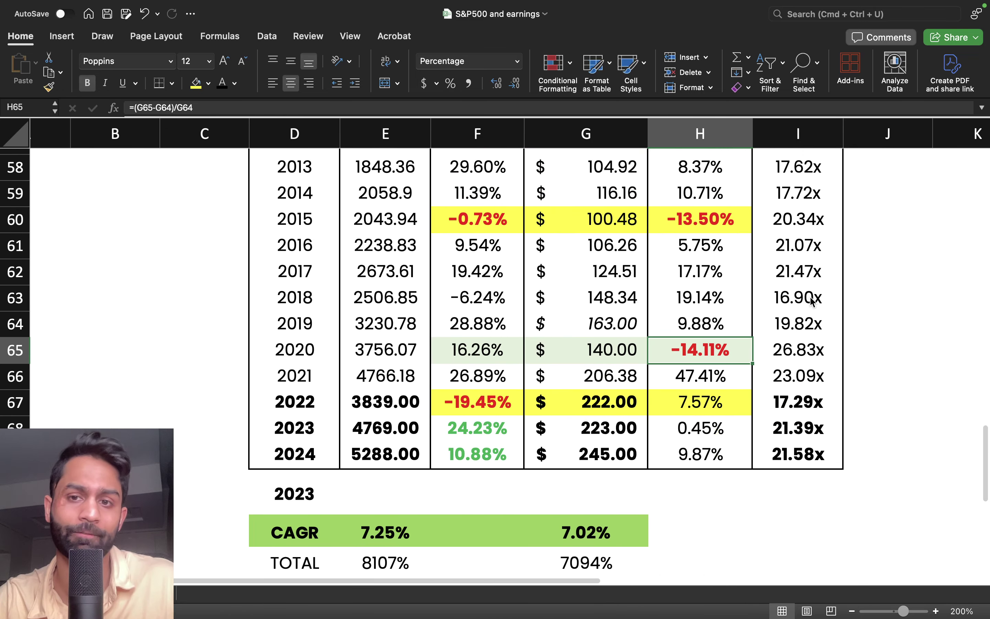
{"action": "scroll", "coordinate": [811, 300], "scroll_direction": "up", "scroll_amount": 6}
{"action": "scroll", "coordinate": [811, 301], "scroll_direction": "up", "scroll_amount": 1}
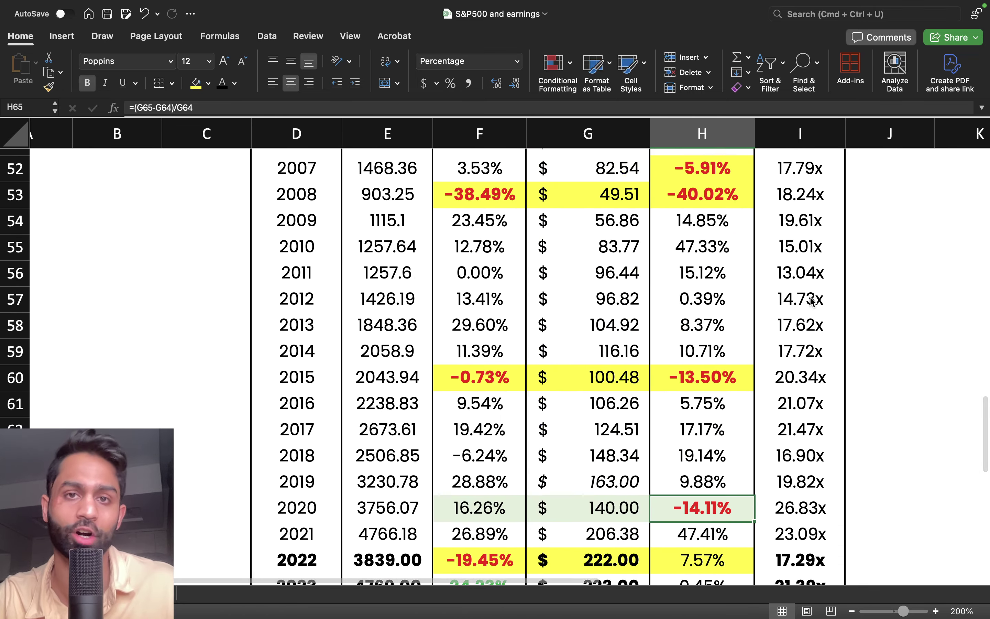
- Review the yearly S&P 500 and earnings changes backward through the table, revisiting the 1986 and 1977 exceptions
{"action": "scroll", "coordinate": [811, 301], "scroll_direction": "up", "scroll_amount": 5}
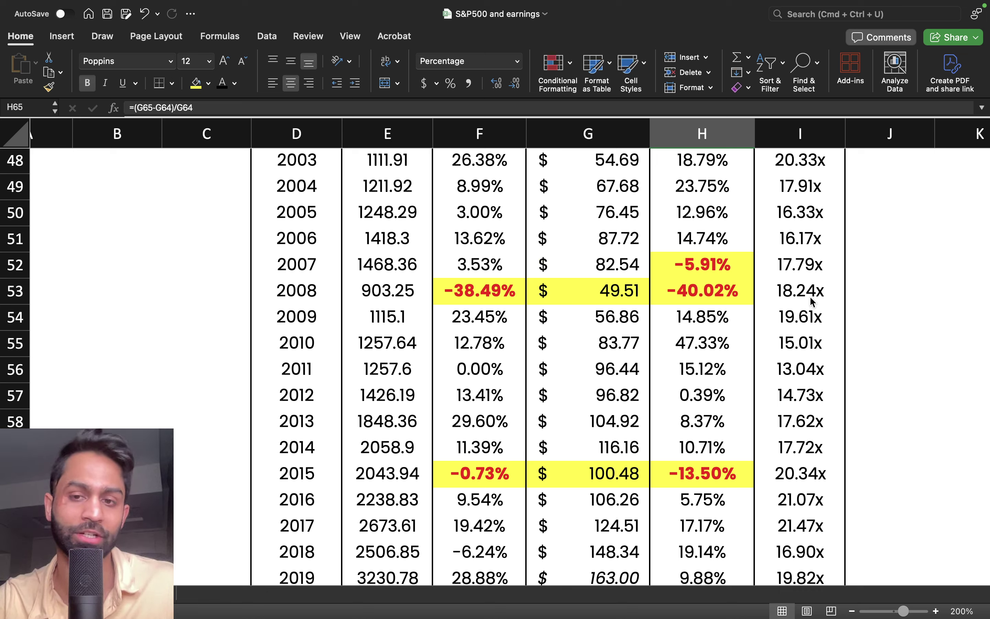
{"action": "scroll", "coordinate": [798, 327], "scroll_direction": "up", "scroll_amount": 5}
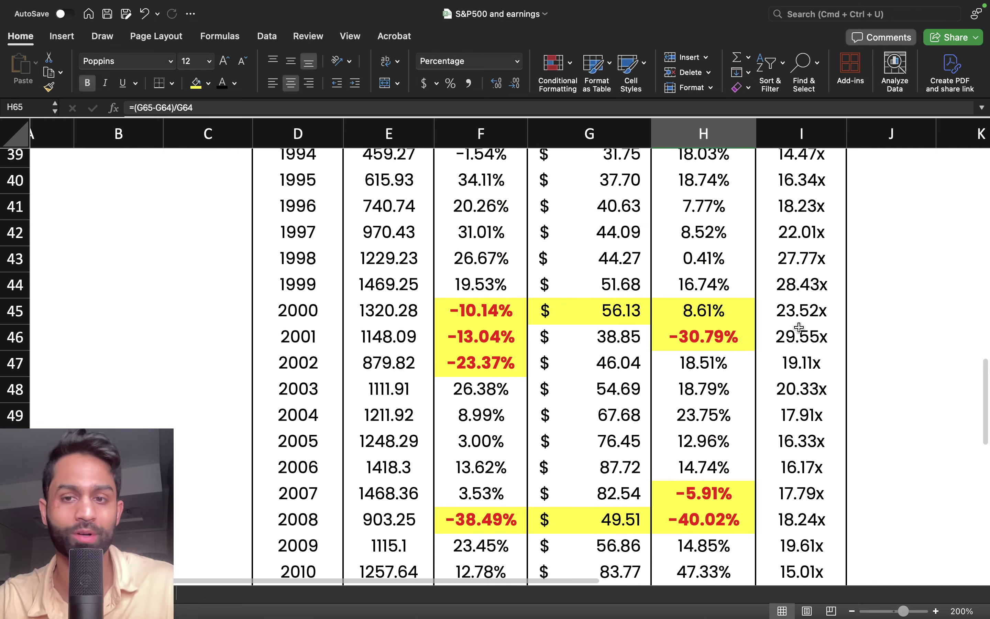
{"action": "scroll", "coordinate": [801, 331], "scroll_direction": "up", "scroll_amount": 4}
{"action": "scroll", "coordinate": [801, 327], "scroll_direction": "up", "scroll_amount": 4}
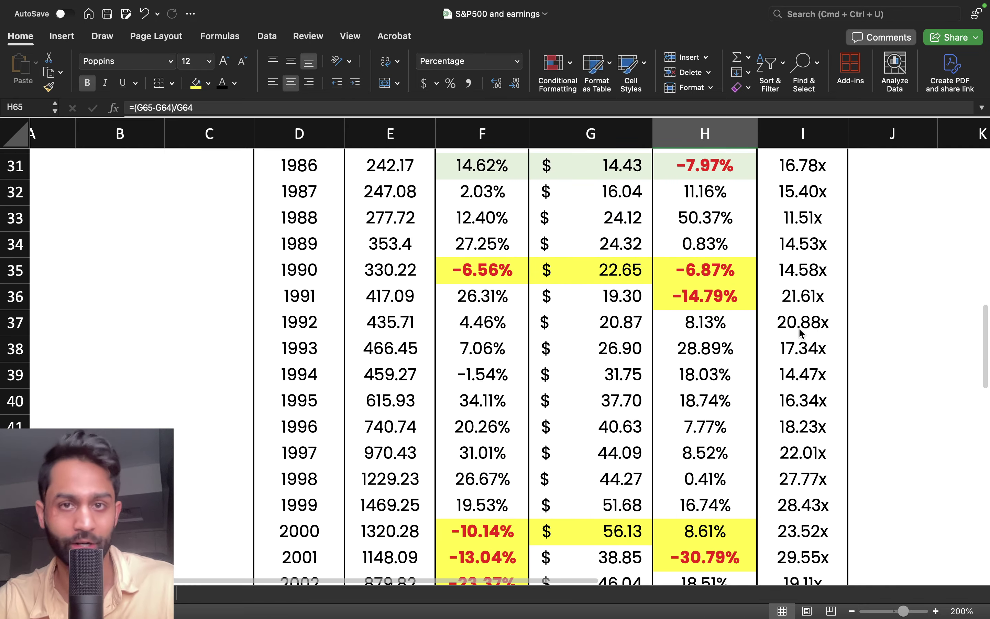
{"action": "left_click", "coordinate": [510, 370]}
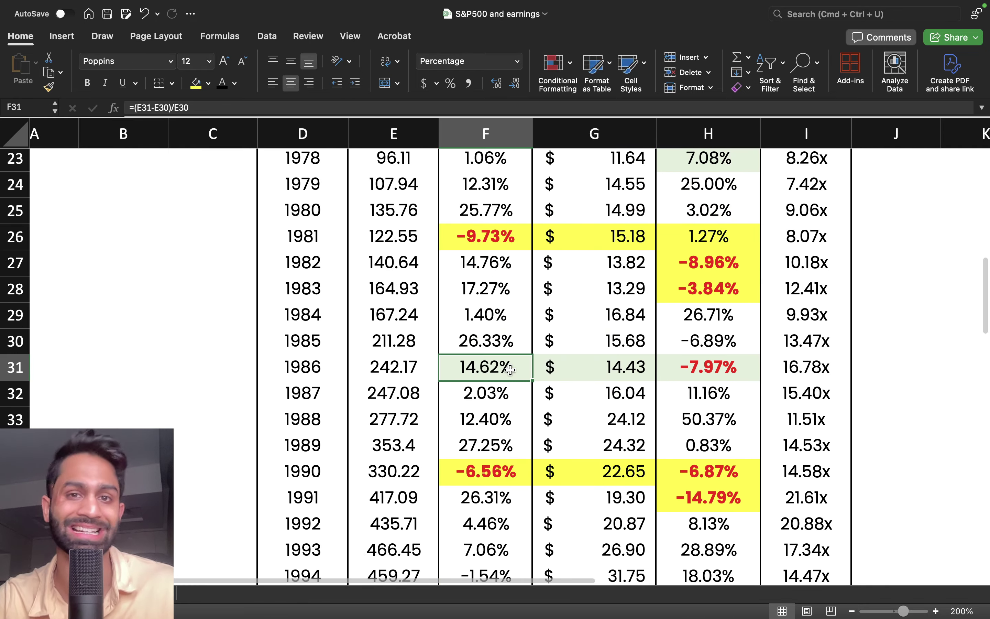
{"action": "scroll", "coordinate": [511, 369], "scroll_direction": "up", "scroll_amount": 4}
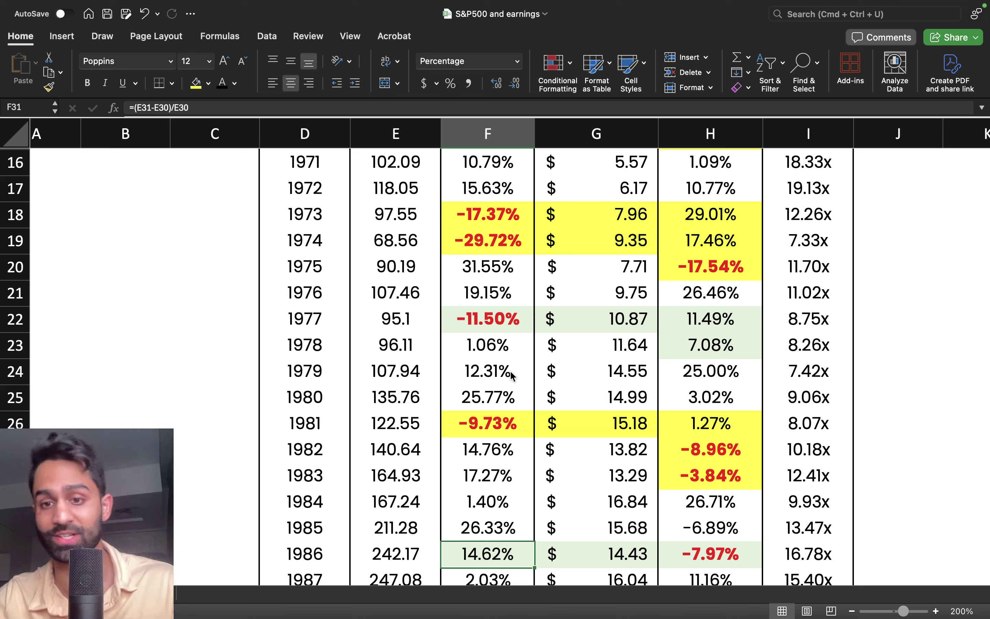
{"action": "scroll", "coordinate": [510, 374], "scroll_direction": "down", "scroll_amount": 6}
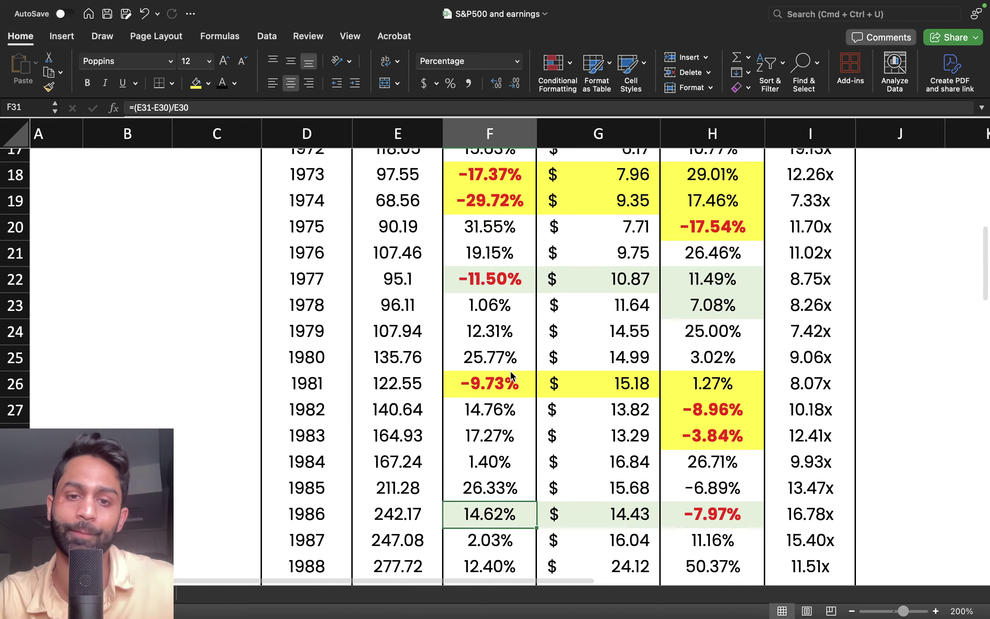
- Highlight the 1981 to 1983 rows from S&P 500 change to earnings change and compare the two
{"action": "left_click_drag", "start_coordinate": [500, 337], "coordinate": [709, 335]}
{"action": "scroll", "coordinate": [708, 335], "scroll_direction": "up", "scroll_amount": 3}
{"action": "left_click_drag", "start_coordinate": [516, 206], "coordinate": [737, 257]}
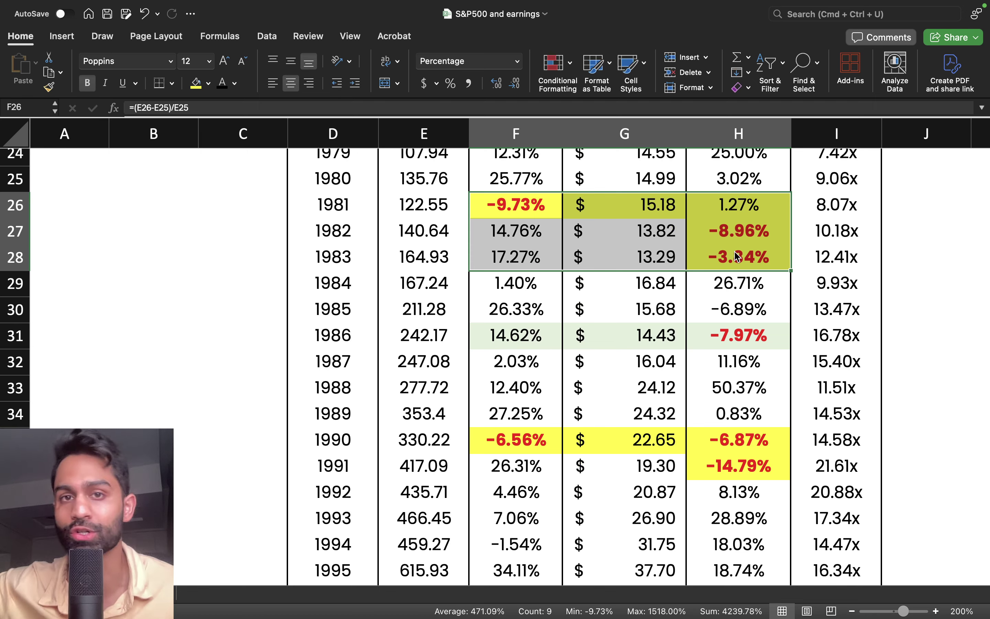
{"action": "scroll", "coordinate": [736, 257], "scroll_direction": "up", "scroll_amount": 3}
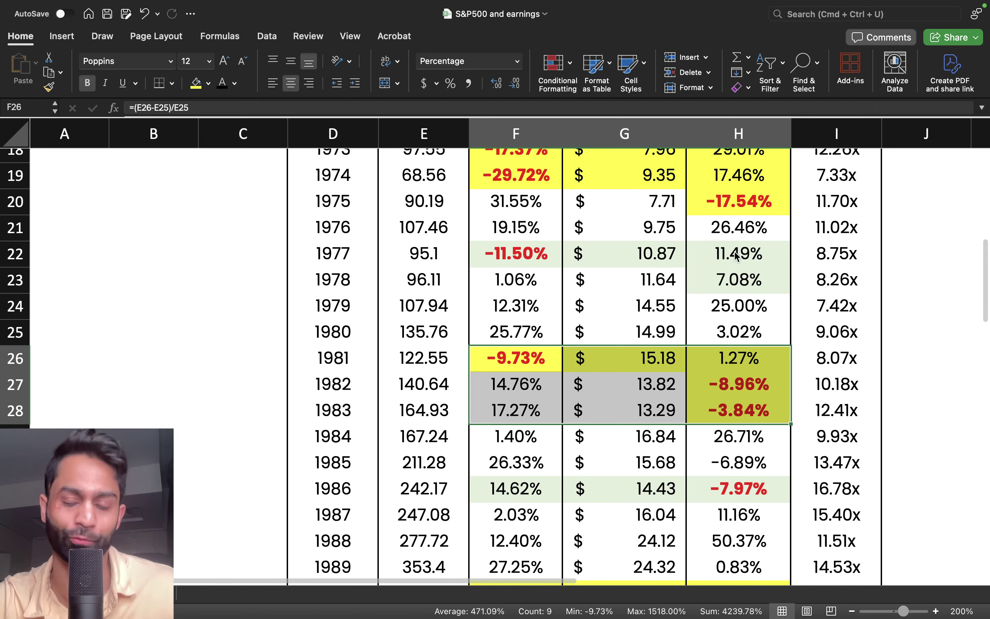
- Select the P/E column from its header through the 2024 row
{"action": "scroll", "coordinate": [777, 257], "scroll_direction": "down", "scroll_amount": 3}
{"action": "left_click_drag", "start_coordinate": [828, 257], "coordinate": [834, 462]}
{"action": "scroll", "coordinate": [834, 286], "scroll_direction": "up", "scroll_amount": 10}
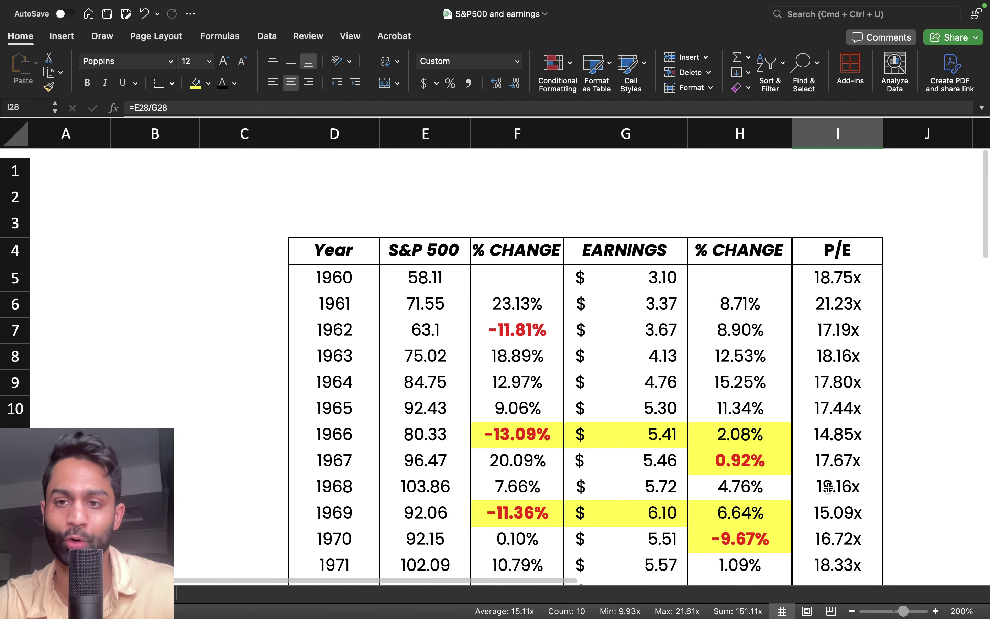
{"action": "scroll", "coordinate": [838, 245], "scroll_direction": "down", "scroll_amount": 1}
{"action": "left_click", "coordinate": [838, 245]}
{"action": "left_click", "coordinate": [838, 241]}
{"action": "key", "text": "super+shift+Down"}
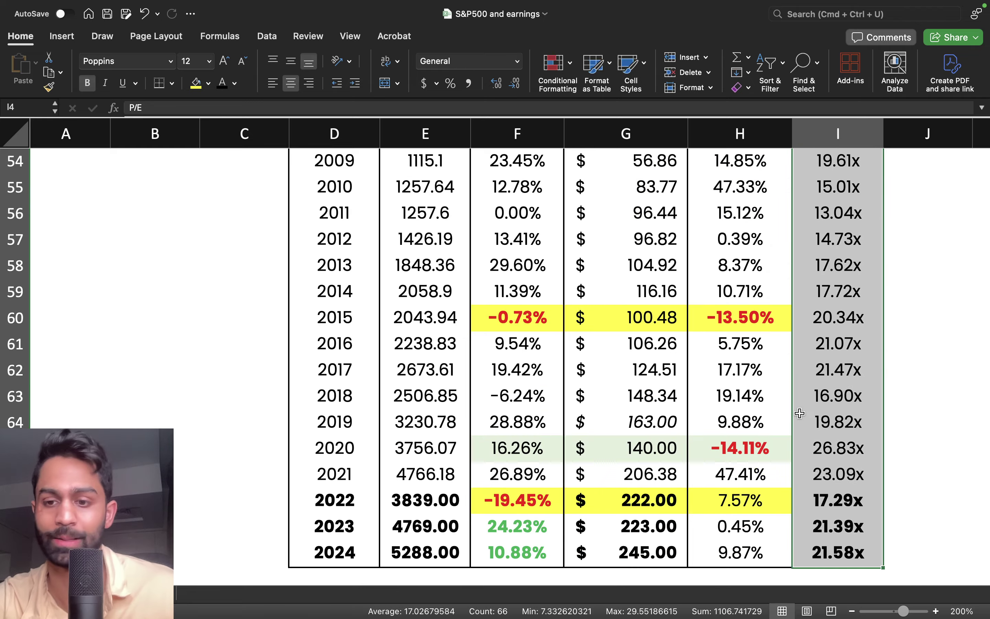
{"action": "scroll", "coordinate": [800, 413], "scroll_direction": "down", "scroll_amount": 3}
{"action": "scroll", "coordinate": [549, 328], "scroll_direction": "up", "scroll_amount": 15}
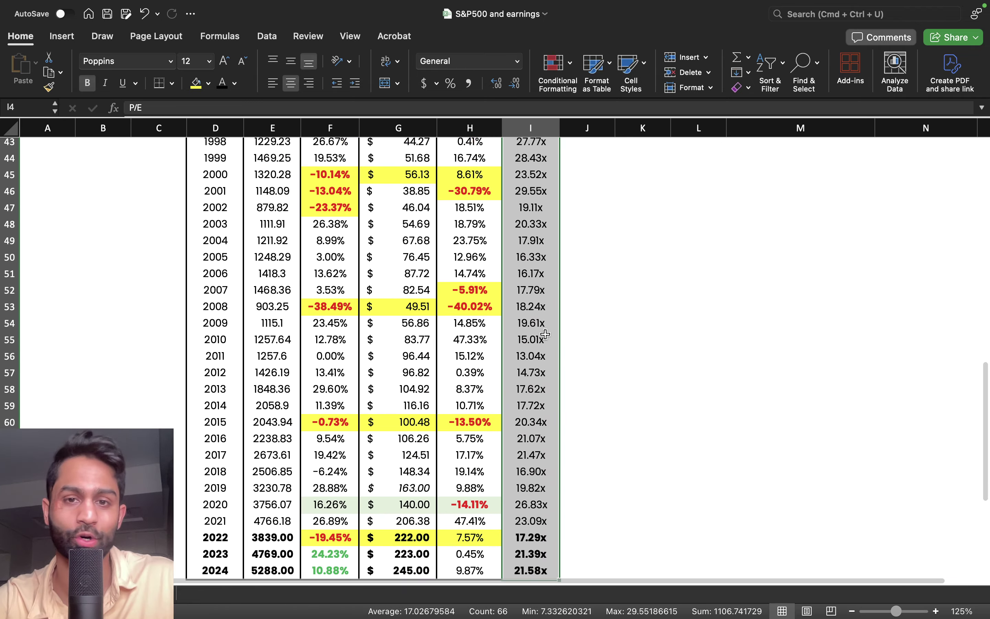
- Add the Year column from its header through 2024 to the selection, excluding the summary rows below the table
{"action": "scroll", "coordinate": [384, 217], "scroll_direction": "down", "scroll_amount": 1}
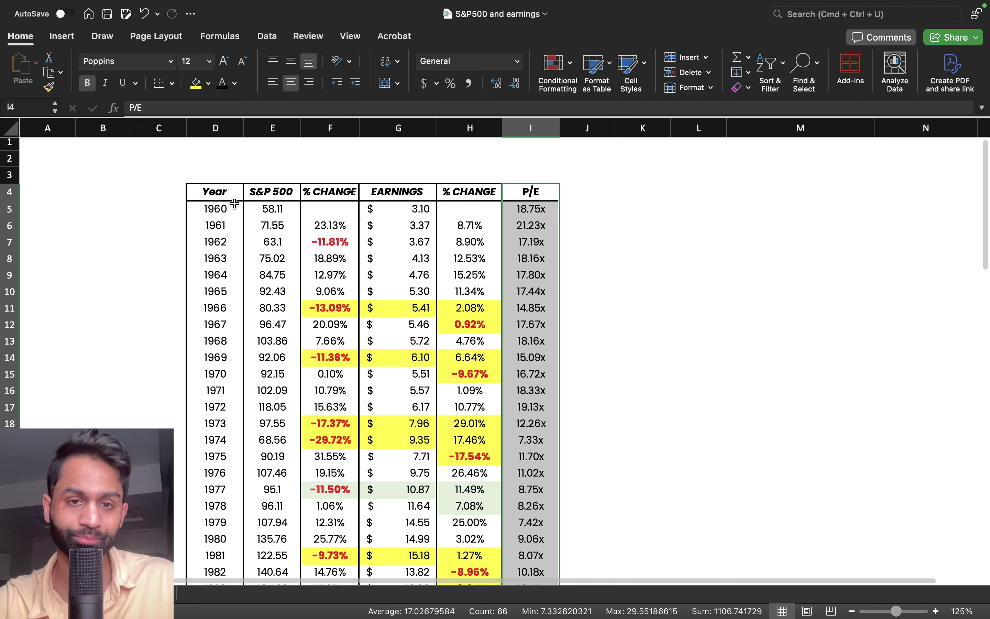
{"action": "left_click", "coordinate": [225, 197], "text": "super"}
{"action": "key", "text": "super+shift+Down"}
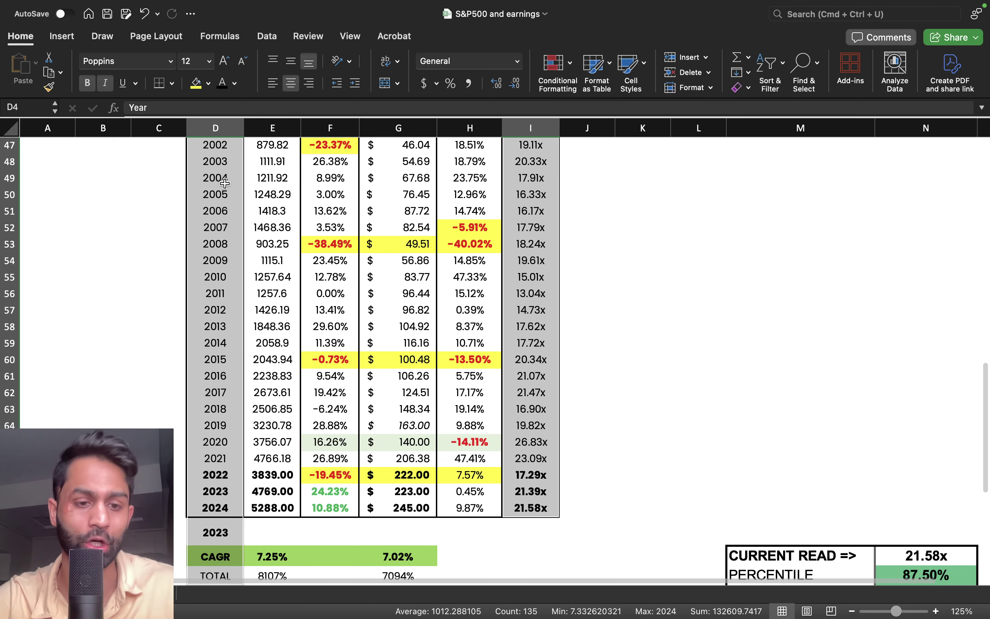
{"action": "key", "text": "shift+Up"}
{"action": "key", "text": "shift+Up"}
{"action": "key", "text": "shift+Up"}
{"action": "key", "text": "shift+Up"}
{"action": "key", "text": "shift+Down"}
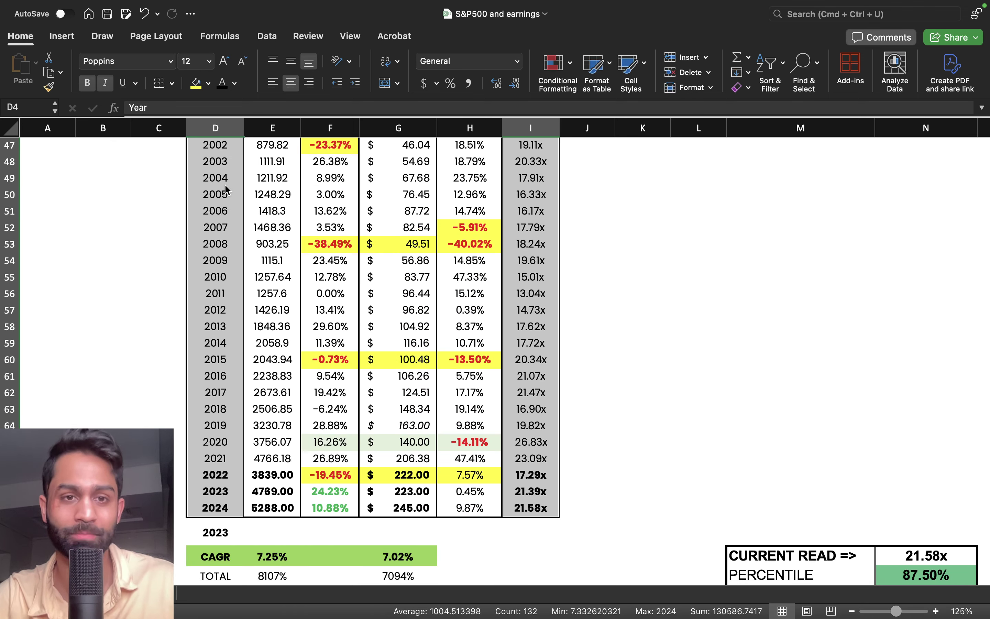
- Insert the recommended line chart of P/E by year and place it directly beside the P/E column
{"action": "left_click", "coordinate": [62, 36]}
{"action": "left_click", "coordinate": [357, 76]}
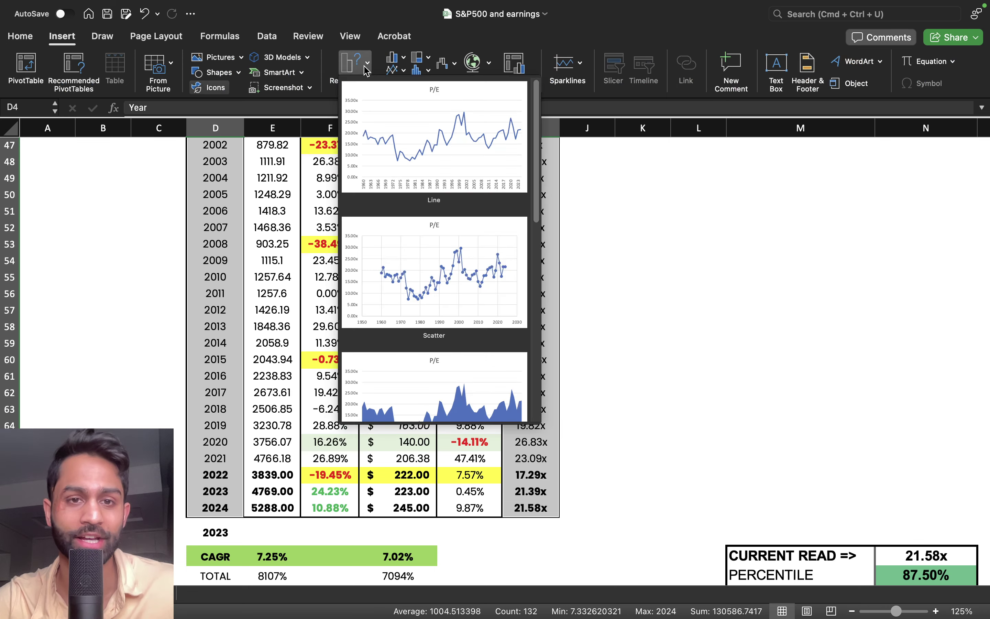
{"action": "left_click", "coordinate": [434, 149]}
{"action": "left_click_drag", "start_coordinate": [611, 266], "coordinate": [800, 190]}
- Apply the solid blue chart style with a white line and drop lines, and enlarge the P/E chart
{"action": "left_click", "coordinate": [321, 91]}
{"action": "scroll", "coordinate": [769, 327], "scroll_direction": "down", "scroll_amount": 2}
{"action": "scroll", "coordinate": [769, 327], "scroll_direction": "right", "scroll_amount": 3}
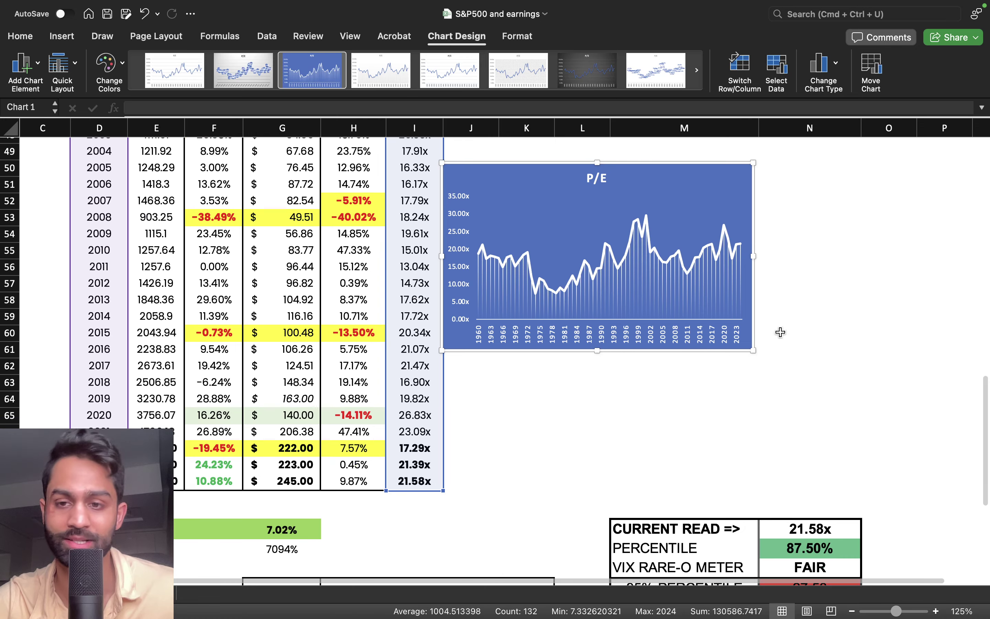
{"action": "left_click_drag", "start_coordinate": [754, 350], "coordinate": [843, 432]}
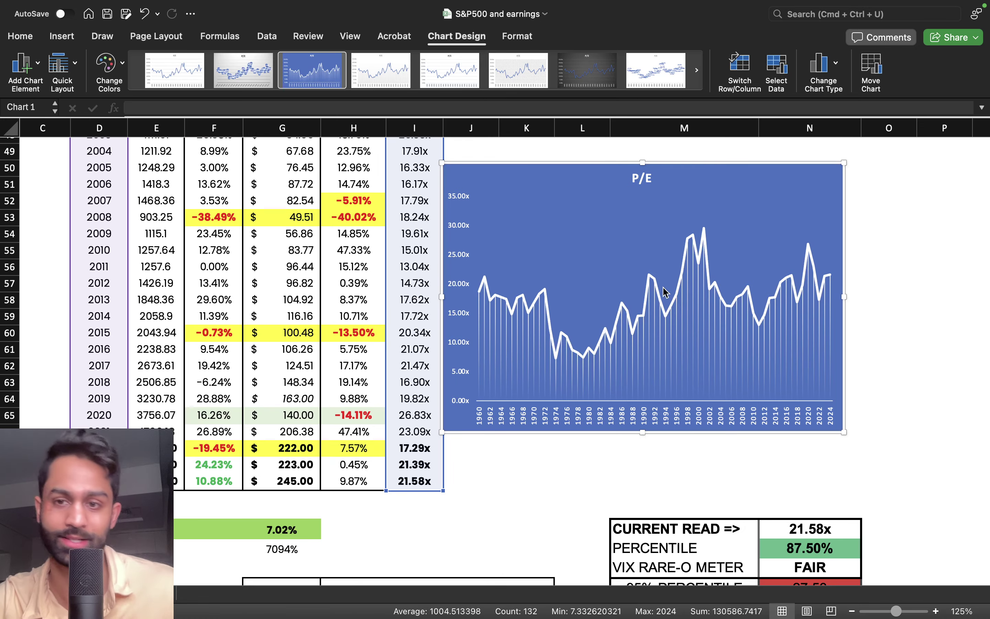
- Try the grey gradient marker style and several light line styles on the P/E chart, viewing it up close
{"action": "left_click", "coordinate": [244, 84]}
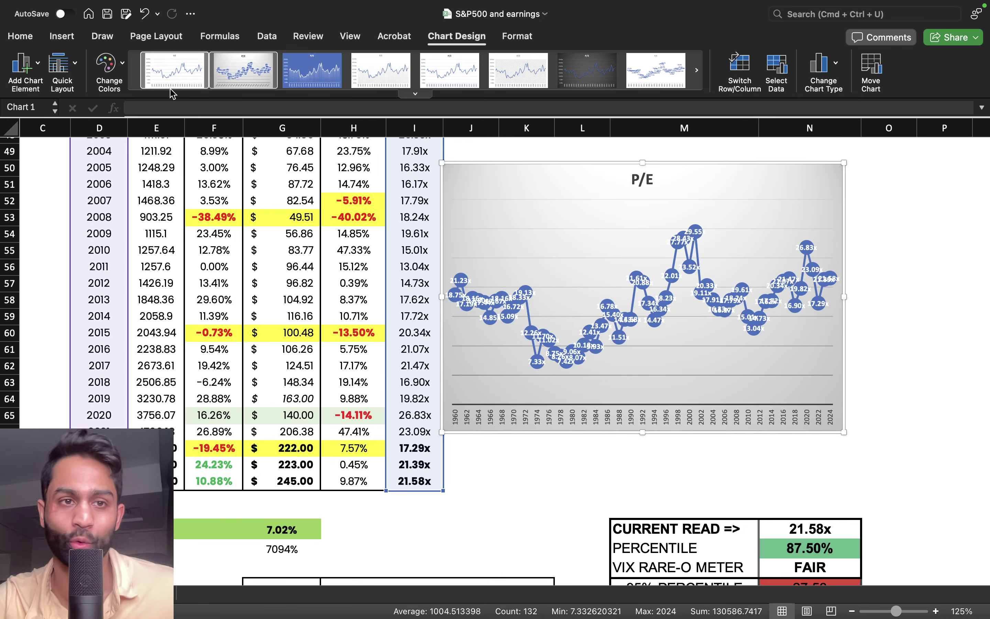
{"action": "left_click", "coordinate": [198, 84]}
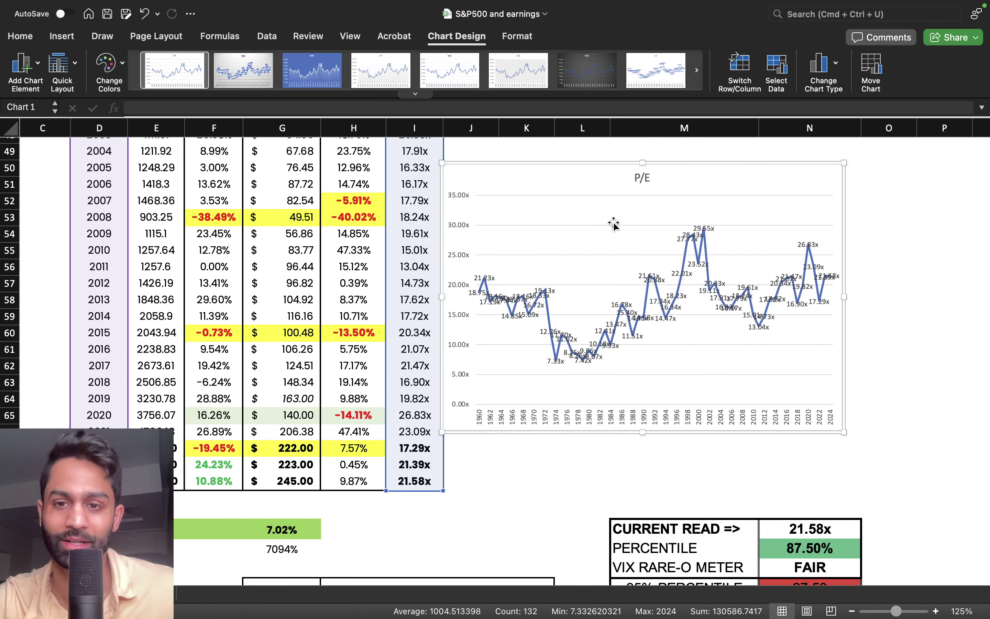
{"action": "left_click", "coordinate": [383, 86]}
{"action": "left_click", "coordinate": [453, 78]}
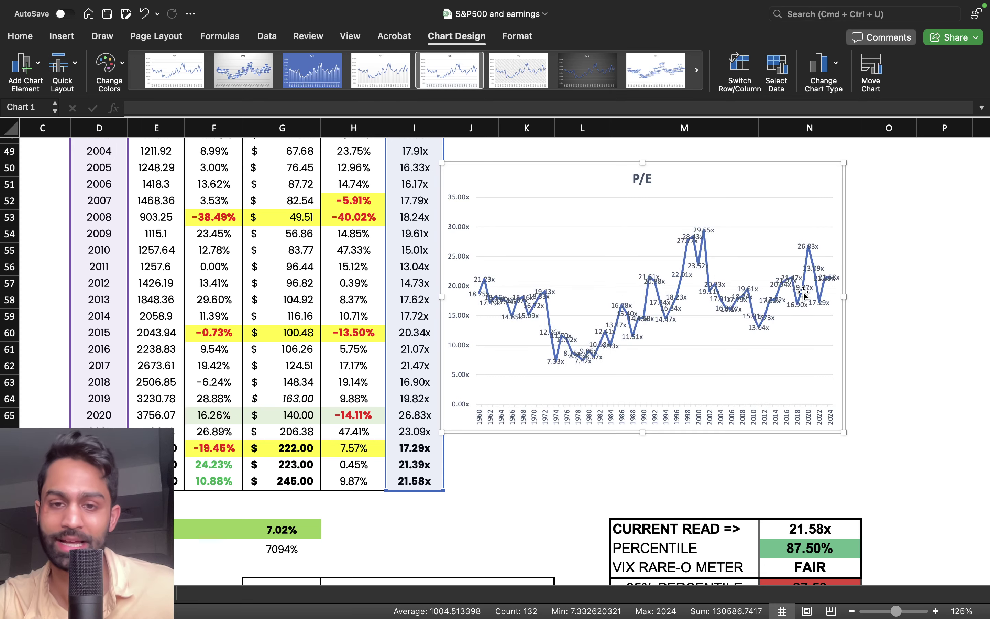
{"action": "scroll", "coordinate": [798, 295], "scroll_direction": "up", "scroll_amount": 5}
{"action": "scroll", "coordinate": [799, 295], "scroll_direction": "up", "scroll_amount": 3}
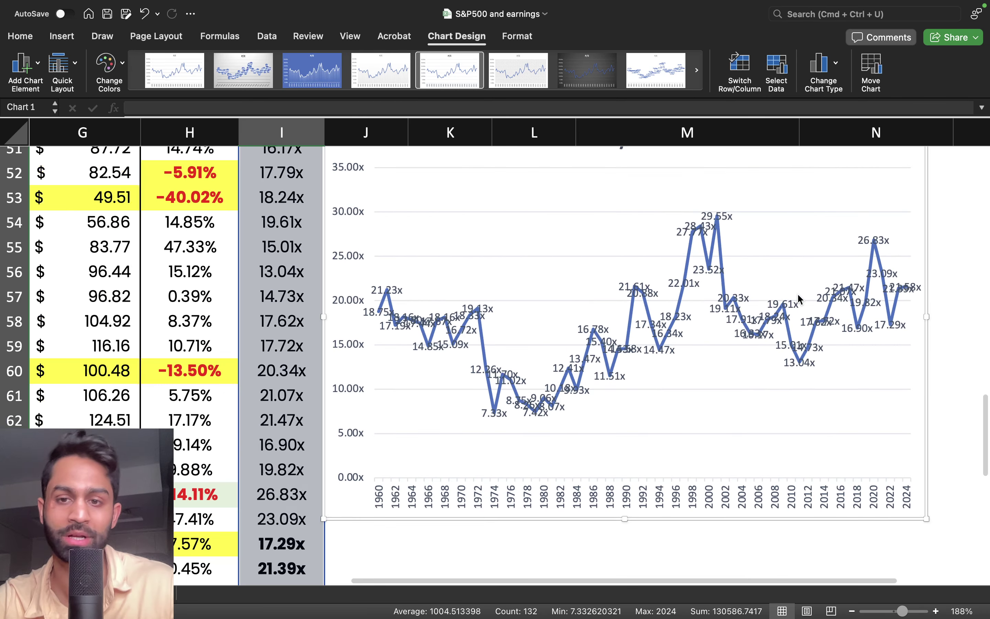
{"action": "scroll", "coordinate": [798, 295], "scroll_direction": "up", "scroll_amount": 2}
{"action": "left_click", "coordinate": [936, 357]}
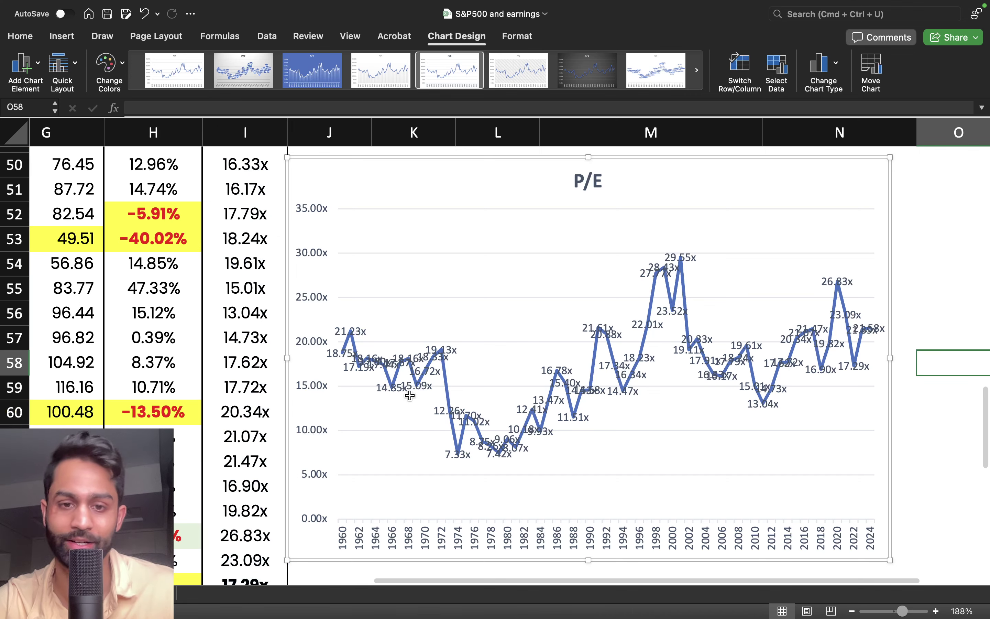
- Try the remaining chart styles on the P/E chart, delete the data labels and undo that deletion
{"action": "left_click", "coordinate": [479, 305]}
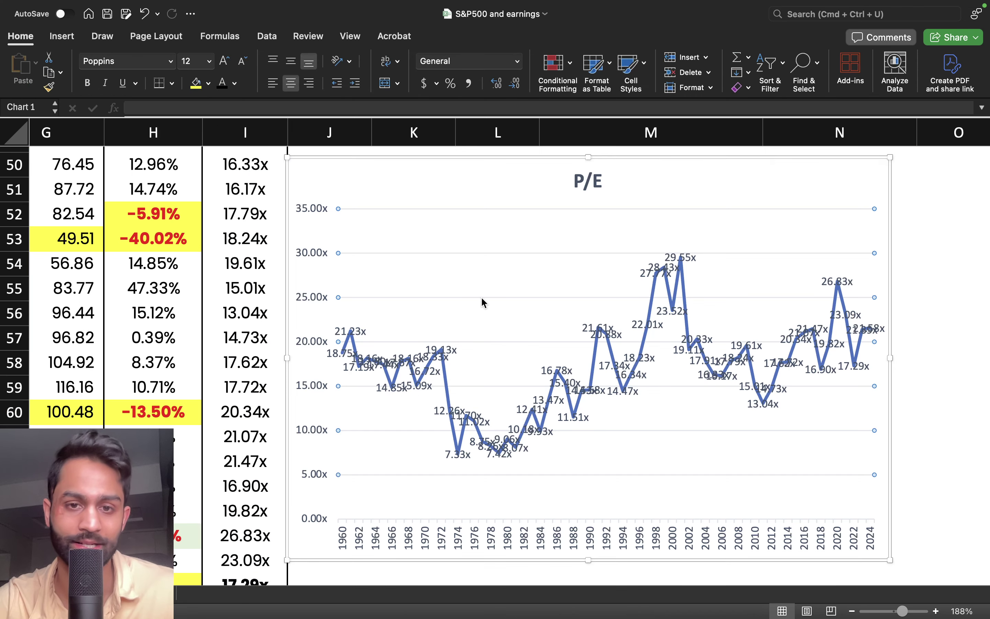
{"action": "left_click", "coordinate": [506, 70]}
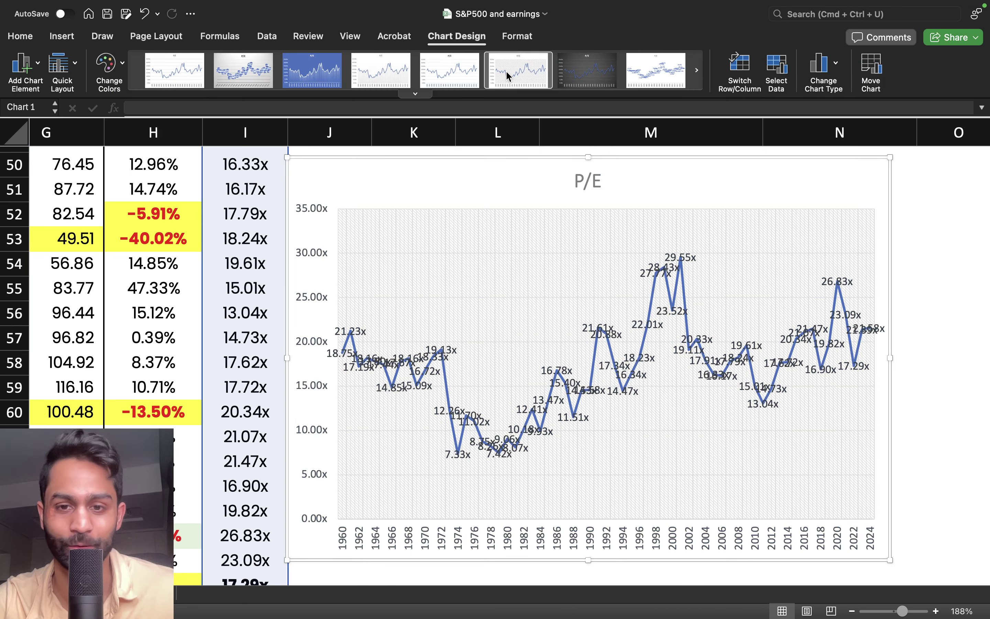
{"action": "left_click", "coordinate": [603, 81]}
{"action": "left_click", "coordinate": [650, 78]}
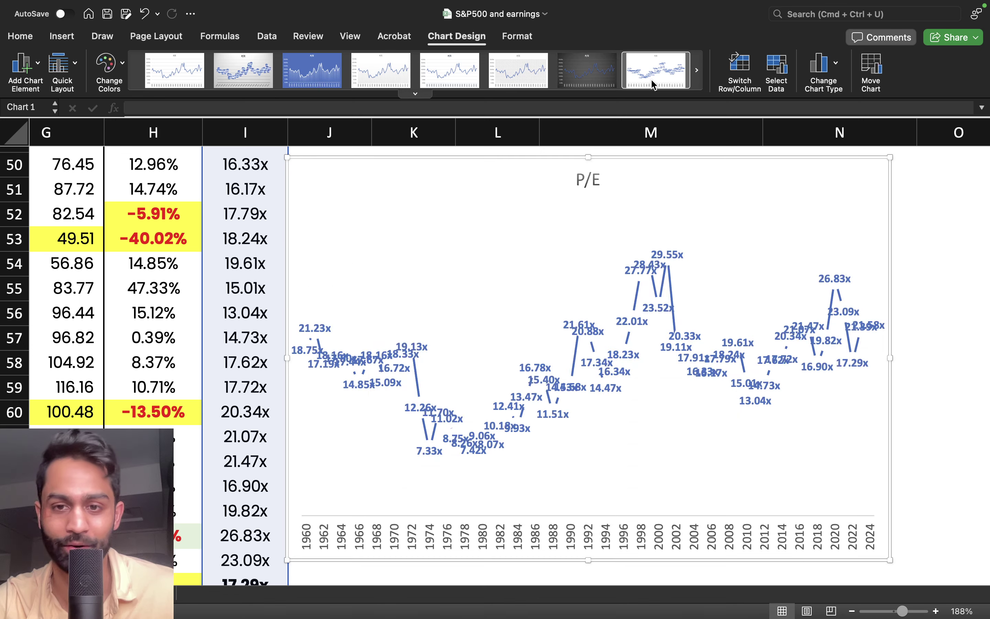
{"action": "left_click", "coordinate": [408, 347]}
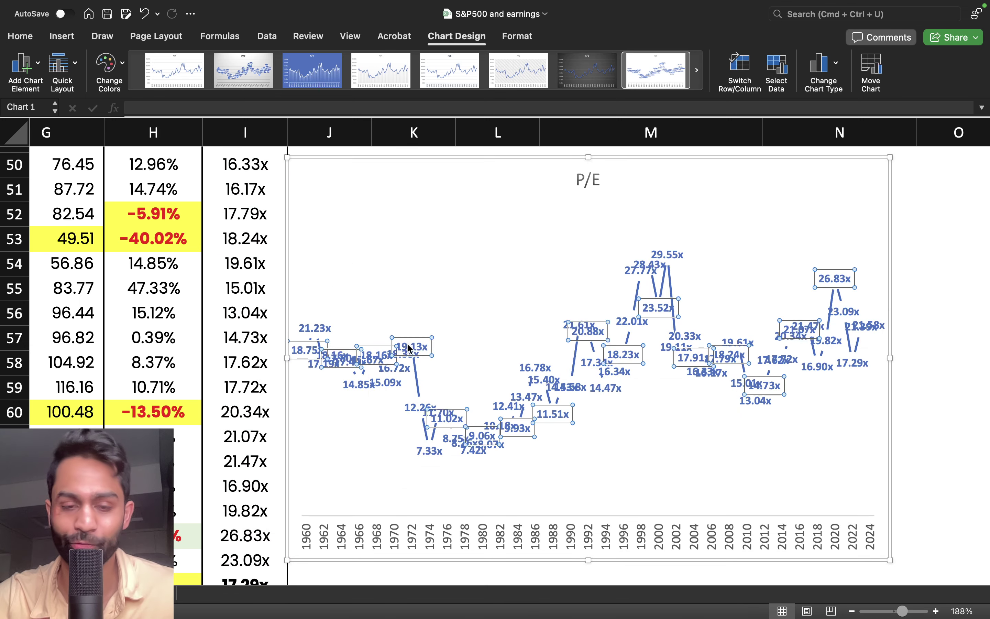
{"action": "key", "text": "Delete"}
{"action": "key", "text": "ctrl+z"}
- Return the P/E chart to the solid blue style with a white line and no data labels
{"action": "left_click", "coordinate": [312, 70]}
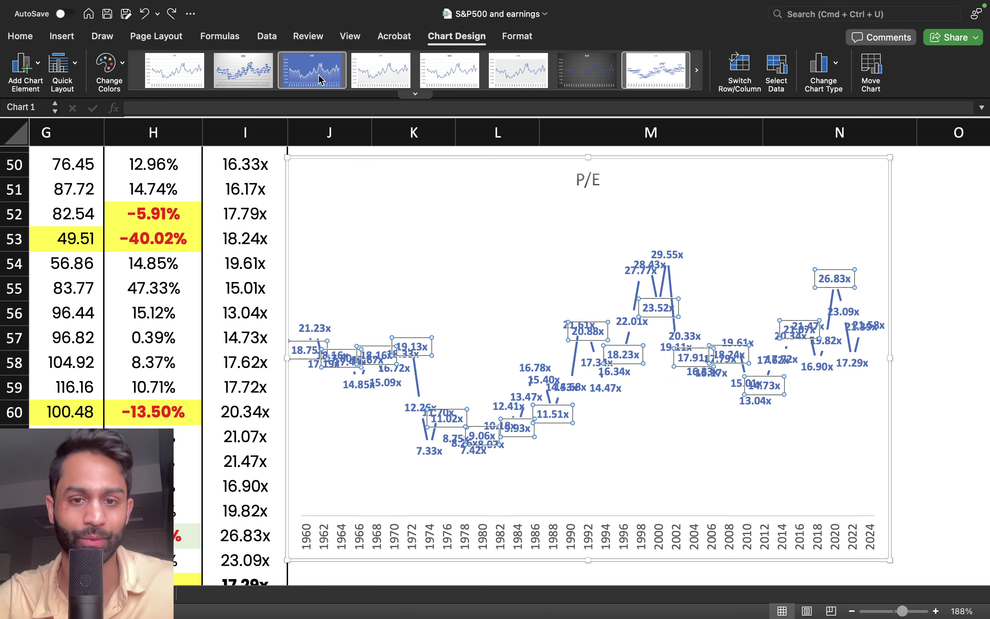
{"action": "key", "text": "Delete"}
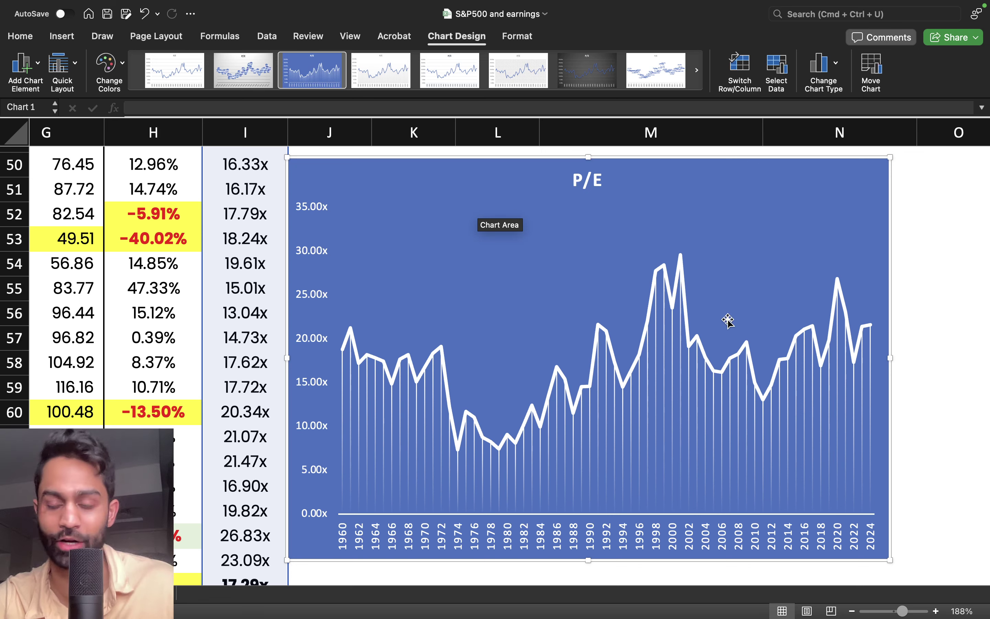
{"action": "left_click", "coordinate": [979, 336]}
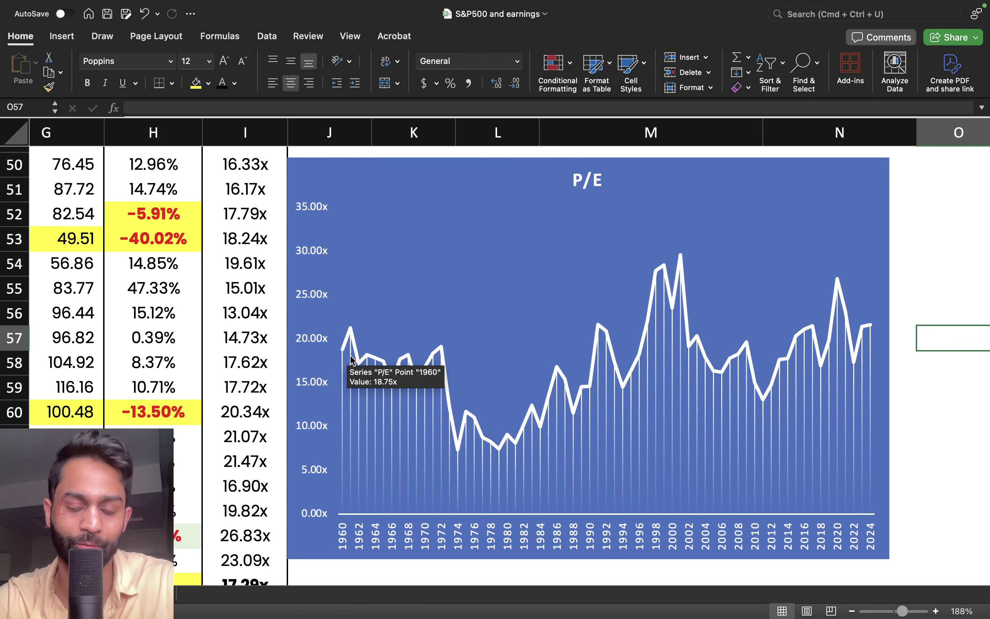
- Inspect the P/E chart's points around 1962, 2001, 2009, 2011 and 2024
{"action": "mouse_move", "coordinate": [360, 358]}
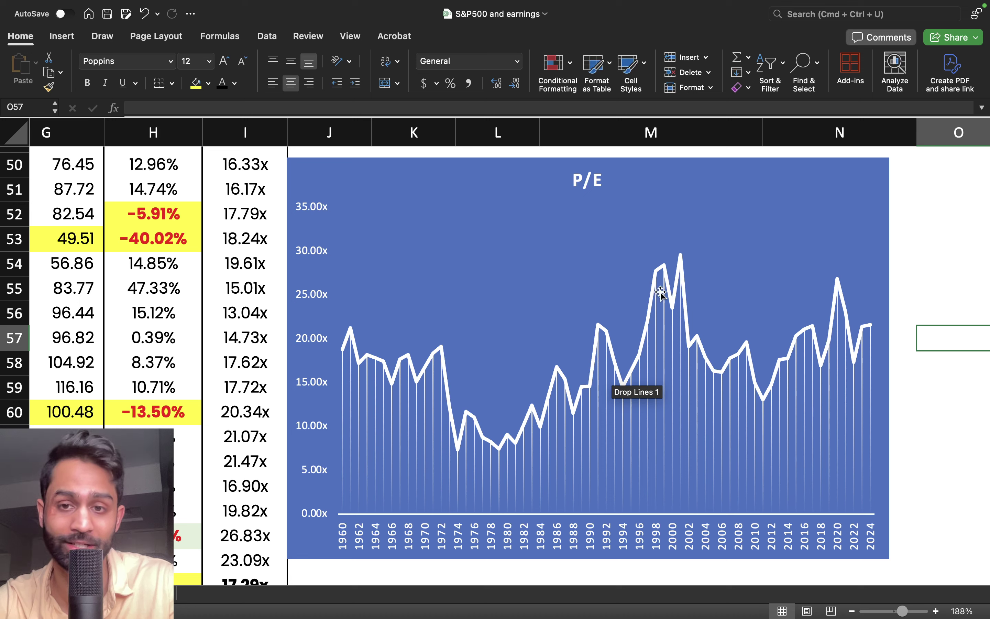
{"action": "mouse_move", "coordinate": [679, 249]}
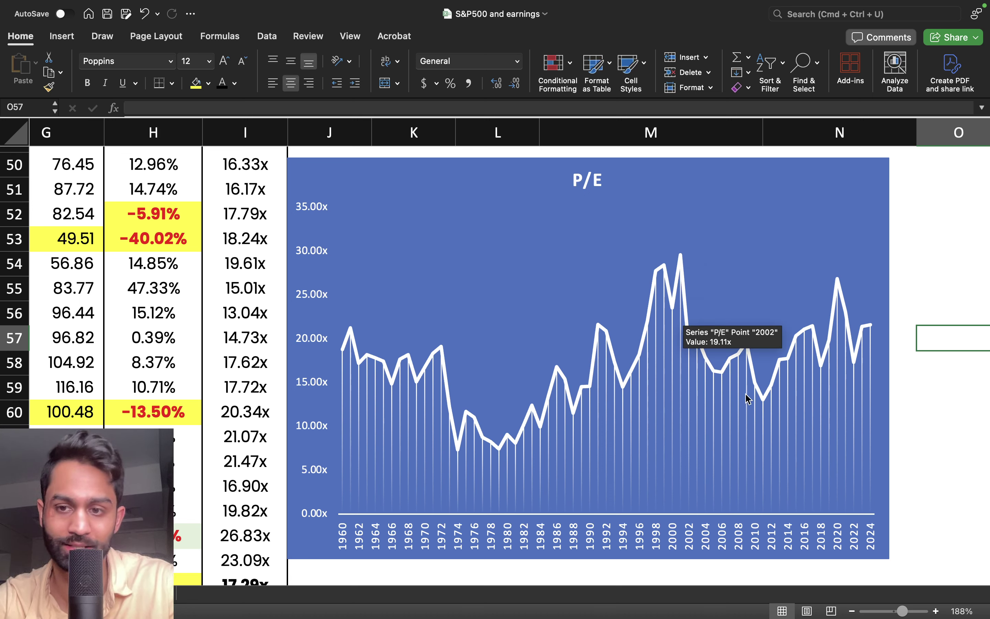
{"action": "mouse_move", "coordinate": [745, 347]}
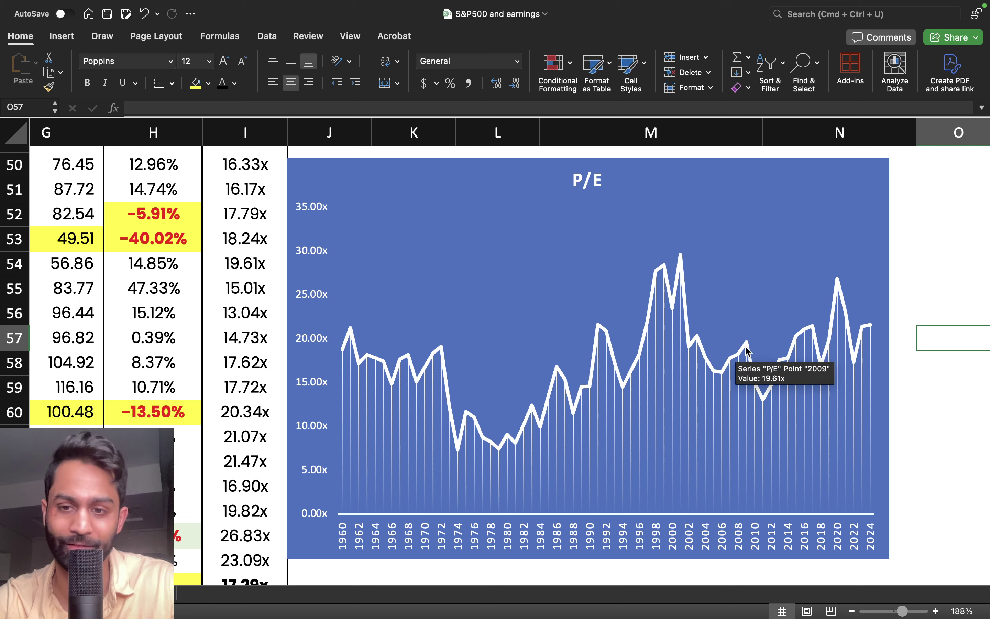
{"action": "mouse_move", "coordinate": [761, 399]}
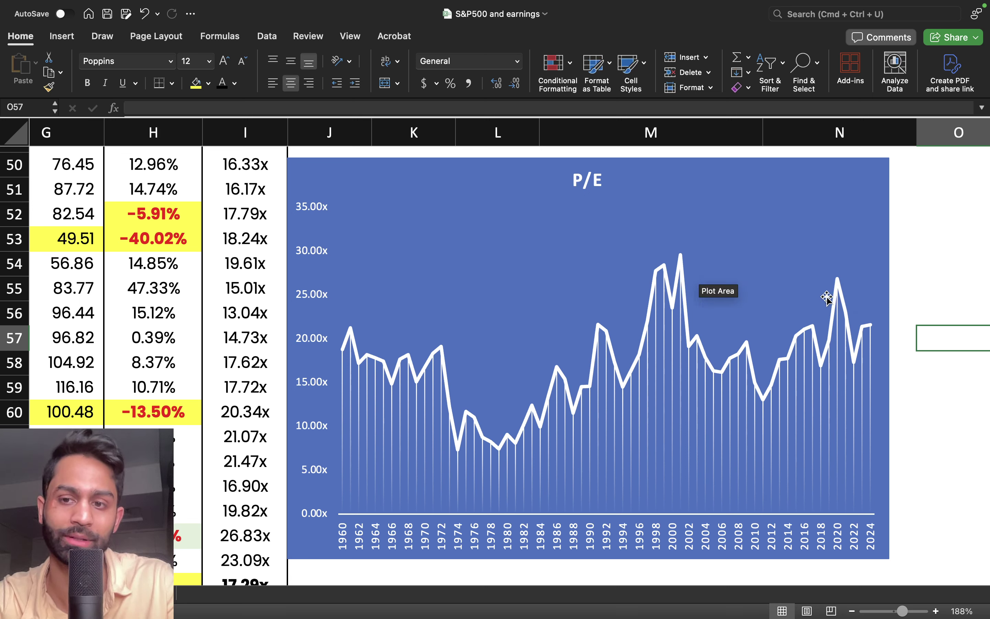
{"action": "mouse_move", "coordinate": [874, 329]}
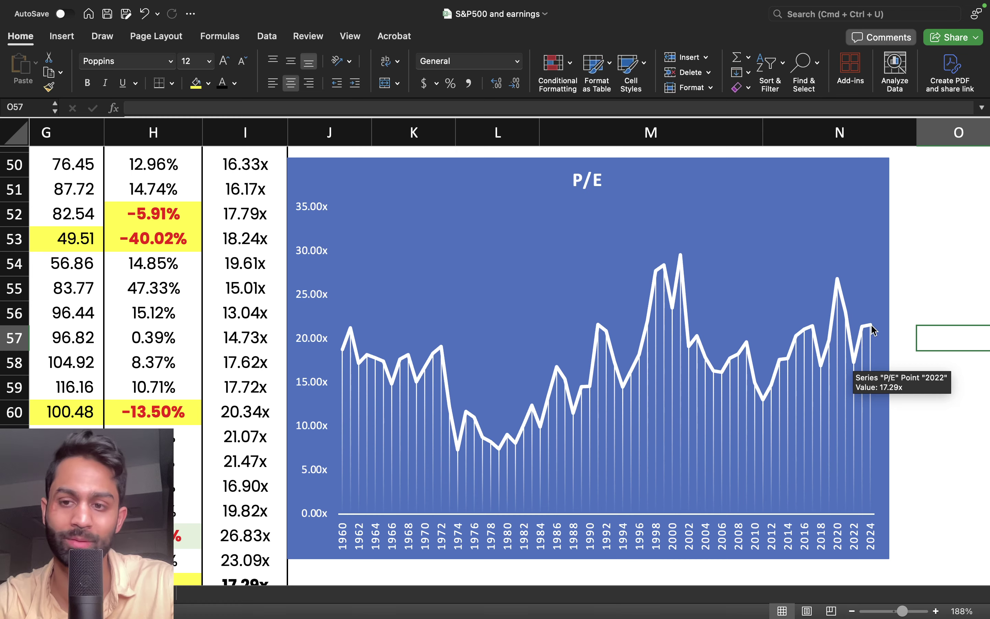
- Examine the CAGR and P/E statistics below the table, including the historical average and median comparison
{"action": "scroll", "coordinate": [761, 393], "scroll_direction": "down", "scroll_amount": 10}
{"action": "scroll", "coordinate": [761, 392], "scroll_direction": "left", "scroll_amount": 5}
{"action": "scroll", "coordinate": [761, 399], "scroll_direction": "down", "scroll_amount": 2}
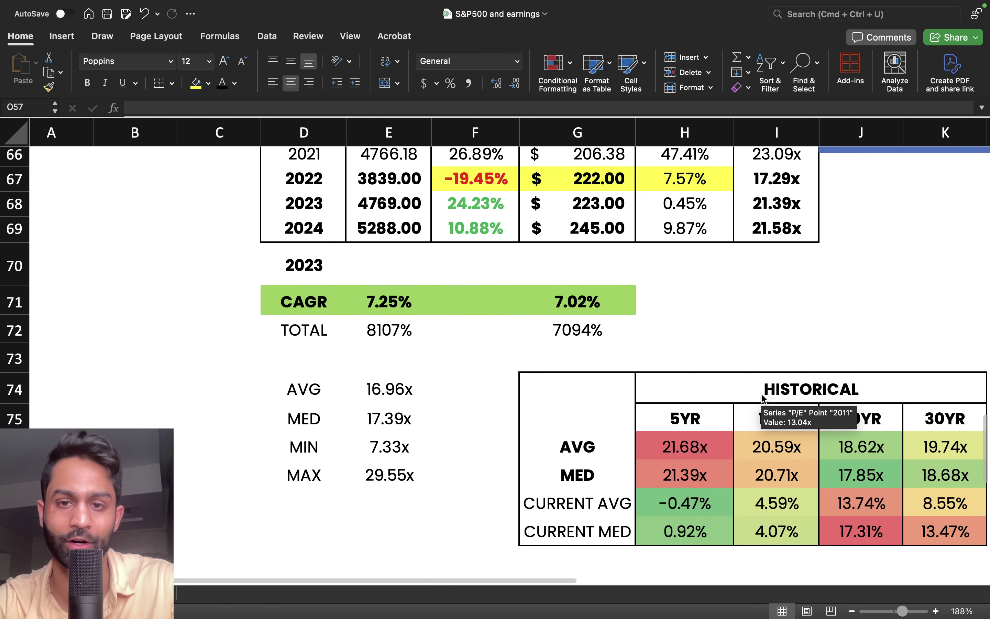
- Examine the 2024 row's index level and earnings, and check the formula behind its P/E ratio
{"action": "scroll", "coordinate": [358, 249], "scroll_direction": "right", "scroll_amount": 1}
{"action": "left_click_drag", "start_coordinate": [228, 223], "coordinate": [532, 224]}
{"action": "left_click", "coordinate": [530, 224]}
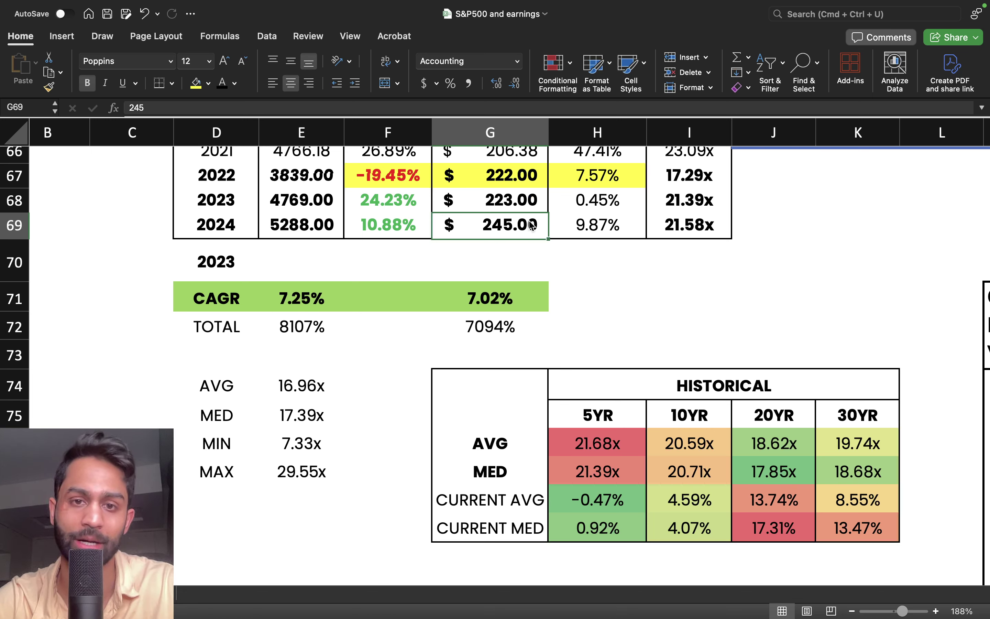
{"action": "left_click", "coordinate": [299, 225]}
{"action": "left_click_drag", "start_coordinate": [229, 225], "coordinate": [277, 238]}
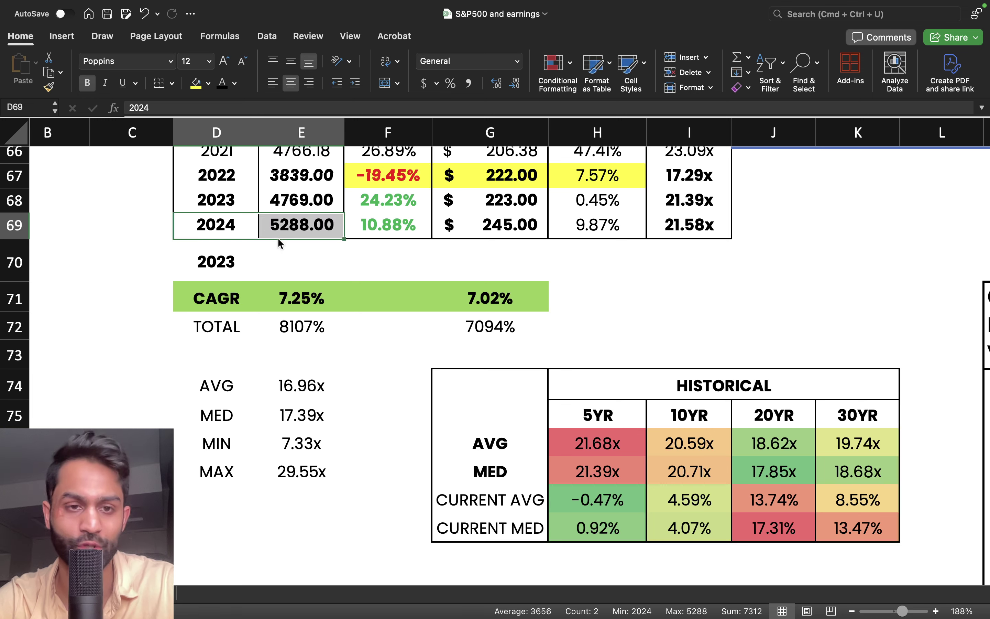
{"action": "left_click", "coordinate": [282, 229]}
{"action": "double_click", "coordinate": [699, 225]}
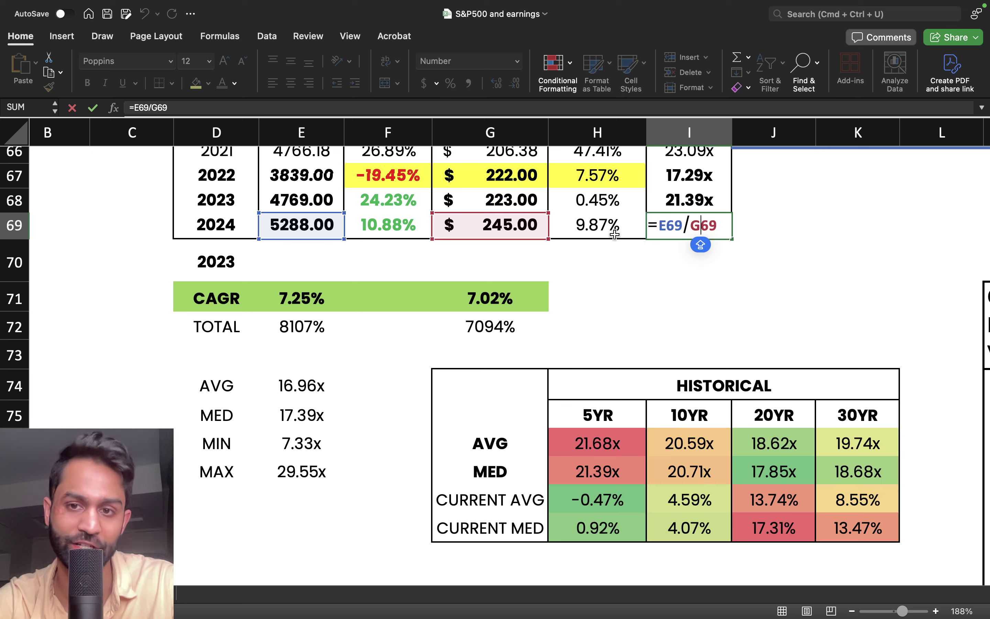
{"action": "key", "text": "Return"}
{"action": "key", "text": "Up"}
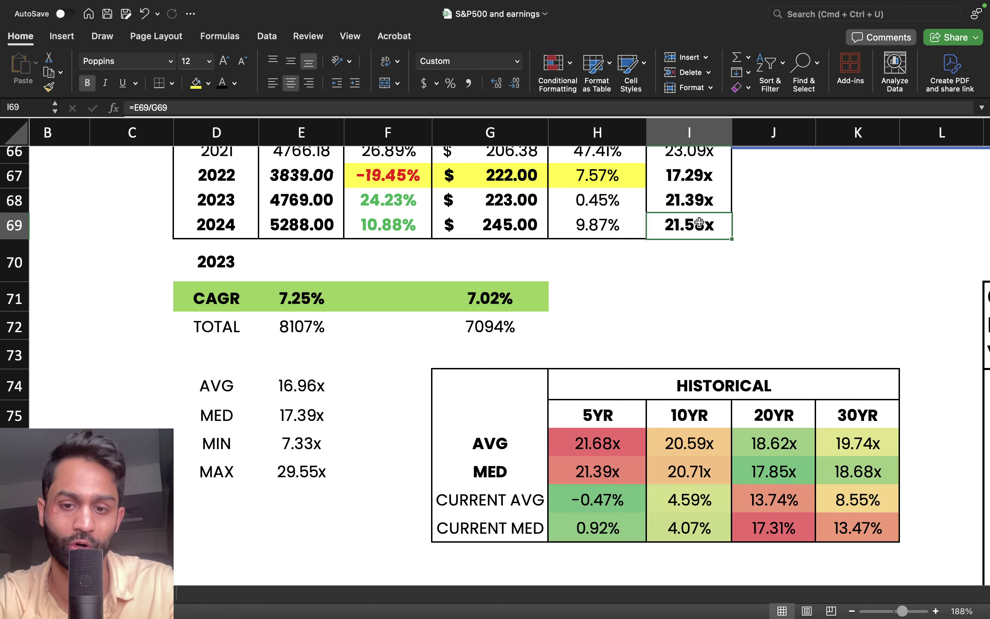
- Examine the CAGR row below the table and check which years the earnings and index growth formulas cover
{"action": "scroll", "coordinate": [675, 298], "scroll_direction": "down", "scroll_amount": 1}
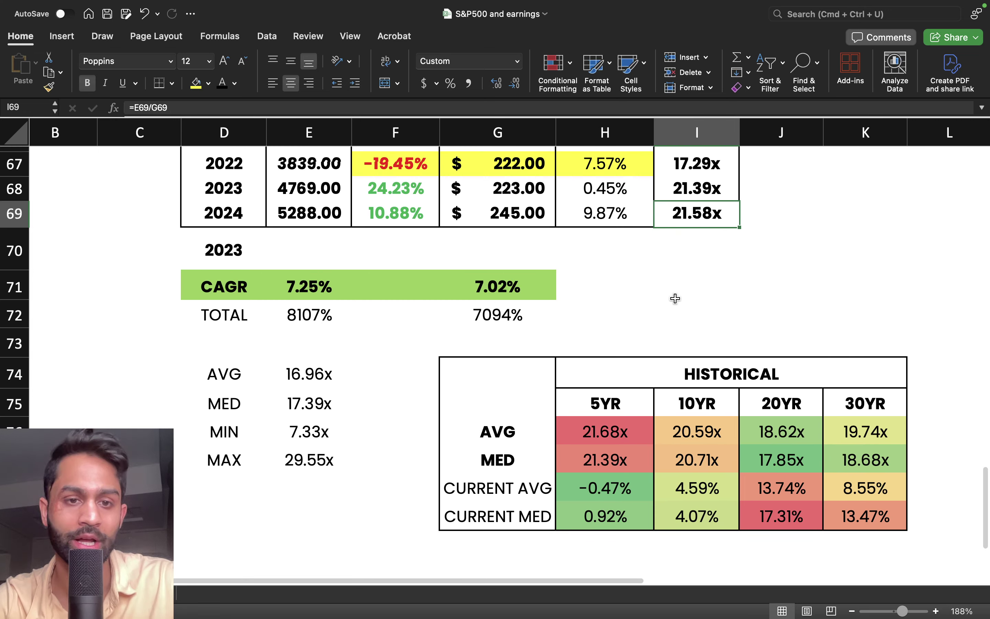
{"action": "scroll", "coordinate": [675, 299], "scroll_direction": "up", "scroll_amount": 3}
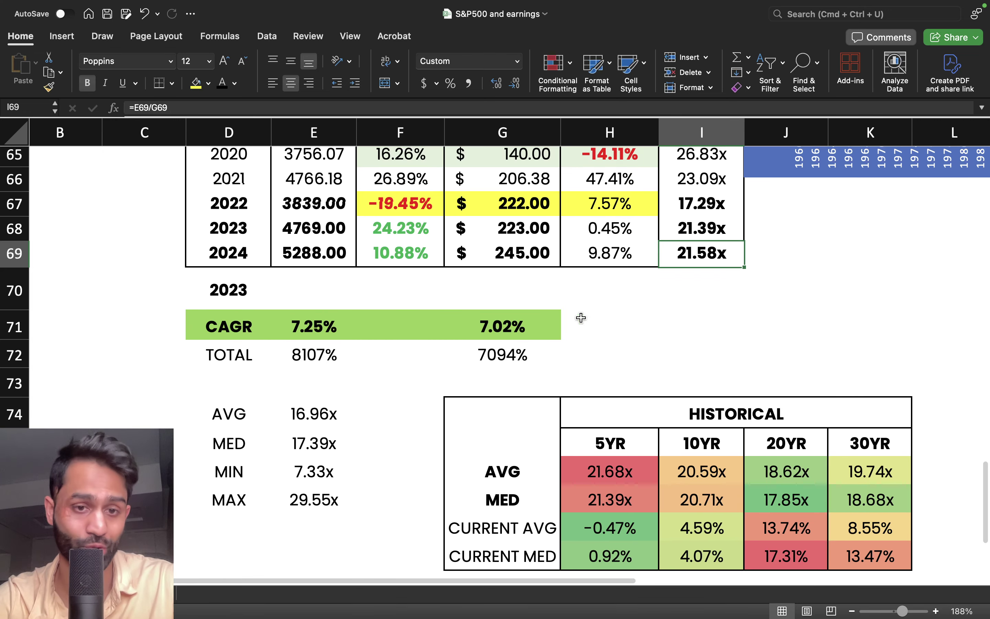
{"action": "left_click_drag", "start_coordinate": [250, 325], "coordinate": [542, 331]}
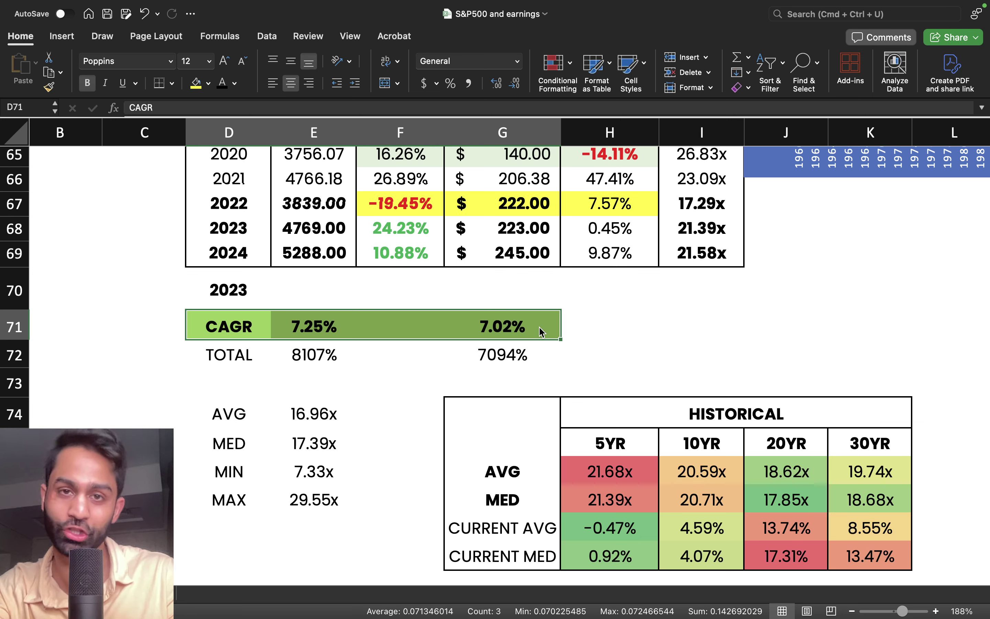
{"action": "left_click", "coordinate": [542, 332]}
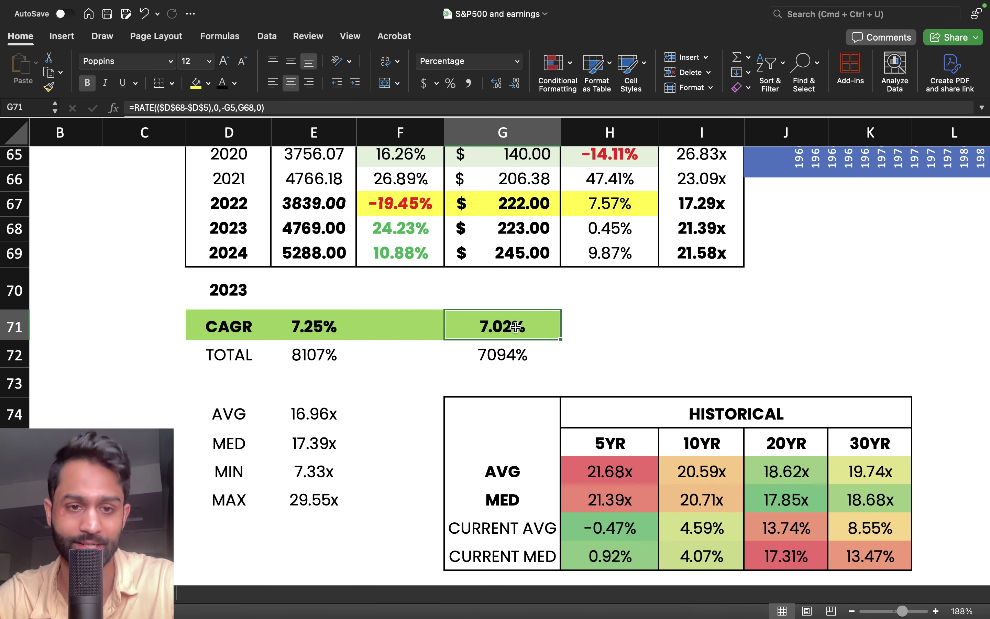
{"action": "left_click", "coordinate": [188, 330], "text": "shift"}
{"action": "left_click", "coordinate": [495, 329]}
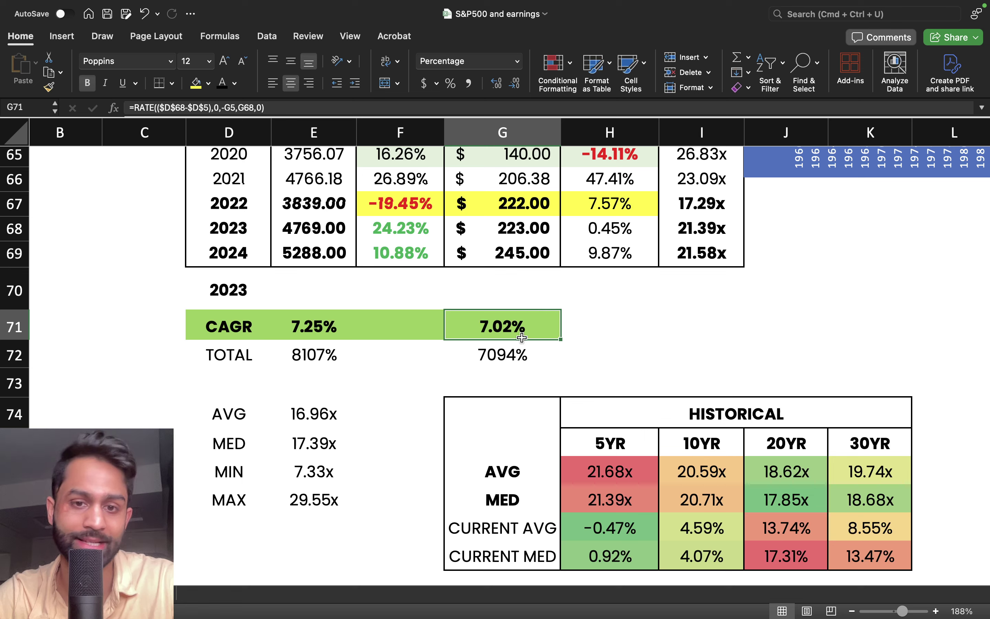
{"action": "double_click", "coordinate": [529, 327]}
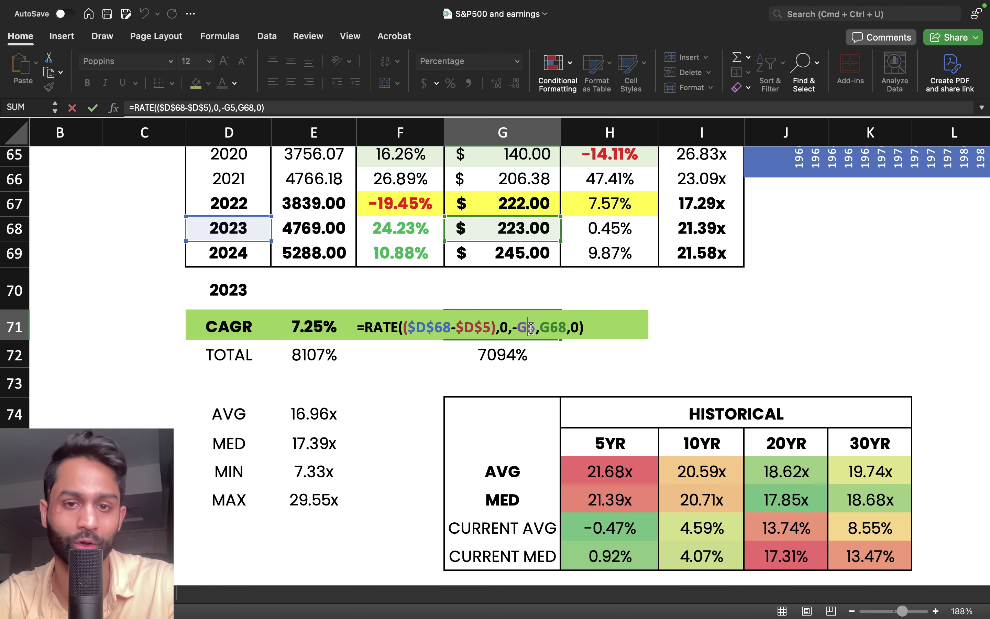
{"action": "key", "text": "Return"}
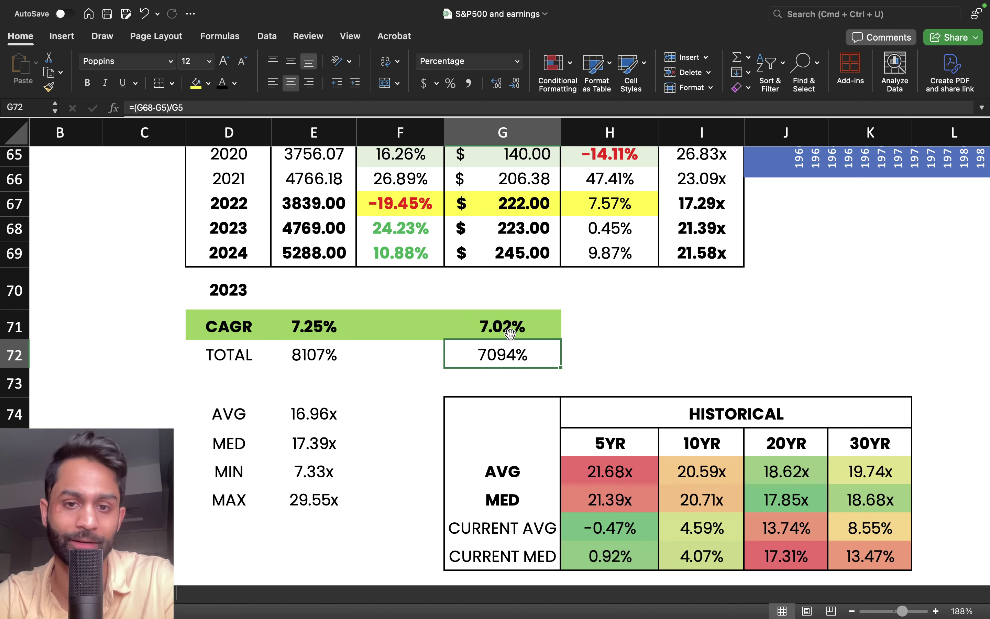
{"action": "left_click", "coordinate": [536, 331]}
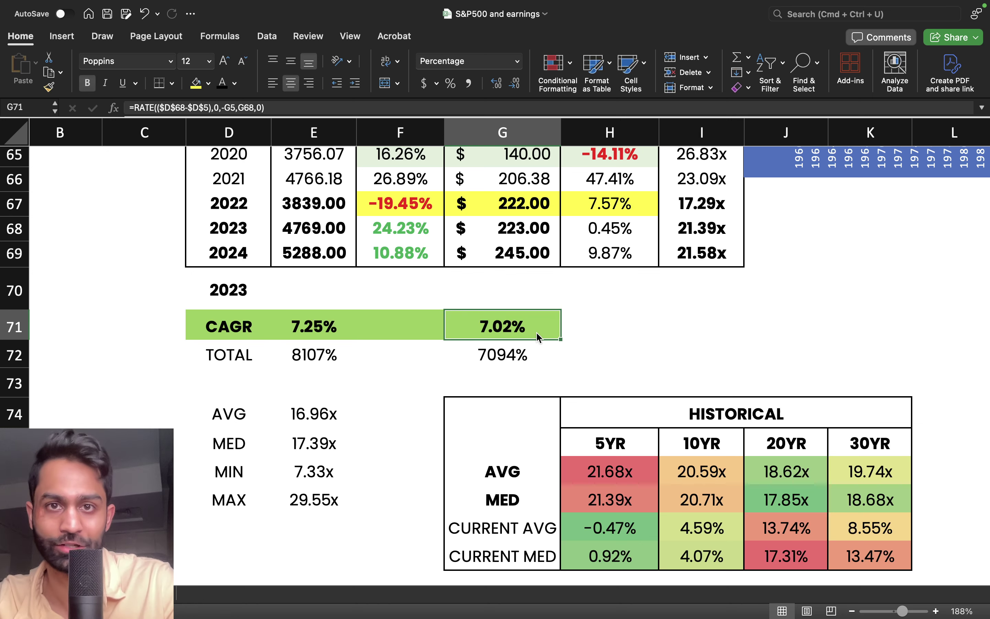
{"action": "left_click", "coordinate": [310, 323]}
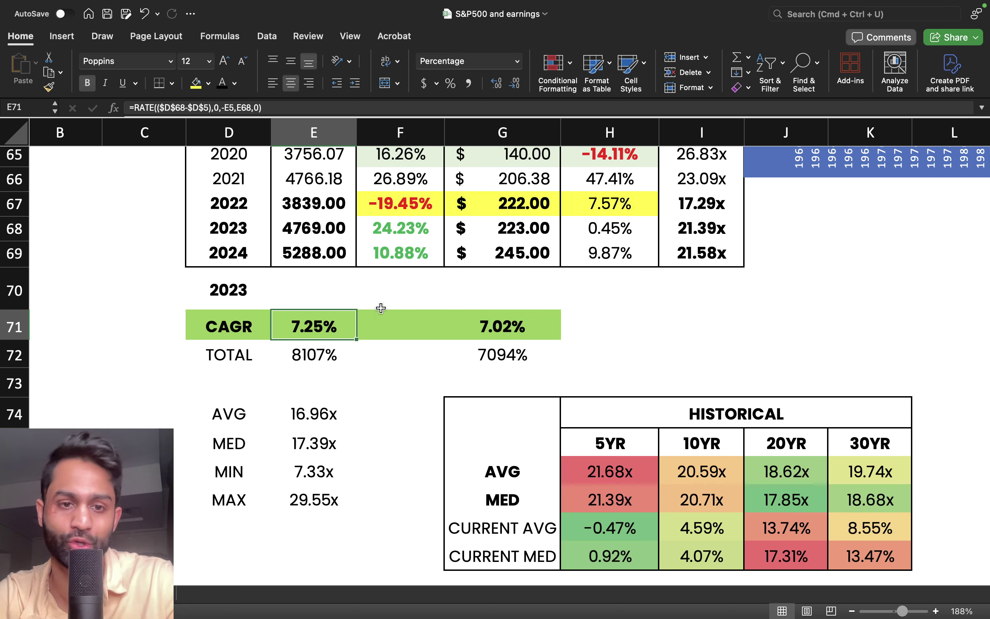
- Extend the S&P 500 CAGR in E71 through 2024 with the formula =RATE(($D$69-$D$5),0,-E5,E69,0)
{"action": "double_click", "coordinate": [334, 331]}
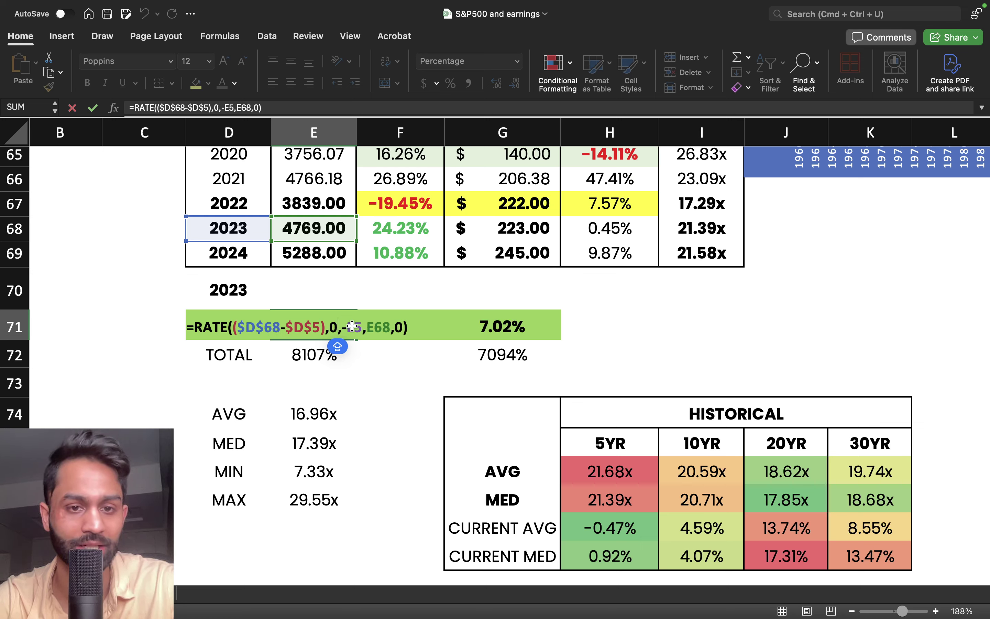
{"action": "left_click", "coordinate": [384, 329]}
{"action": "key", "text": "Delete"}
{"action": "type", "text": "9"}
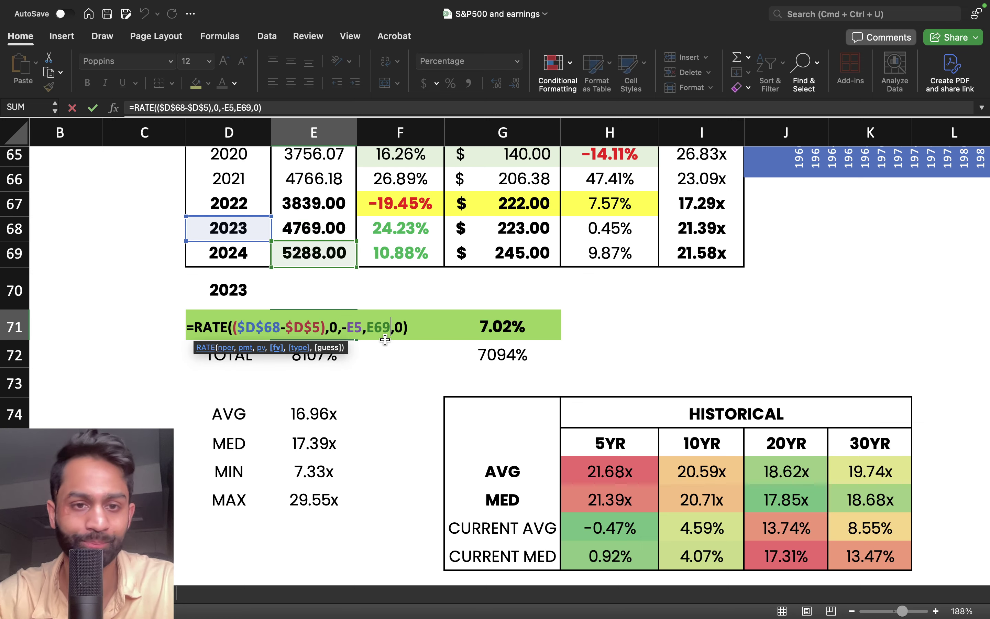
{"action": "left_click", "coordinate": [280, 327]}
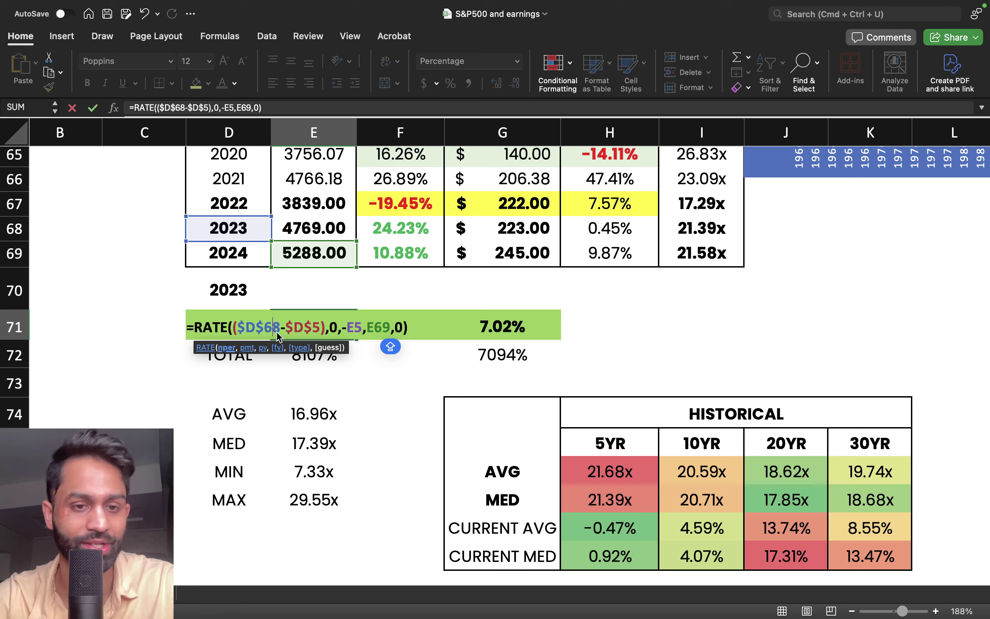
{"action": "key", "text": "BackSpace"}
{"action": "type", "text": "9"}
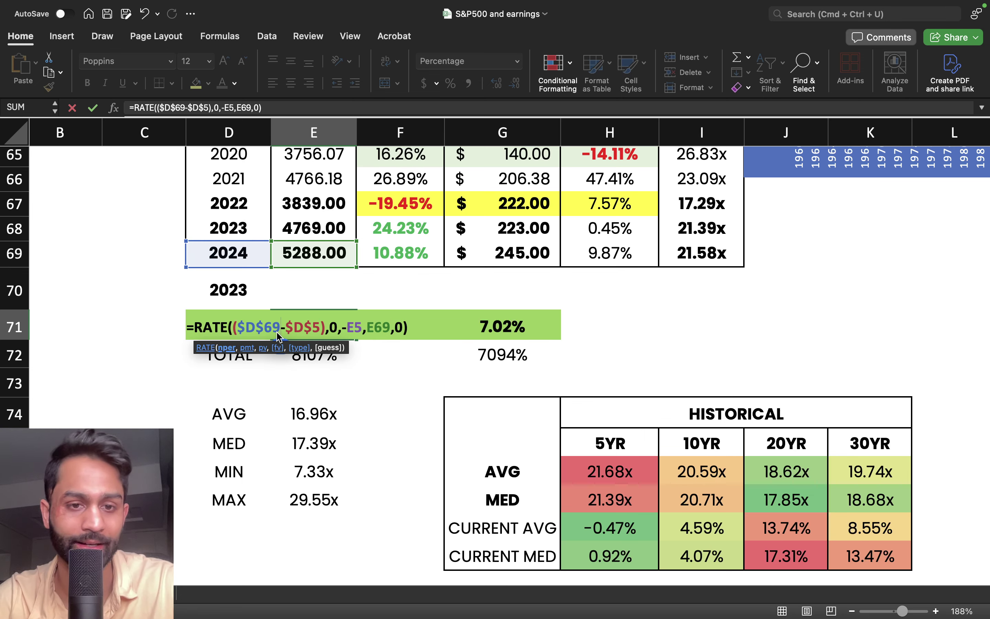
{"action": "key", "text": "Return"}
{"action": "left_click", "coordinate": [347, 325]}
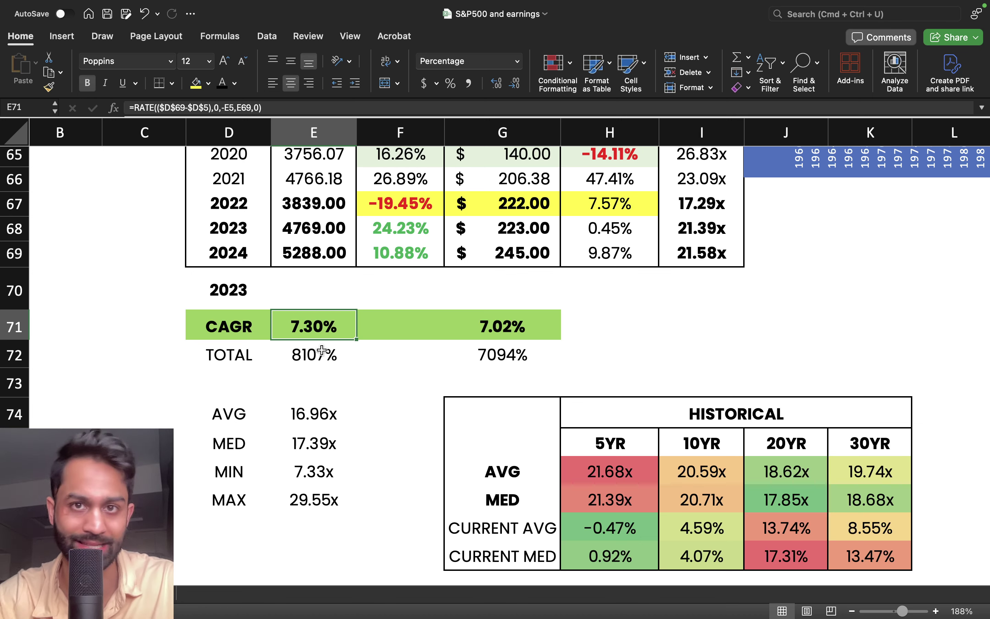
- Extend the earnings CAGR in G71 through 2024 with the formula =RATE(($D$69-$D$5),0,-G5,G69,0)
{"action": "double_click", "coordinate": [515, 329]}
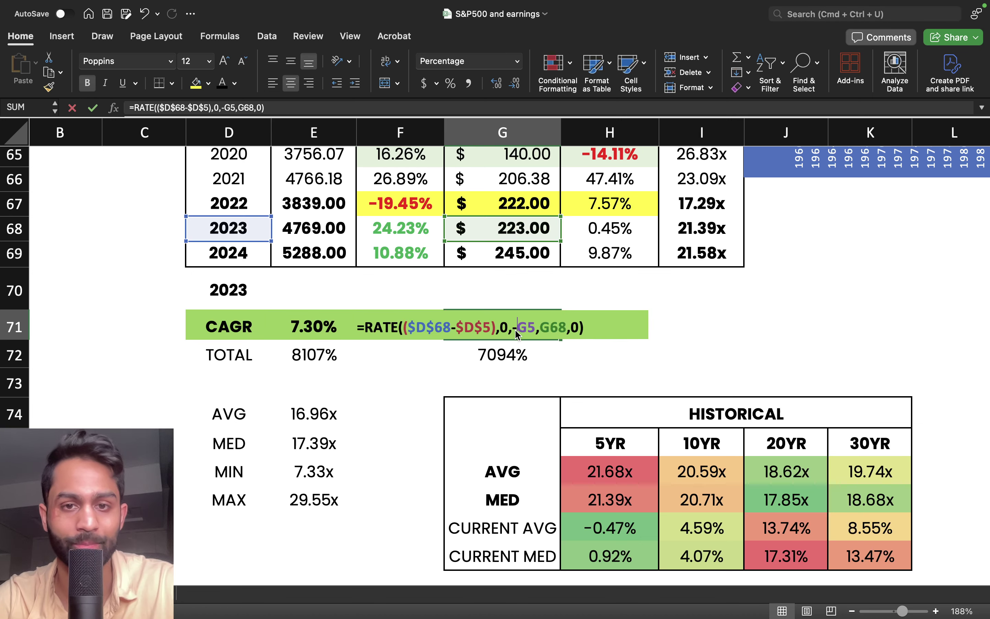
{"action": "left_click", "coordinate": [567, 329]}
{"action": "key", "text": "BackSpace"}
{"action": "type", "text": "9"}
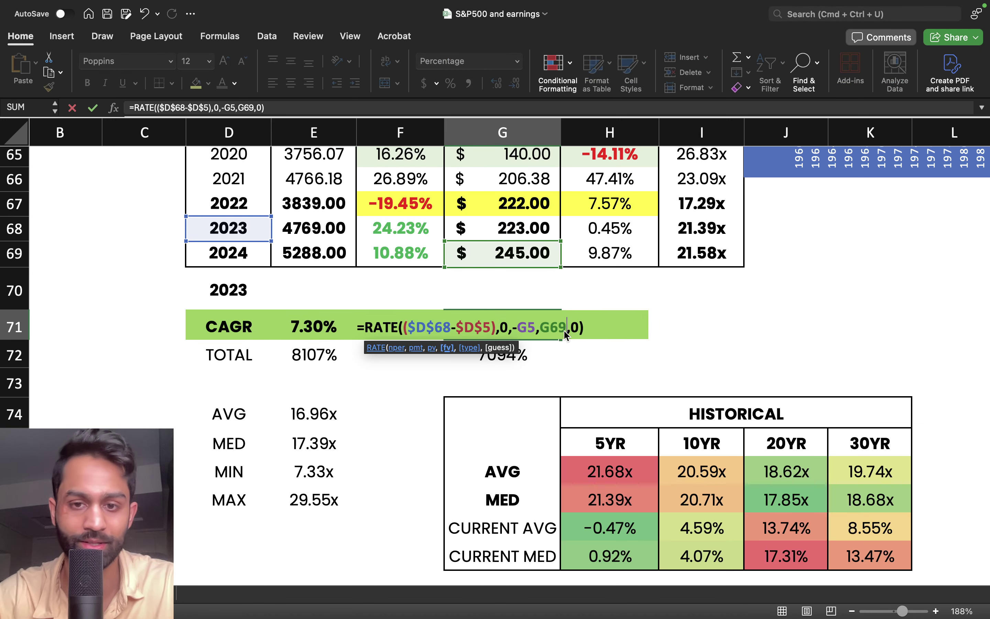
{"action": "left_click", "coordinate": [451, 327]}
{"action": "key", "text": "BackSpace"}
{"action": "type", "text": "9"}
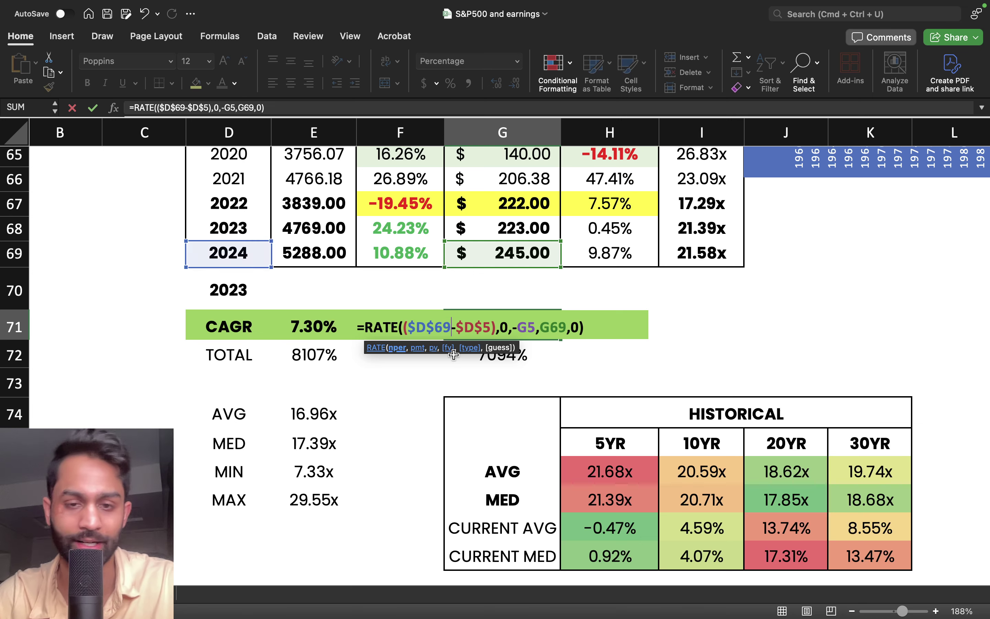
{"action": "key", "text": "Return"}
{"action": "left_click", "coordinate": [504, 330]}
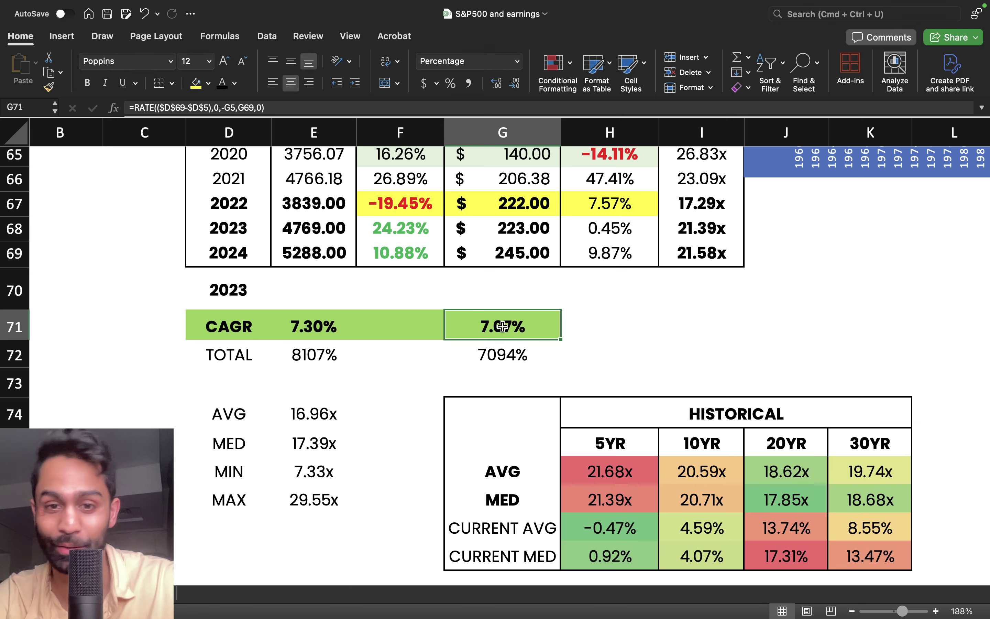
- Compare the updated index CAGR with the updated earnings CAGR in row 71
{"action": "left_click_drag", "start_coordinate": [323, 321], "coordinate": [504, 328]}
{"action": "left_click", "coordinate": [504, 329]}
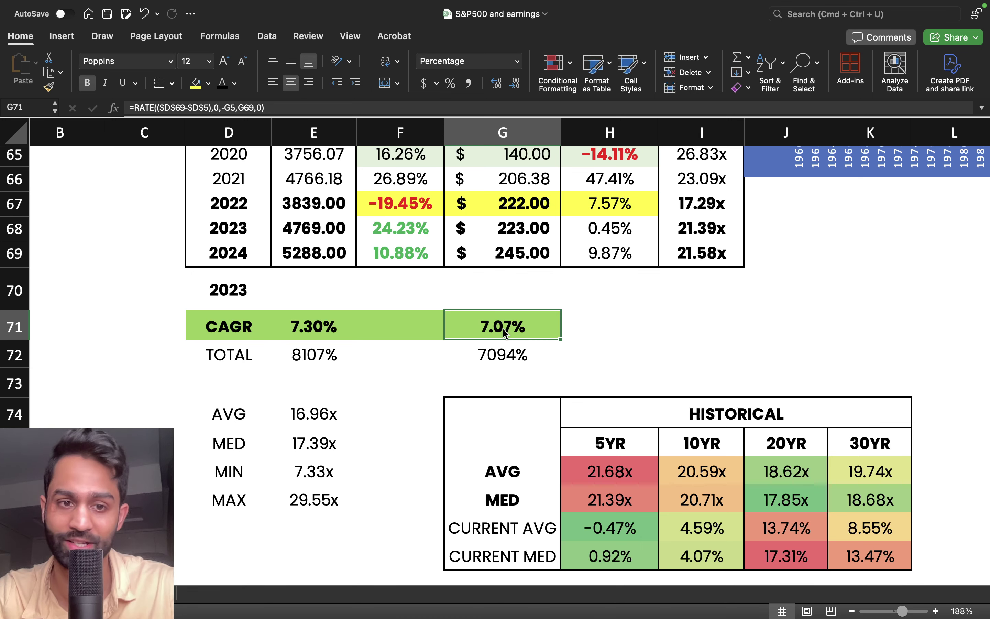
{"action": "left_click", "coordinate": [315, 333]}
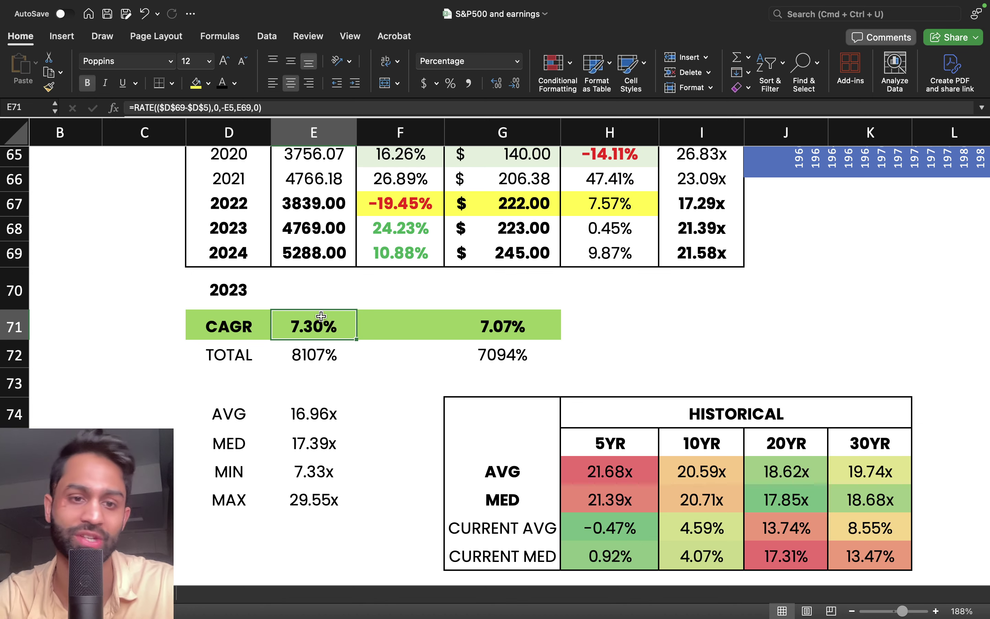
{"action": "left_click_drag", "start_coordinate": [320, 316], "coordinate": [527, 331]}
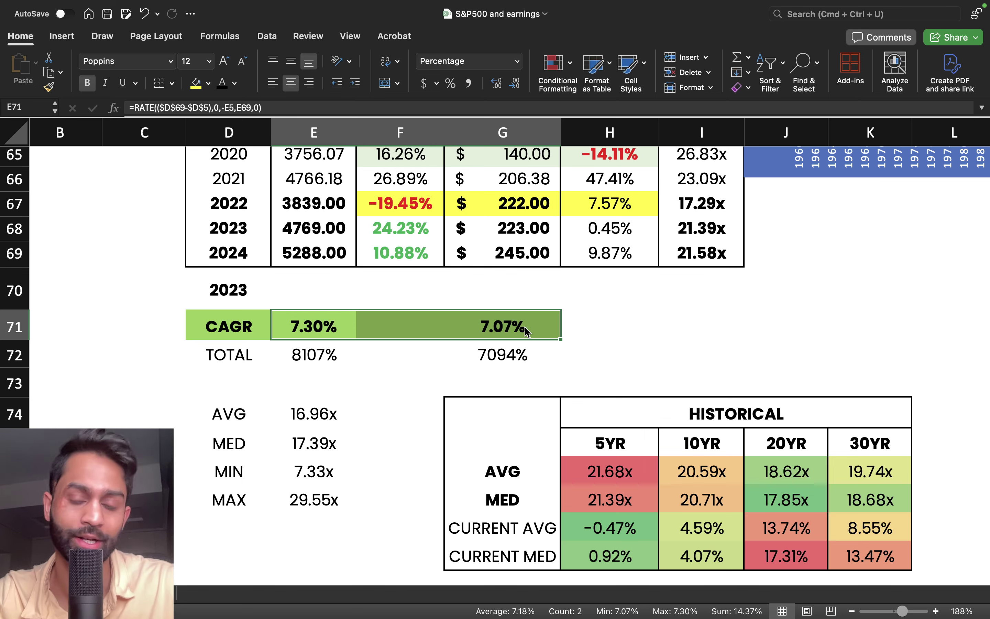
{"action": "left_click_drag", "start_coordinate": [526, 331], "coordinate": [250, 333]}
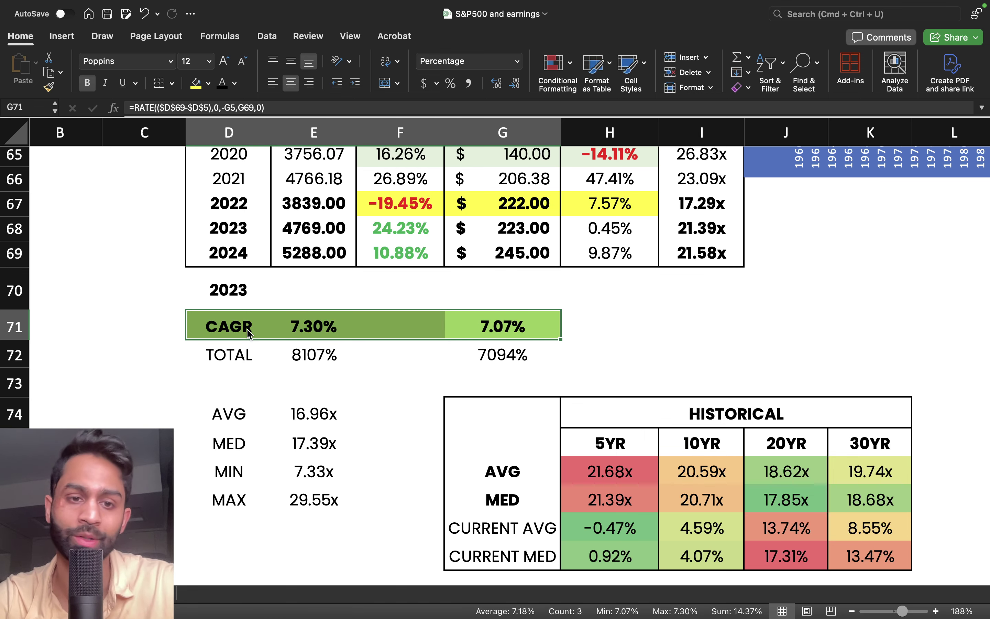
- Examine the average, median, minimum and maximum P/E ratios listed below the CAGR and total rows
{"action": "scroll", "coordinate": [325, 430], "scroll_direction": "down", "scroll_amount": 4}
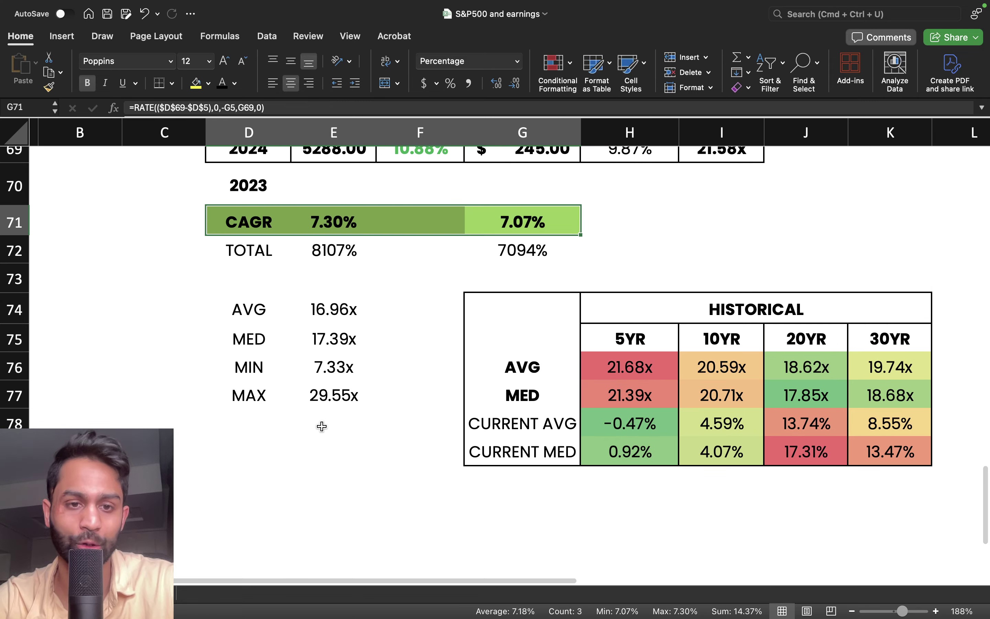
{"action": "left_click_drag", "start_coordinate": [273, 315], "coordinate": [329, 399]}
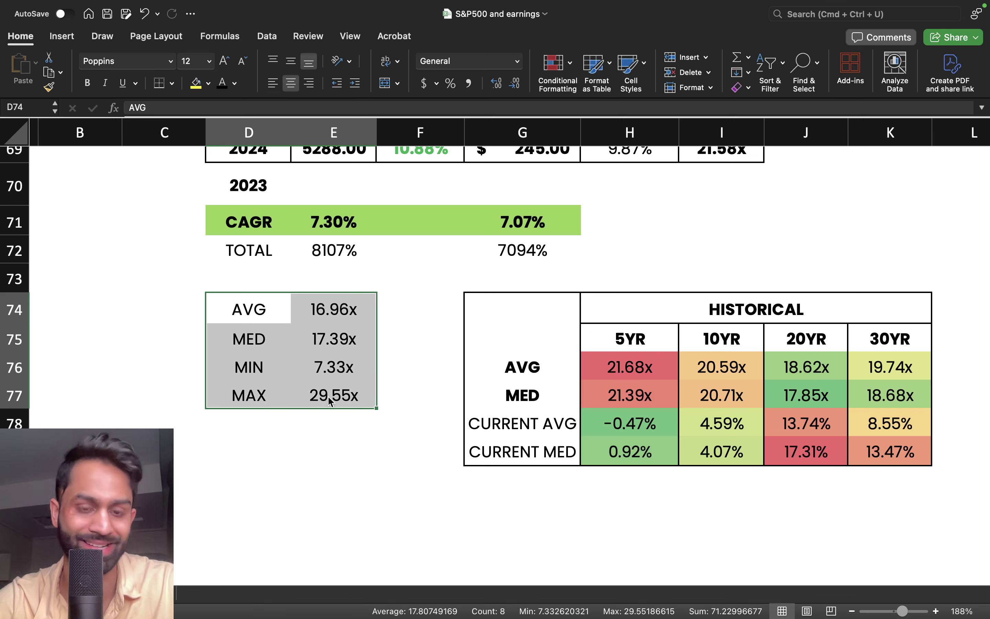
{"action": "left_click", "coordinate": [329, 399]}
{"action": "left_click_drag", "start_coordinate": [278, 312], "coordinate": [327, 311]}
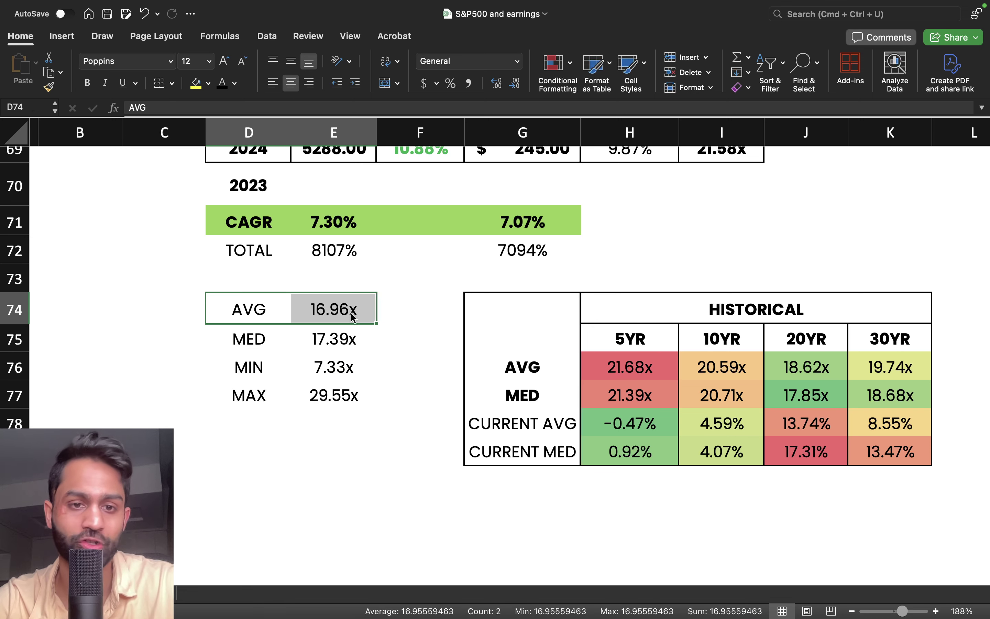
{"action": "left_click", "coordinate": [351, 311]}
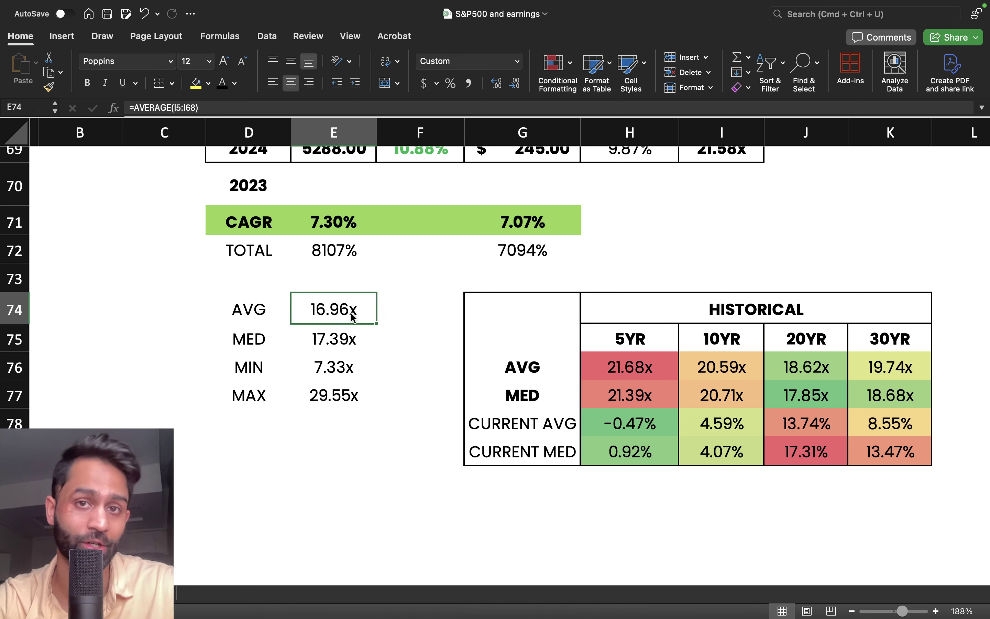
{"action": "left_click_drag", "start_coordinate": [261, 340], "coordinate": [320, 343]}
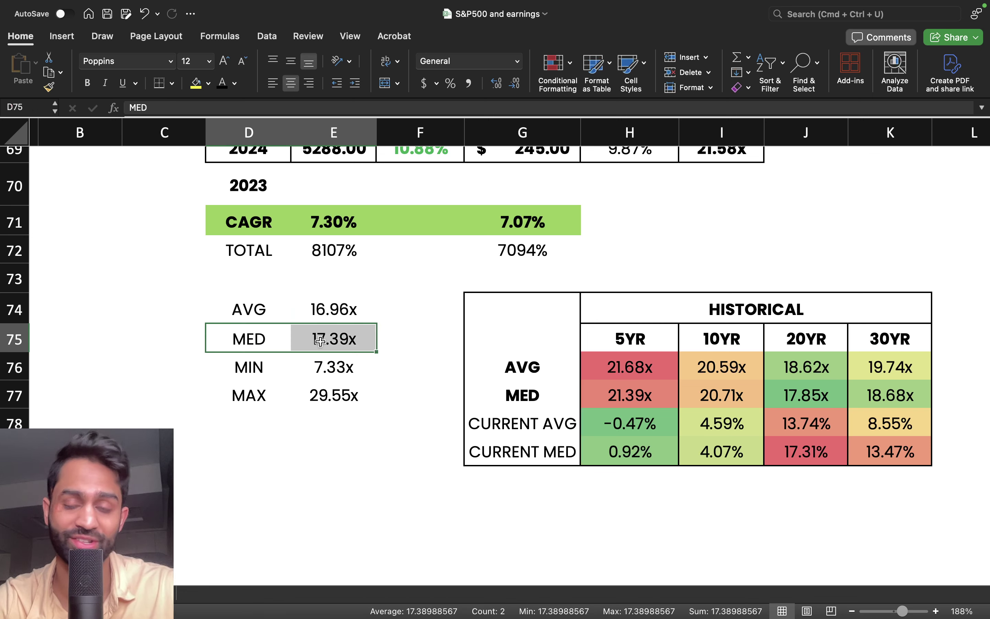
{"action": "left_click", "coordinate": [274, 311]}
{"action": "left_click_drag", "start_coordinate": [270, 315], "coordinate": [354, 371]}
{"action": "left_click", "coordinate": [332, 338]}
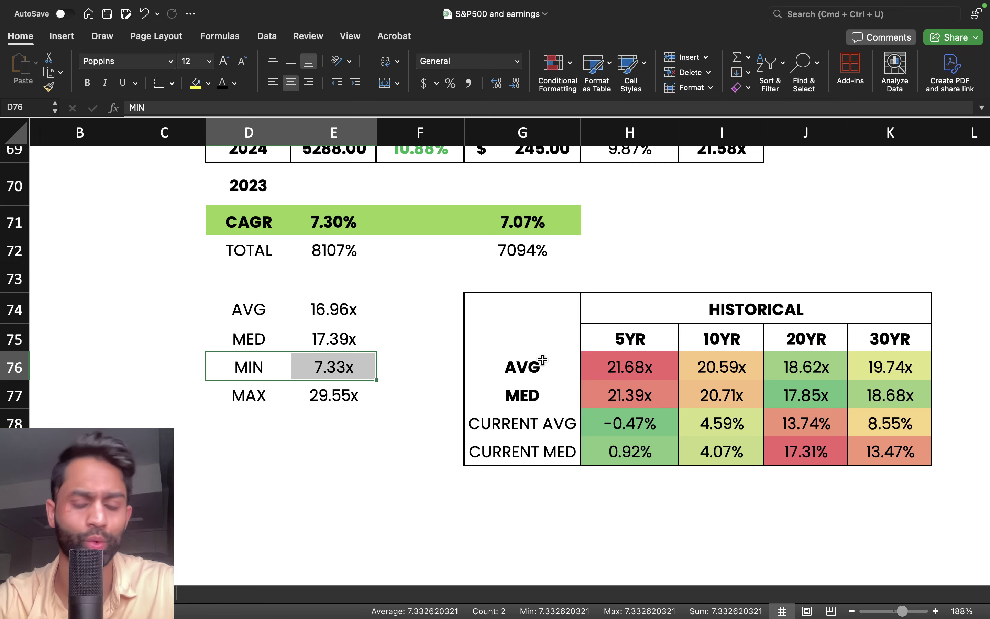
- Examine the 1974 row, comparing its P/E ratio with that year's index return and earnings growth
{"action": "scroll", "coordinate": [542, 359], "scroll_direction": "up", "scroll_amount": 15}
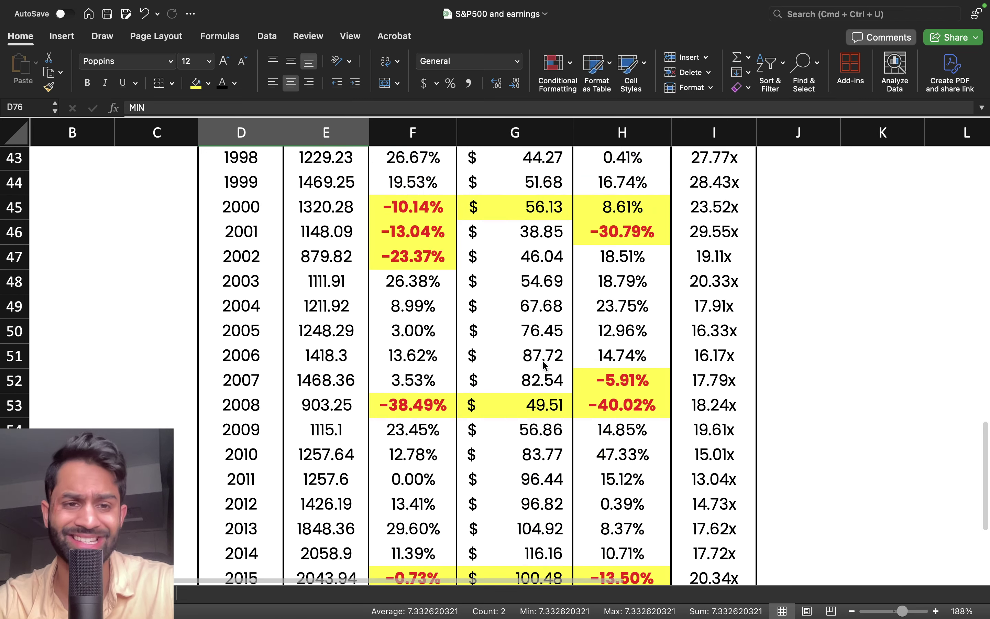
{"action": "scroll", "coordinate": [543, 366], "scroll_direction": "up", "scroll_amount": 10}
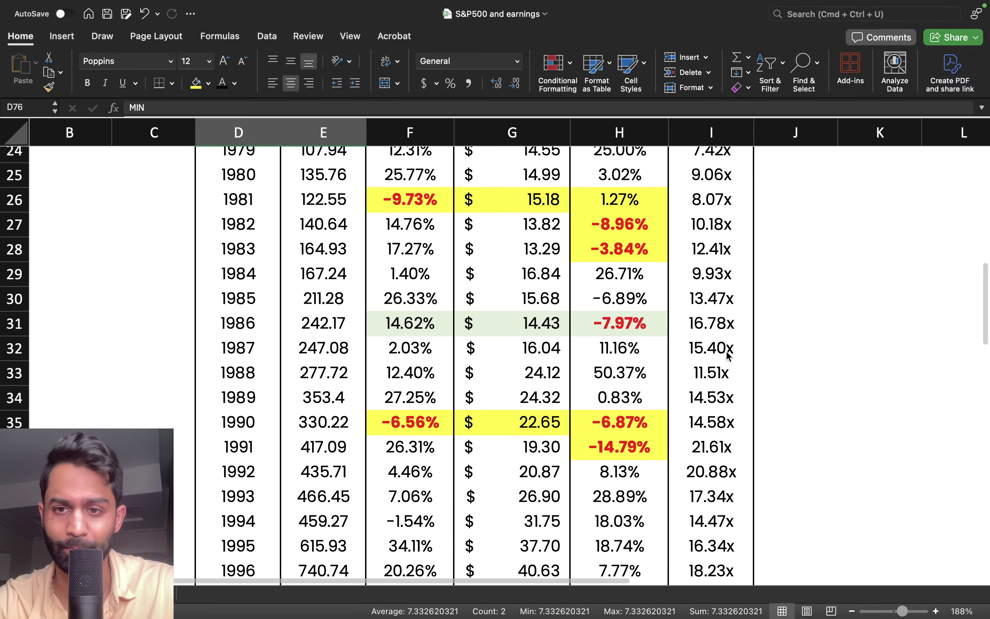
{"action": "scroll", "coordinate": [727, 356], "scroll_direction": "up", "scroll_amount": 8}
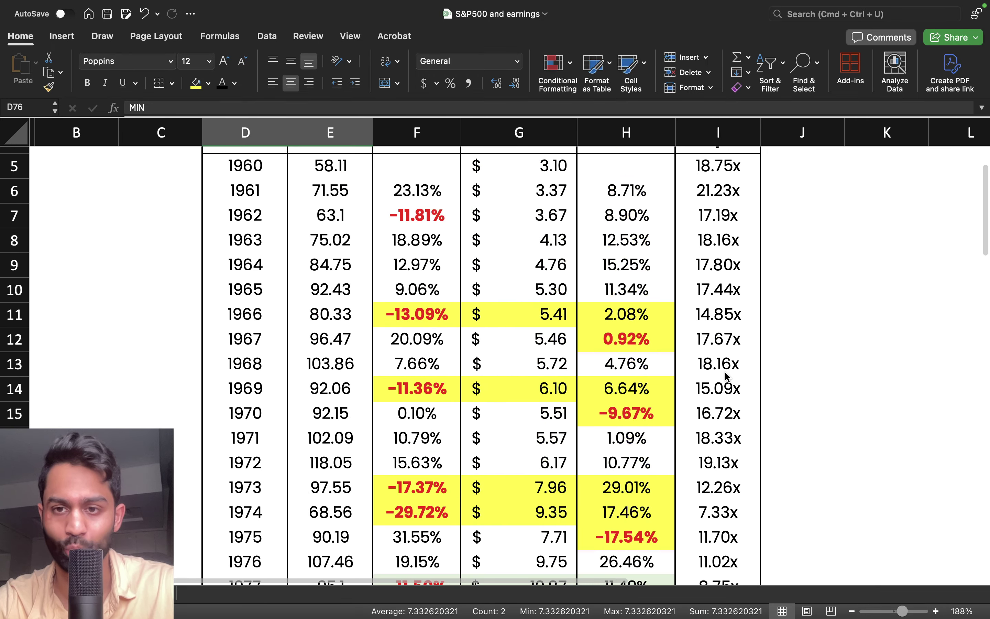
{"action": "scroll", "coordinate": [727, 376], "scroll_direction": "down", "scroll_amount": 8}
{"action": "scroll", "coordinate": [727, 311], "scroll_direction": "up", "scroll_amount": 3}
{"action": "left_click", "coordinate": [723, 242]}
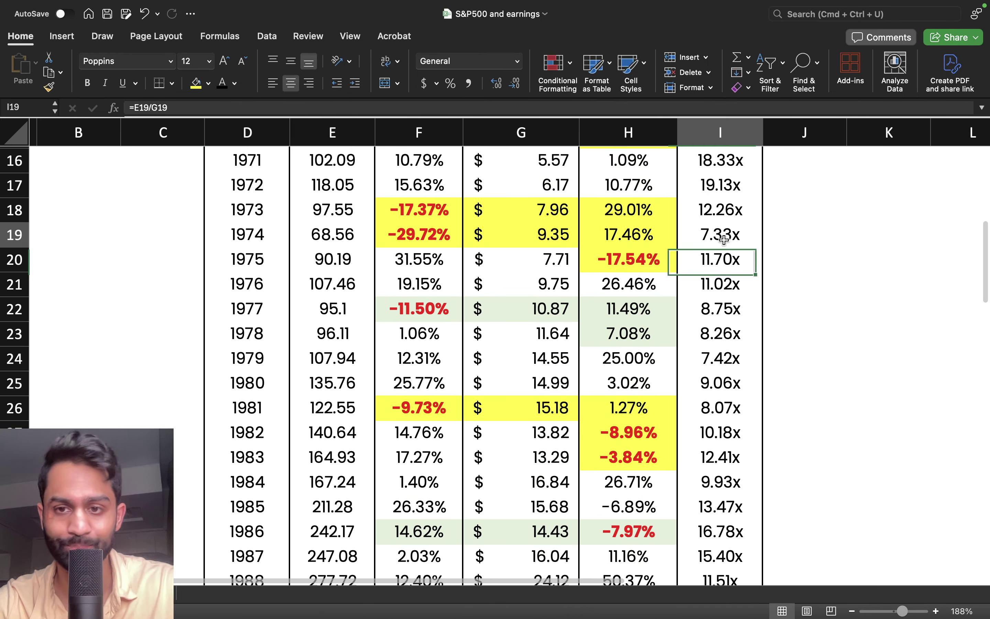
{"action": "key", "text": "ctrl+shift+Left"}
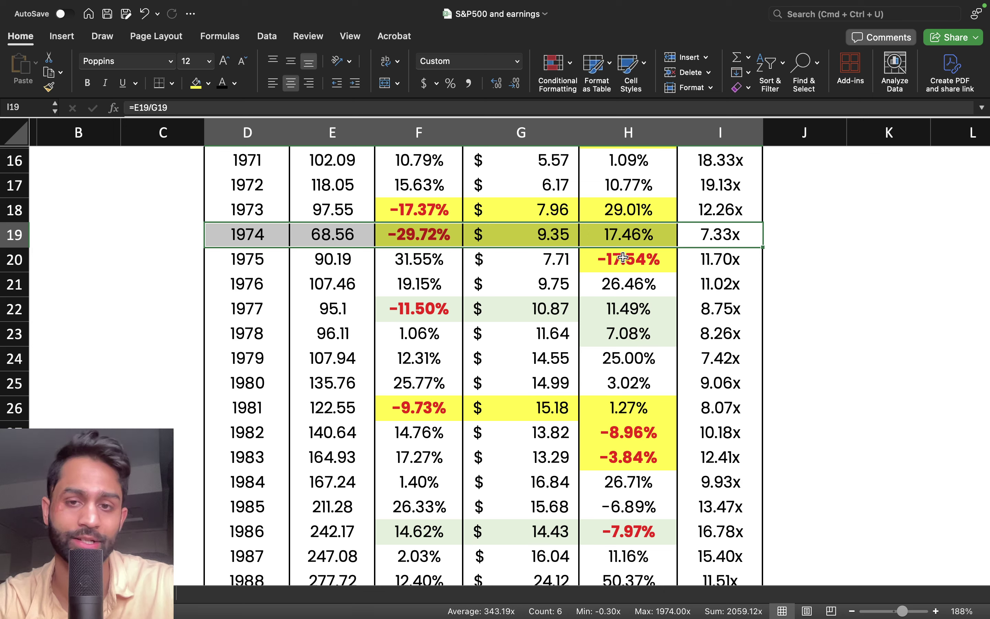
{"action": "left_click", "coordinate": [716, 232]}
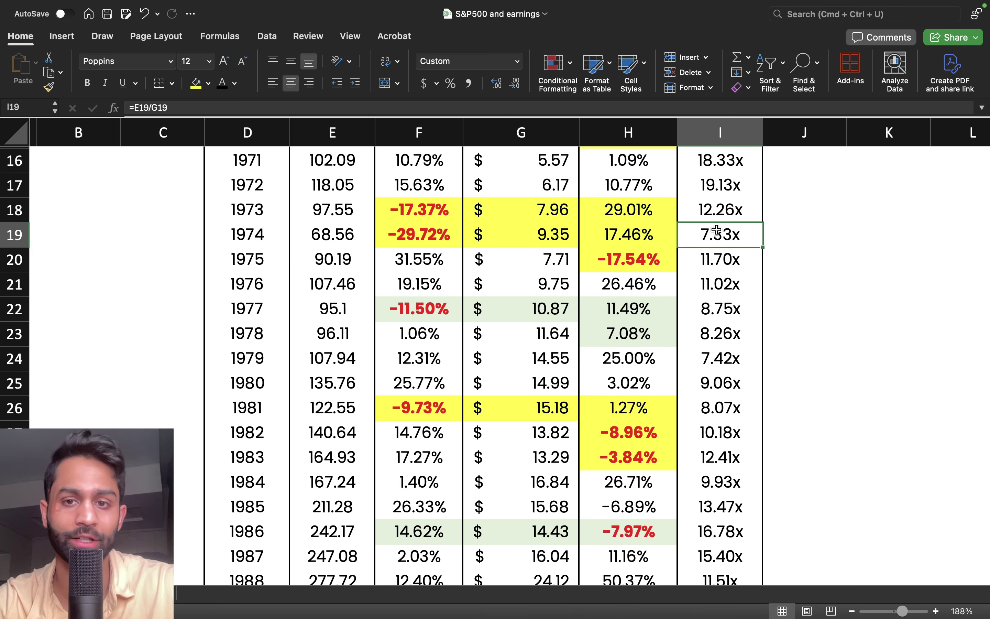
{"action": "left_click_drag", "start_coordinate": [269, 238], "coordinate": [716, 243]}
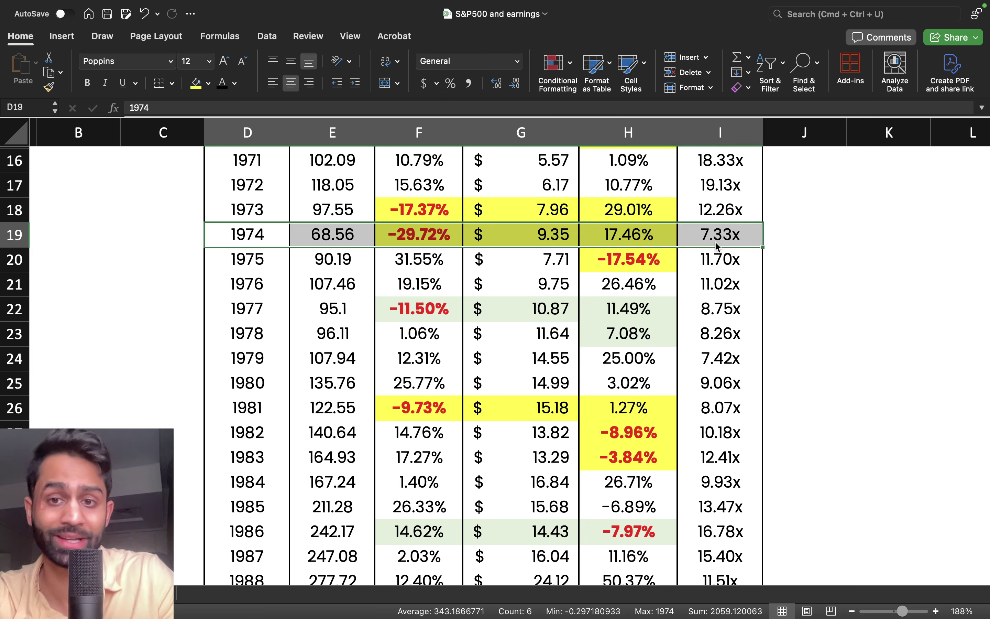
{"action": "left_click", "coordinate": [714, 241]}
{"action": "left_click", "coordinate": [440, 239]}
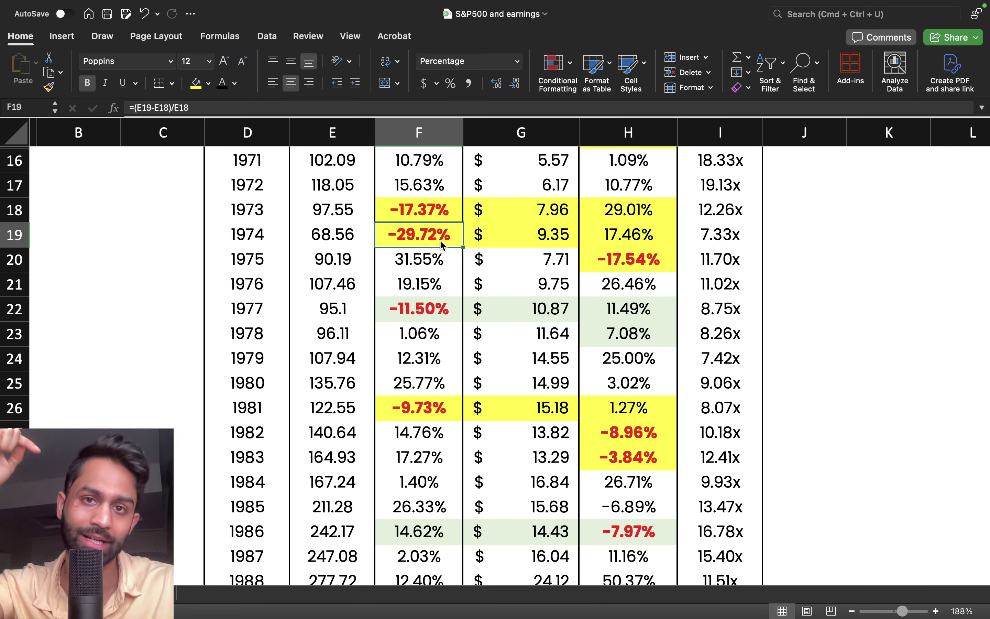
{"action": "left_click", "coordinate": [638, 237]}
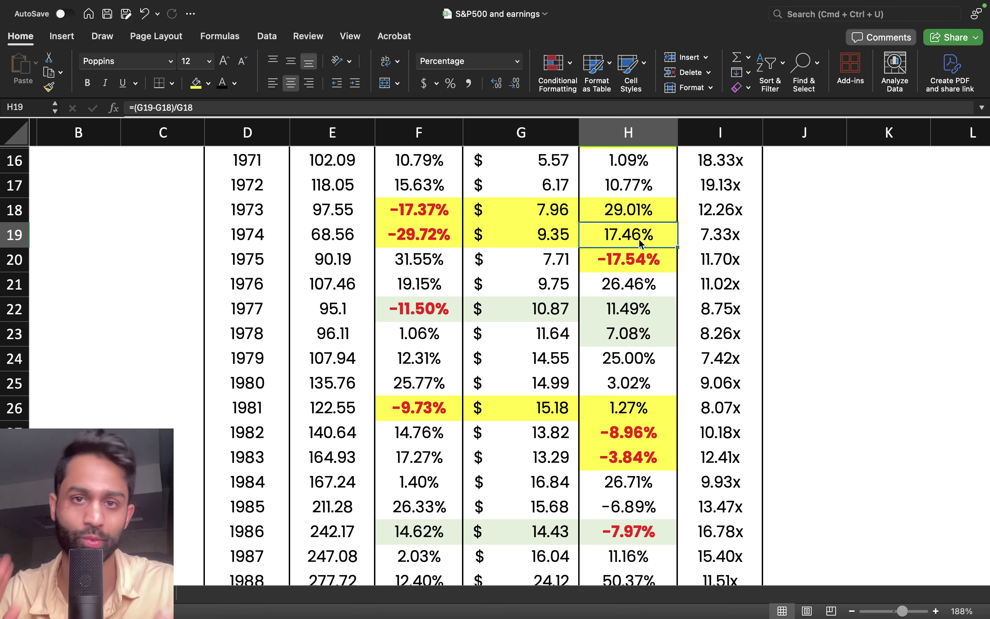
{"action": "left_click", "coordinate": [707, 237]}
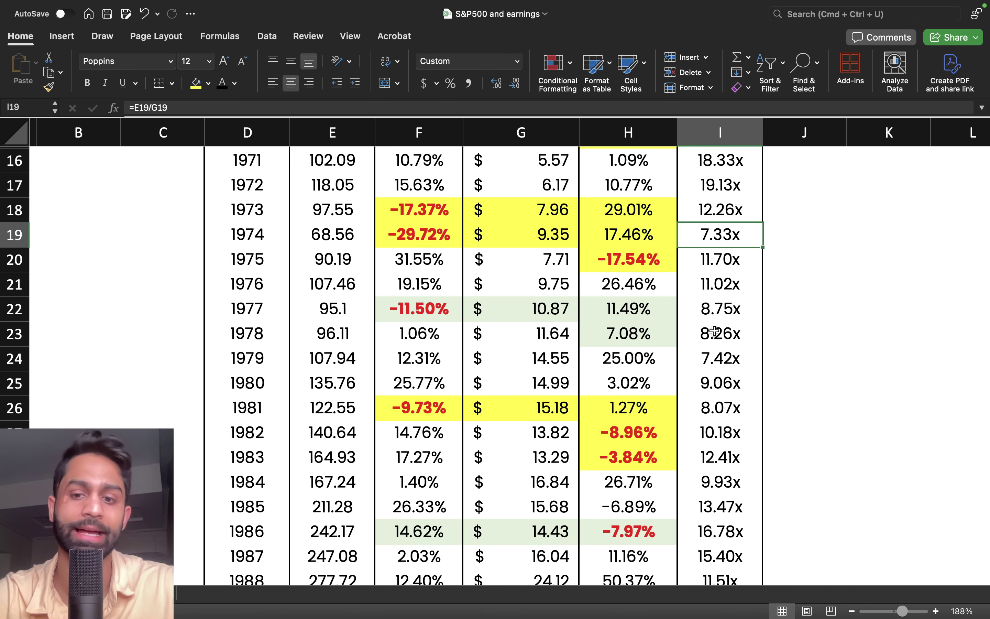
- Examine the 2001 row, comparing its P/E ratio with that year's index return and earnings growth
{"action": "scroll", "coordinate": [714, 331], "scroll_direction": "down", "scroll_amount": 8}
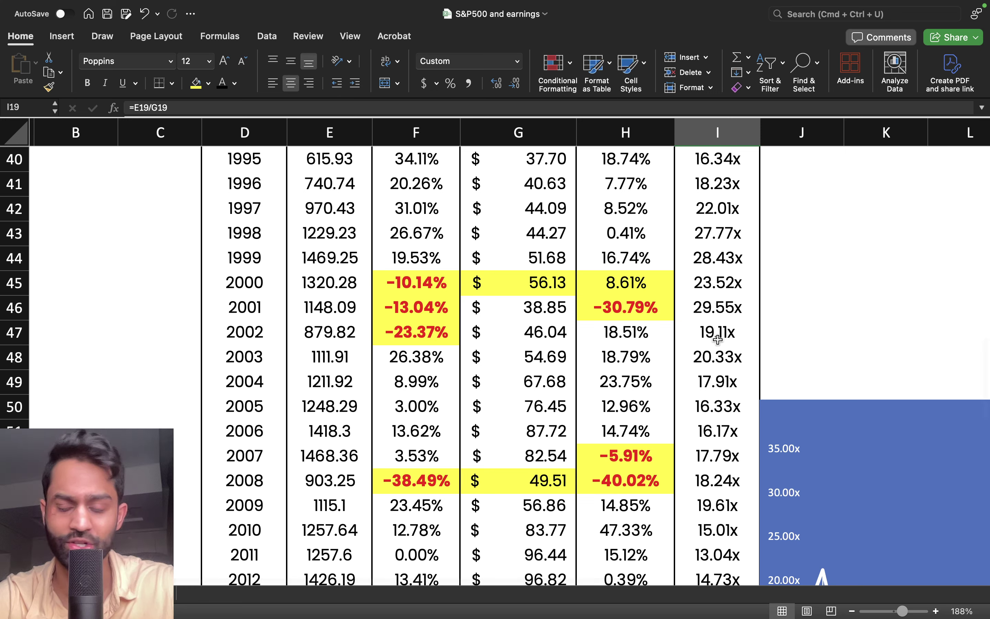
{"action": "left_click", "coordinate": [719, 310]}
{"action": "left_click_drag", "start_coordinate": [719, 310], "coordinate": [245, 309]}
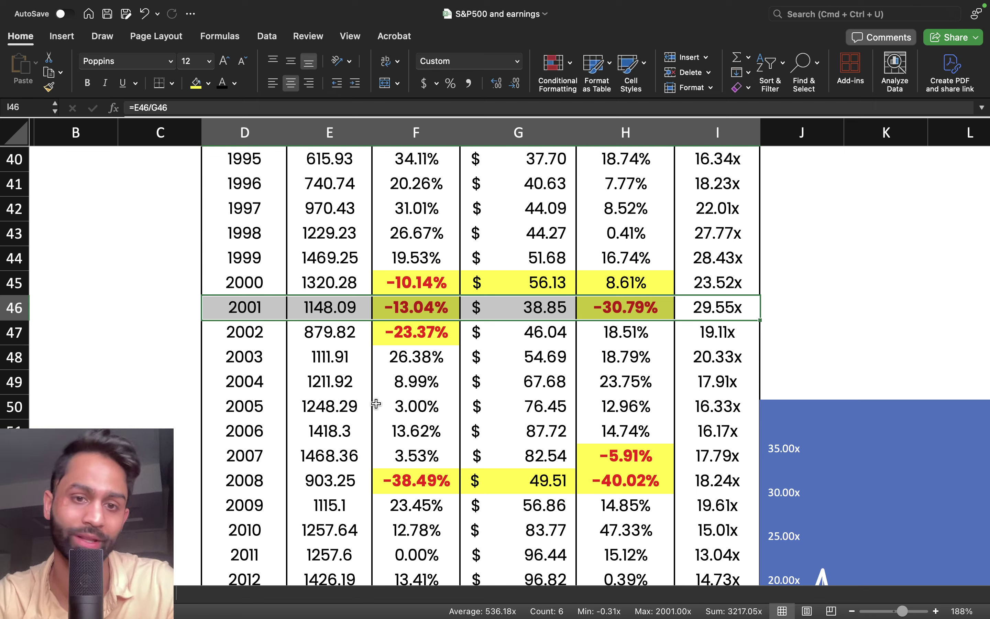
{"action": "left_click", "coordinate": [418, 308]}
{"action": "left_click_drag", "start_coordinate": [418, 307], "coordinate": [244, 307]}
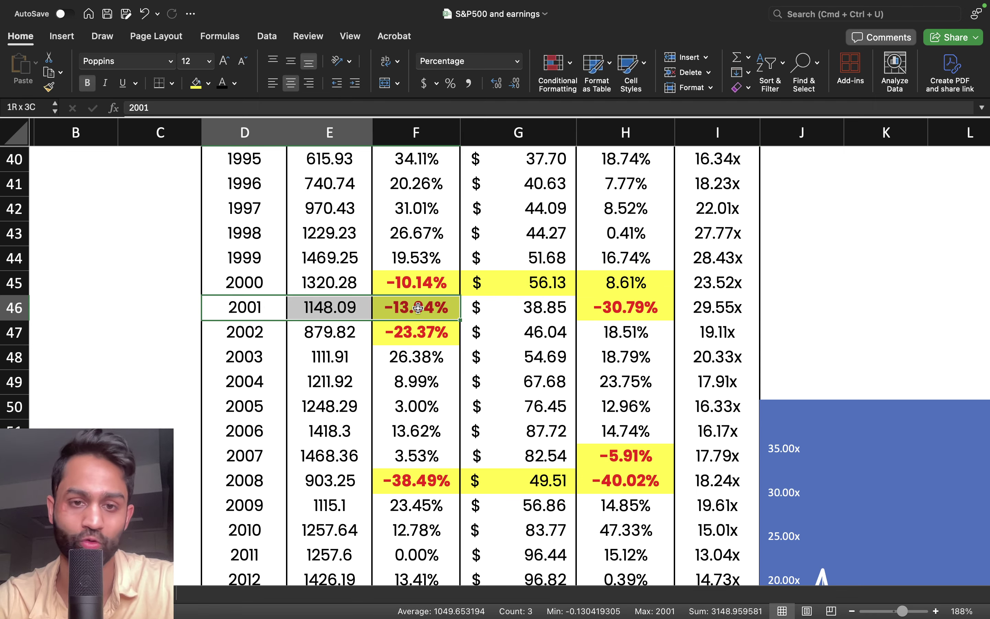
{"action": "left_click", "coordinate": [418, 307]}
{"action": "left_click", "coordinate": [639, 308]}
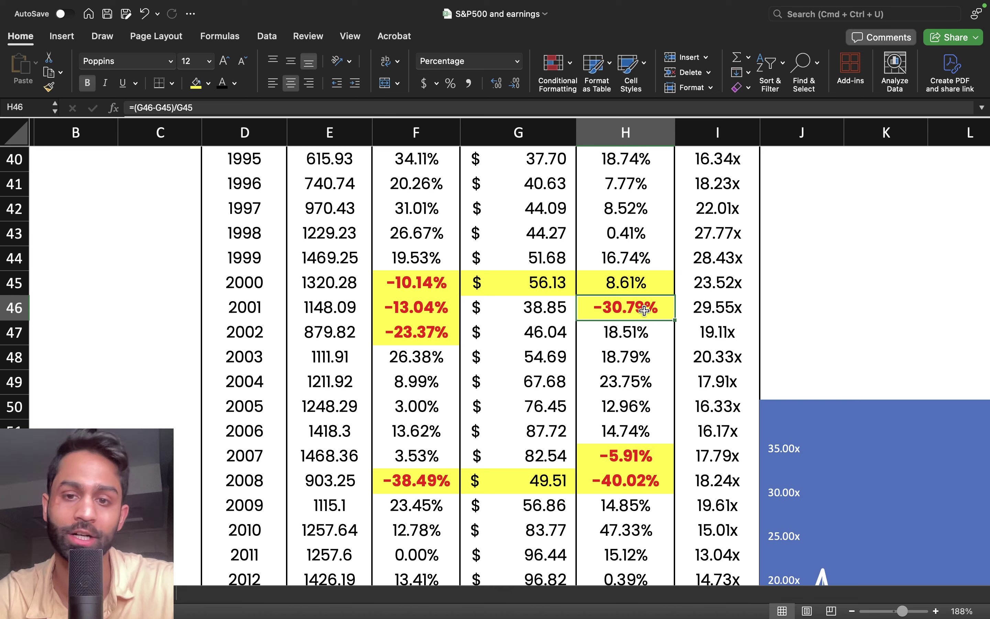
{"action": "left_click_drag", "start_coordinate": [622, 308], "coordinate": [442, 312]}
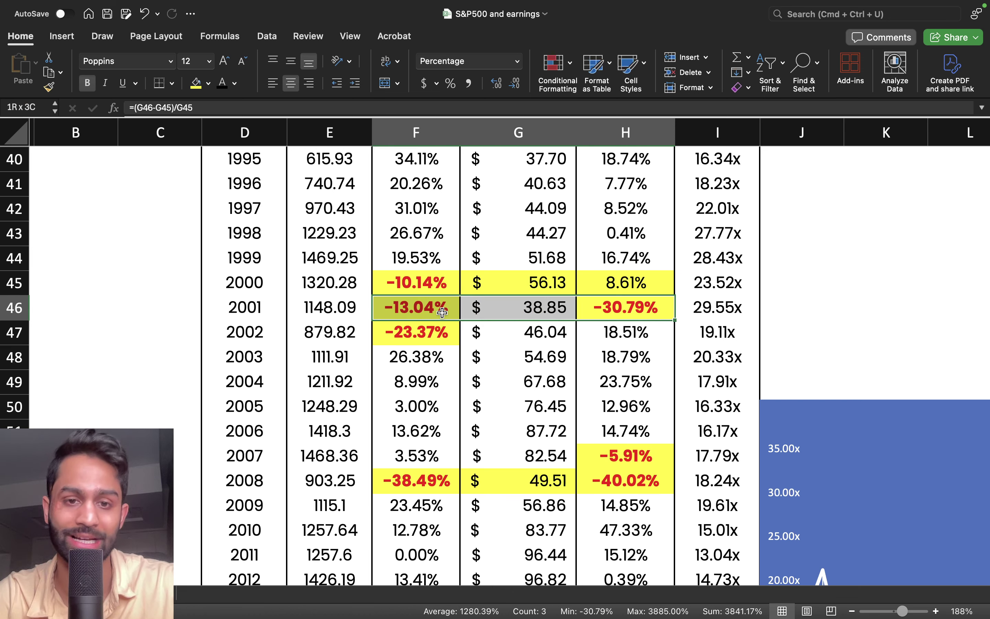
{"action": "left_click", "coordinate": [588, 313]}
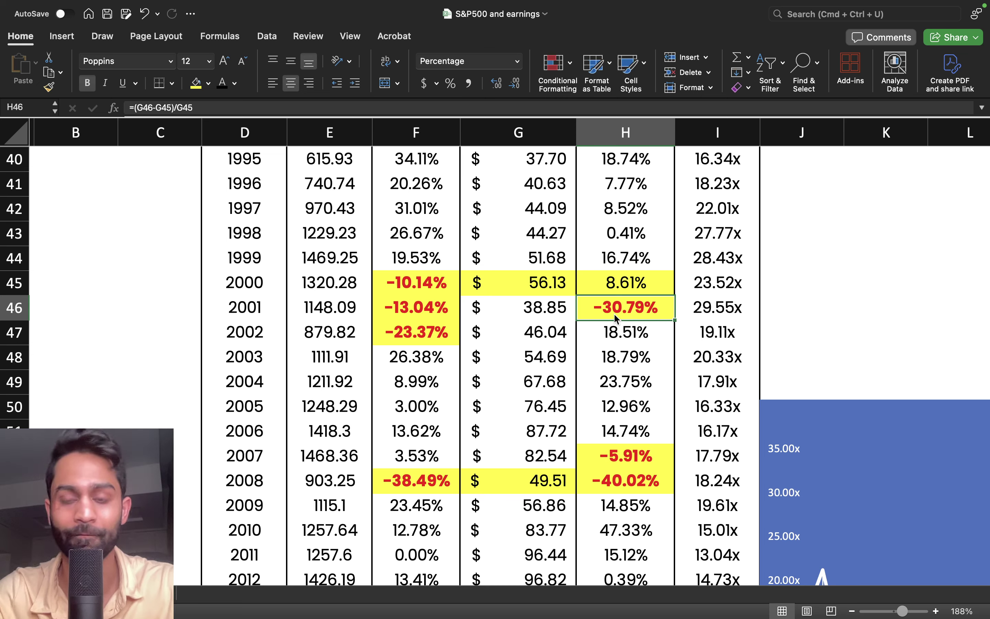
{"action": "left_click", "coordinate": [409, 316]}
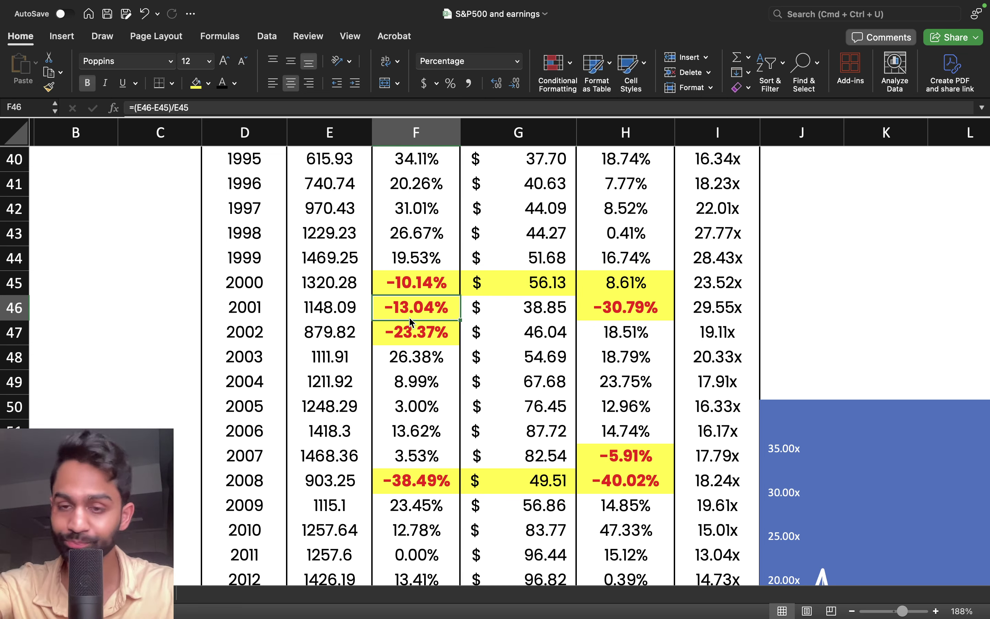
- Enter the labels PRICE in E83 and EARNINGS in E84, below the P/E statistics
{"action": "scroll", "coordinate": [446, 322], "scroll_direction": "down", "scroll_amount": 15}
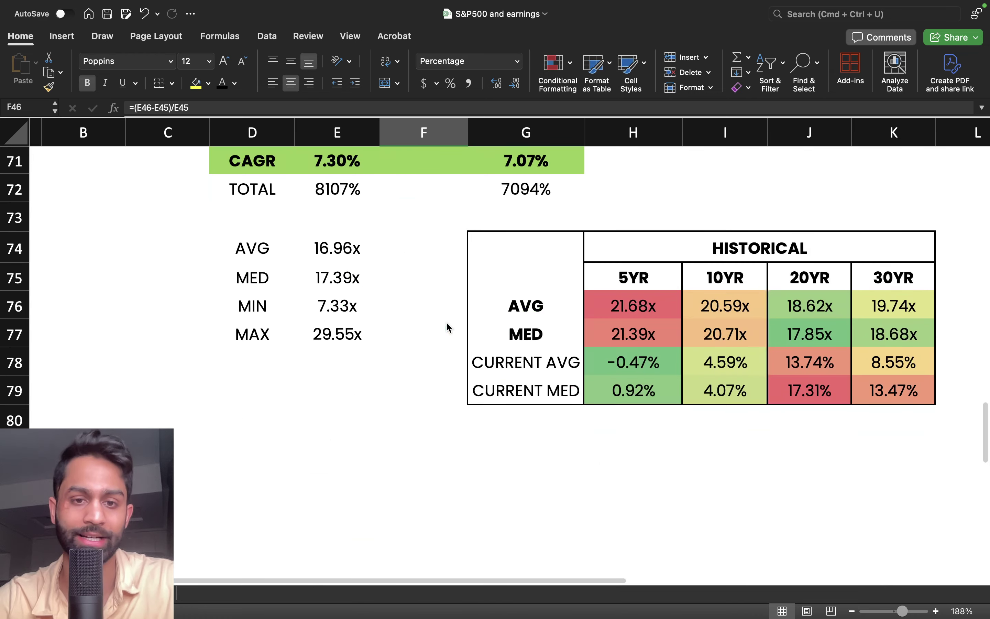
{"action": "left_click", "coordinate": [322, 324]}
{"action": "type", "text": "PRICE"}
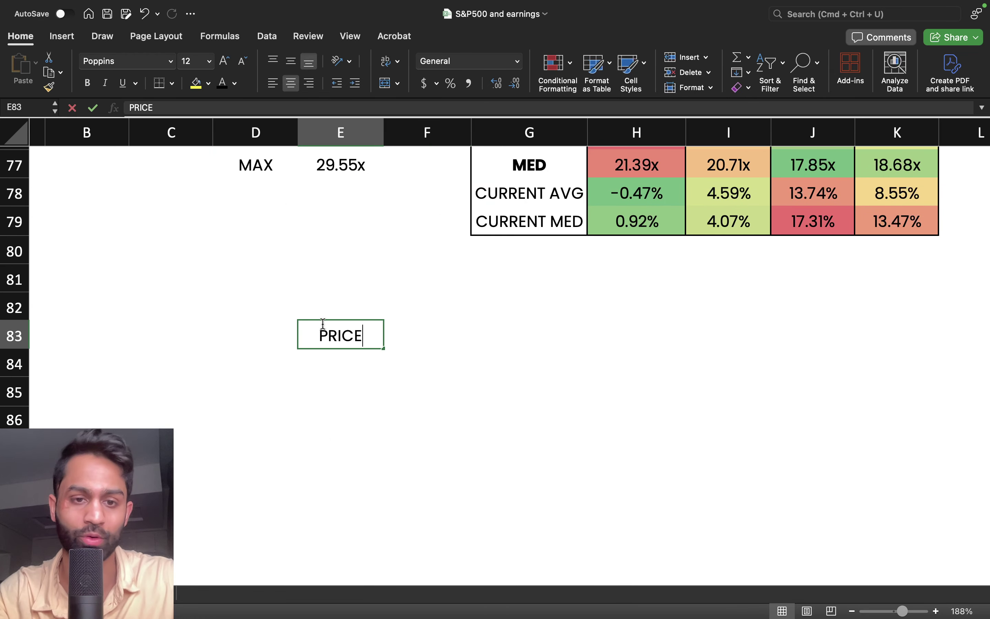
{"action": "key", "text": "Return"}
{"action": "type", "text": "EA"}
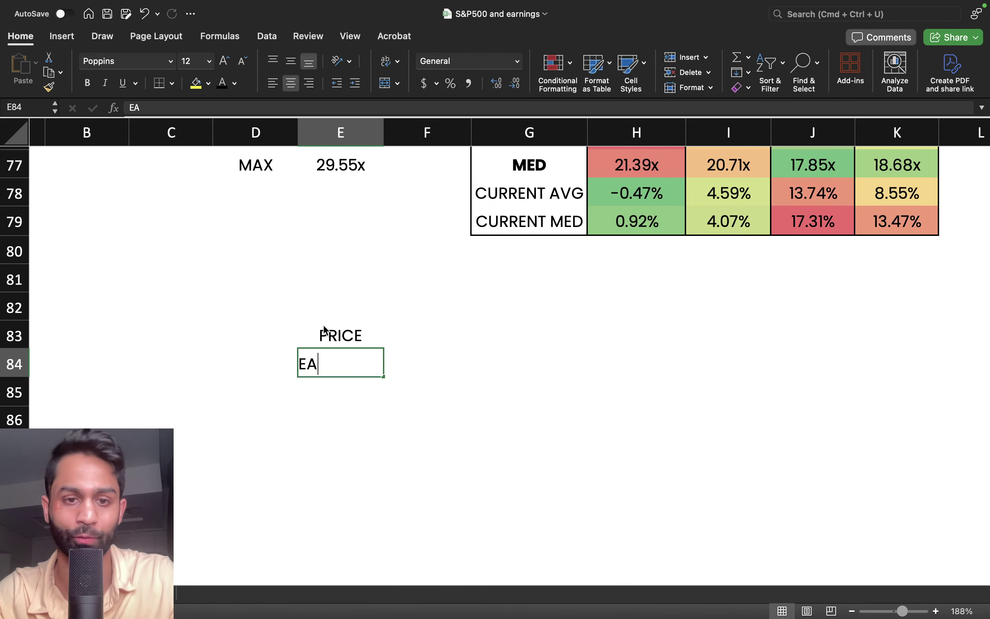
{"action": "type", "text": "RNINGS"}
{"action": "key", "text": "Return"}
- Start the first scenario by entering UP for price in F83 and CONSTANT for earnings in F84
{"action": "key", "text": "Up"}
{"action": "key", "text": "Up"}
{"action": "key", "text": "Right"}
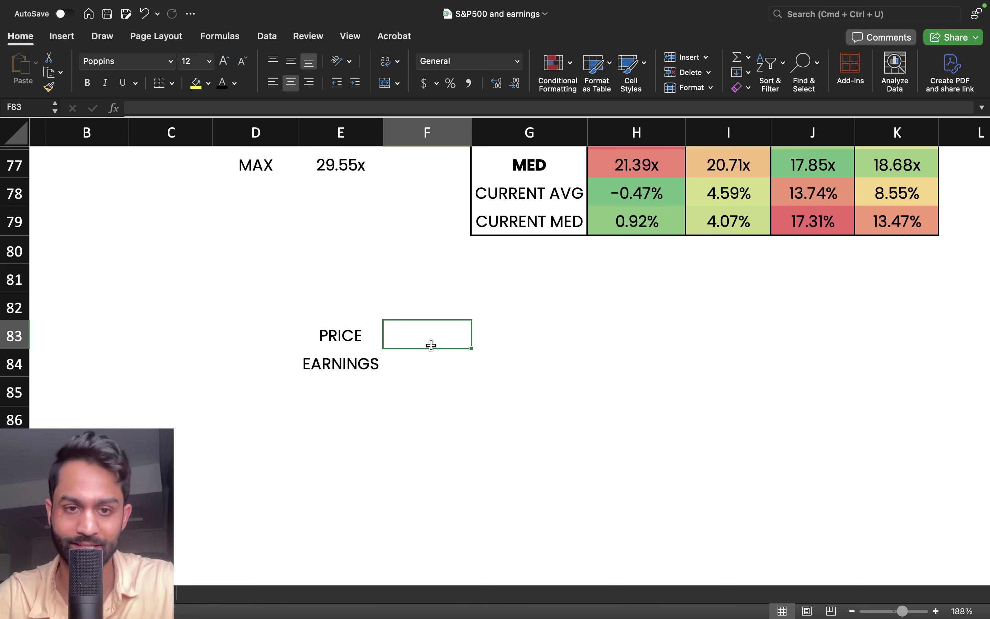
{"action": "scroll", "coordinate": [360, 346], "scroll_direction": "up", "scroll_amount": 5}
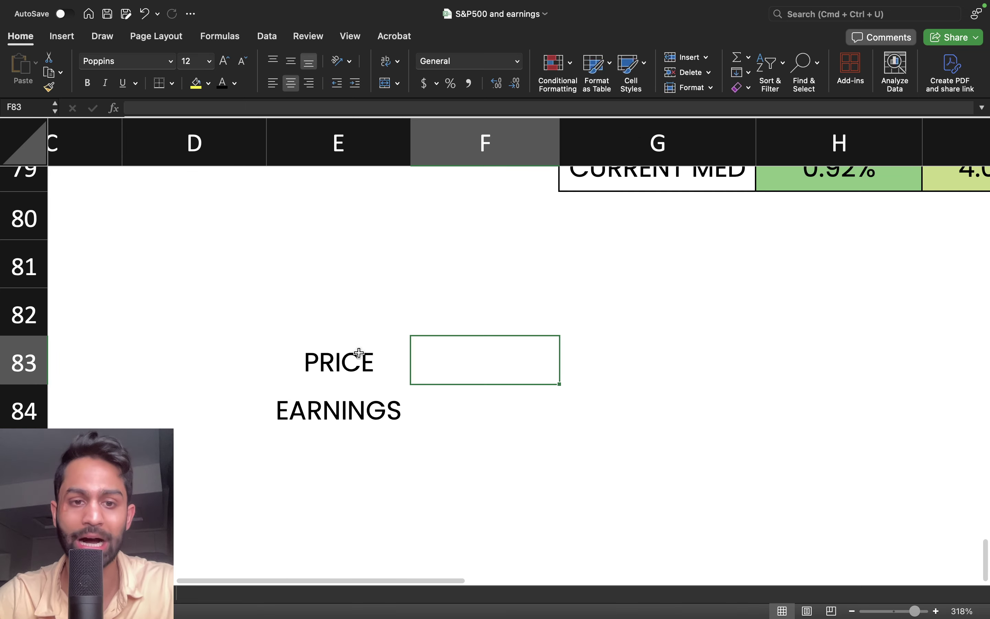
{"action": "left_click", "coordinate": [359, 353]}
{"action": "left_click", "coordinate": [482, 352]}
{"action": "type", "text": "UP"}
{"action": "key", "text": "Return"}
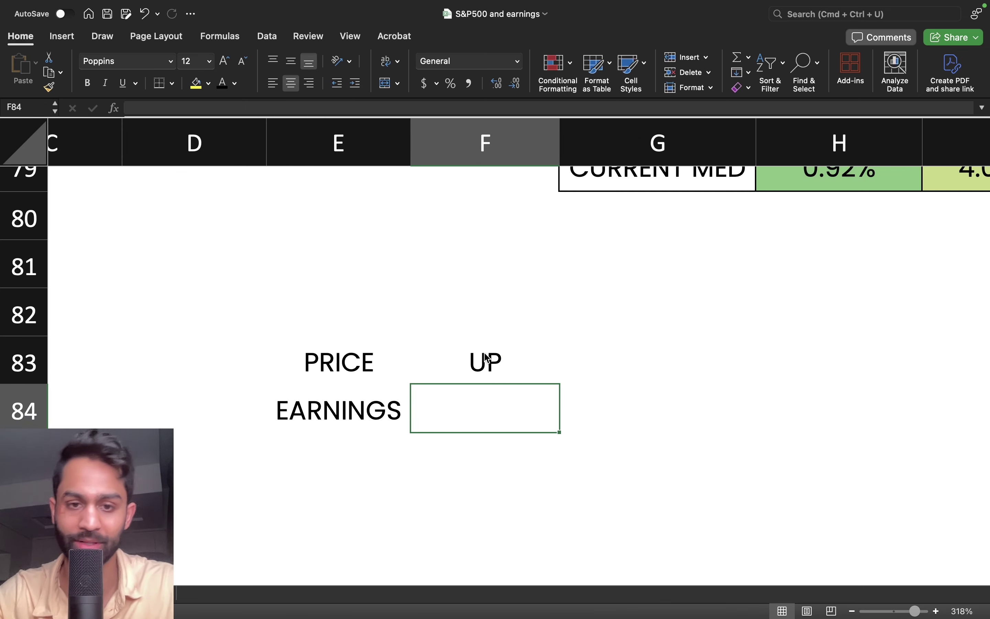
{"action": "type", "text": "CONSTANT"}
{"action": "key", "text": "Return"}
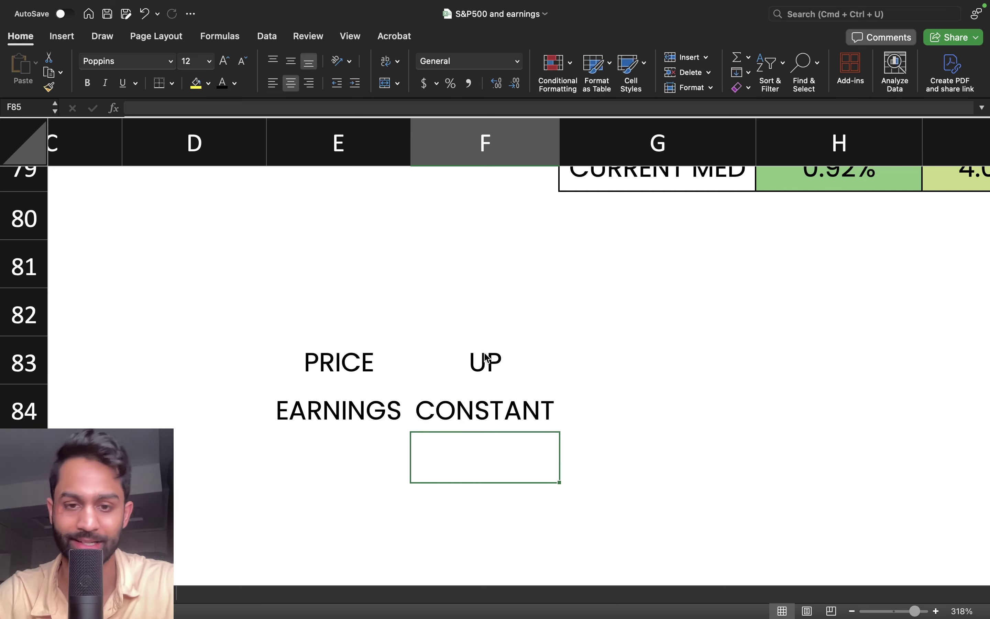
- Add the label P/E in E85 and enter UP as the first scenario's result in F85
{"action": "key", "text": "Up"}
{"action": "key", "text": "Left"}
{"action": "key", "text": "Down"}
{"action": "type", "text": "P/E"}
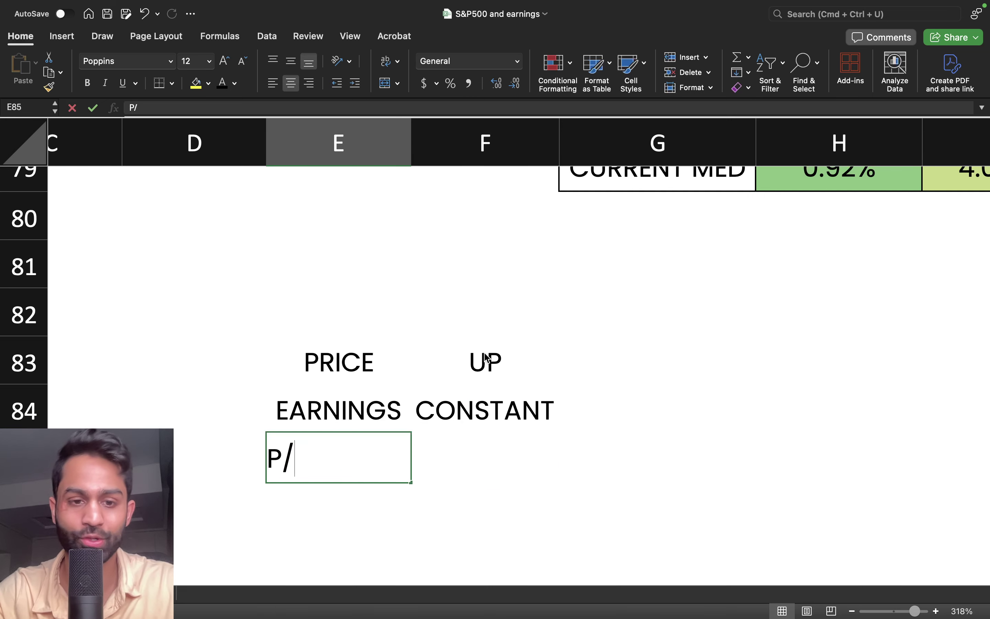
{"action": "key", "text": "Return"}
{"action": "key", "text": "Up"}
{"action": "key", "text": "Right"}
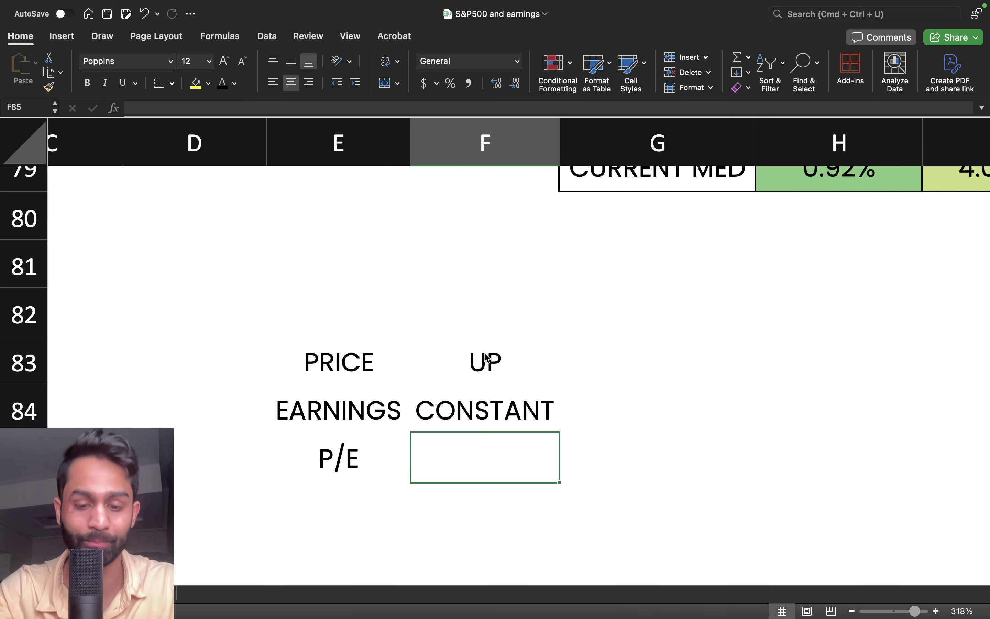
{"action": "type", "text": "UP"}
{"action": "key", "text": "Return"}
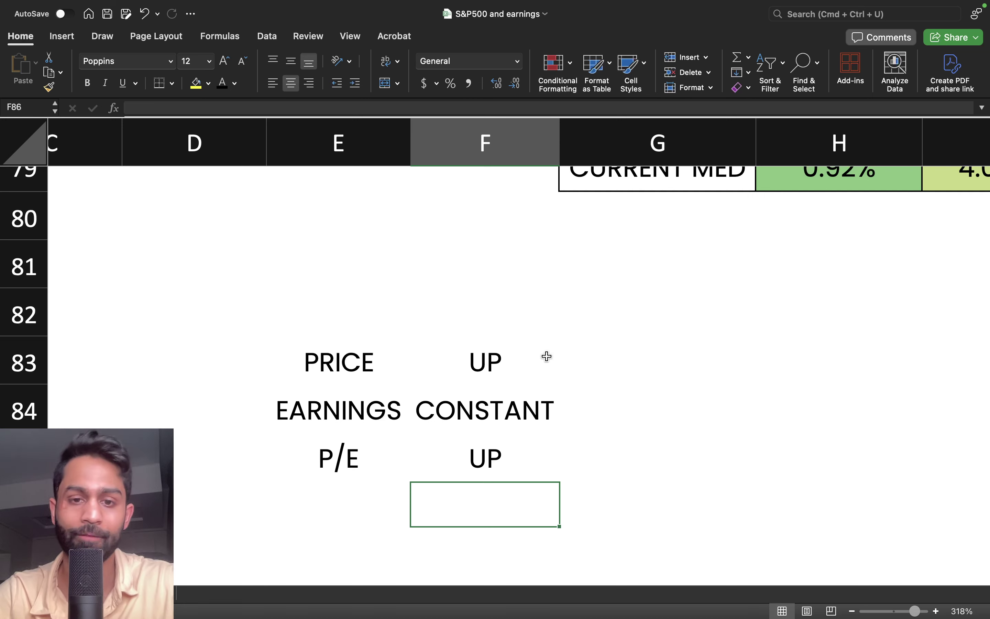
- Start the second scenario by entering DOWN for price in G83 and CONSTANT for earnings in G84
{"action": "left_click", "coordinate": [602, 369]}
{"action": "type", "text": "DOWN"}
{"action": "key", "text": "Return"}
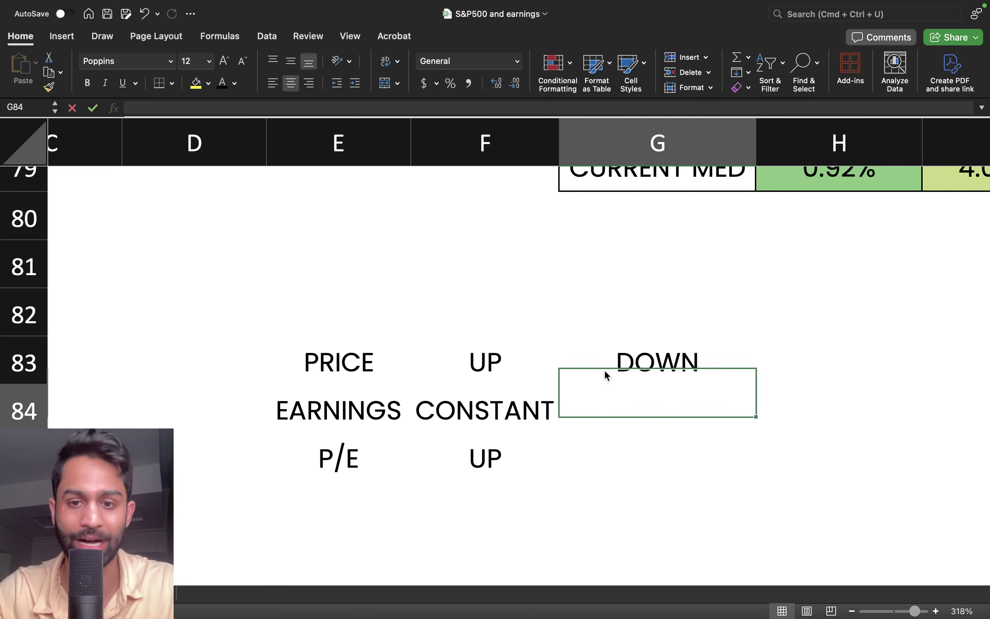
{"action": "type", "text": "UP"}
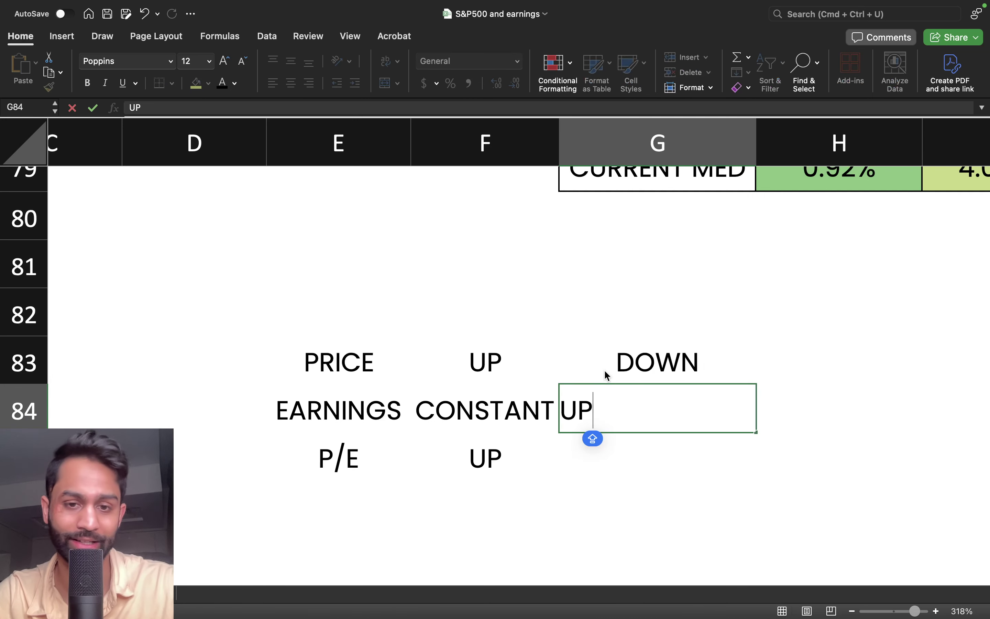
{"action": "key", "text": "BackSpace"}
{"action": "key", "text": "BackSpace"}
{"action": "type", "text": "CONSTANT"}
{"action": "key", "text": "Return"}
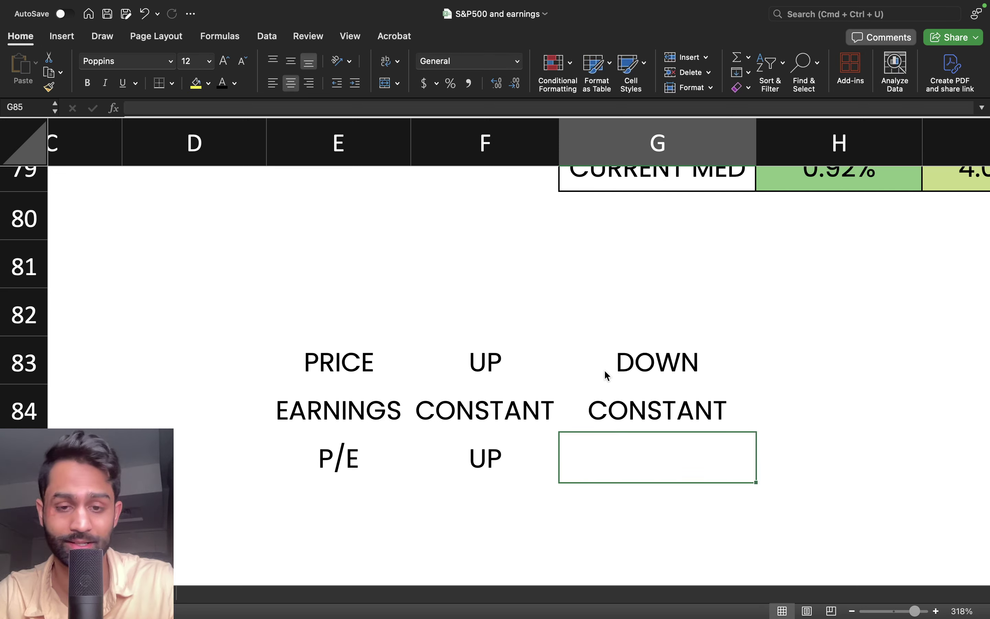
- Enter DOWN as the second scenario's P/E result in G85
{"action": "type", "text": "DONW"}
{"action": "key", "text": "Return"}
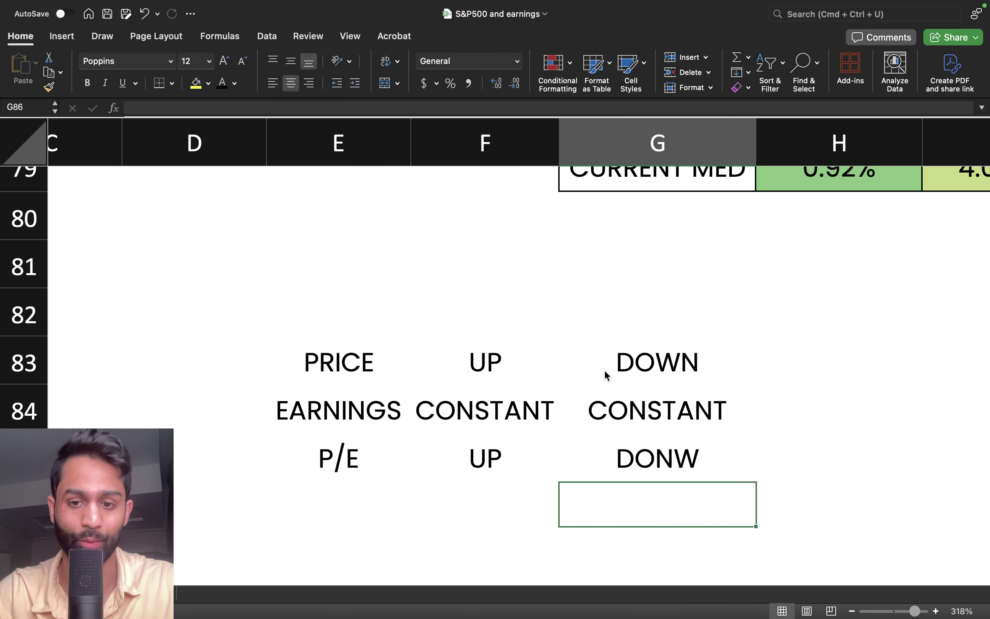
{"action": "key", "text": "Up"}
{"action": "type", "text": "D"}
{"action": "key", "text": "Return"}
- Start the third scenario by entering CONSTANT for price in H83 and UP for earnings in H84
{"action": "scroll", "coordinate": [607, 376], "scroll_direction": "right", "scroll_amount": 2}
{"action": "scroll", "coordinate": [607, 376], "scroll_direction": "down", "scroll_amount": 1}
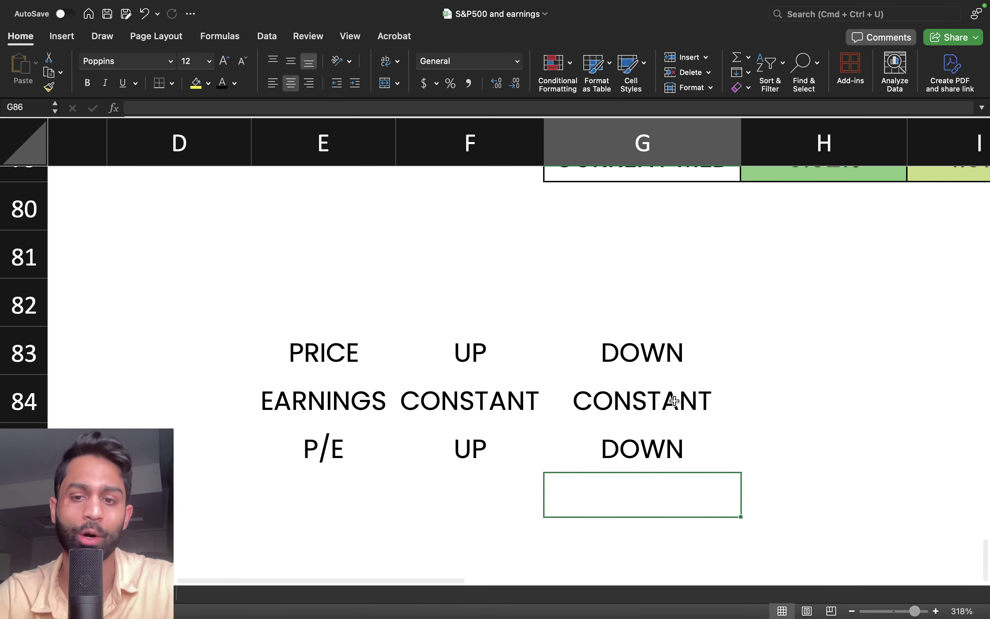
{"action": "left_click", "coordinate": [764, 317]}
{"action": "type", "text": "CONSTANT"}
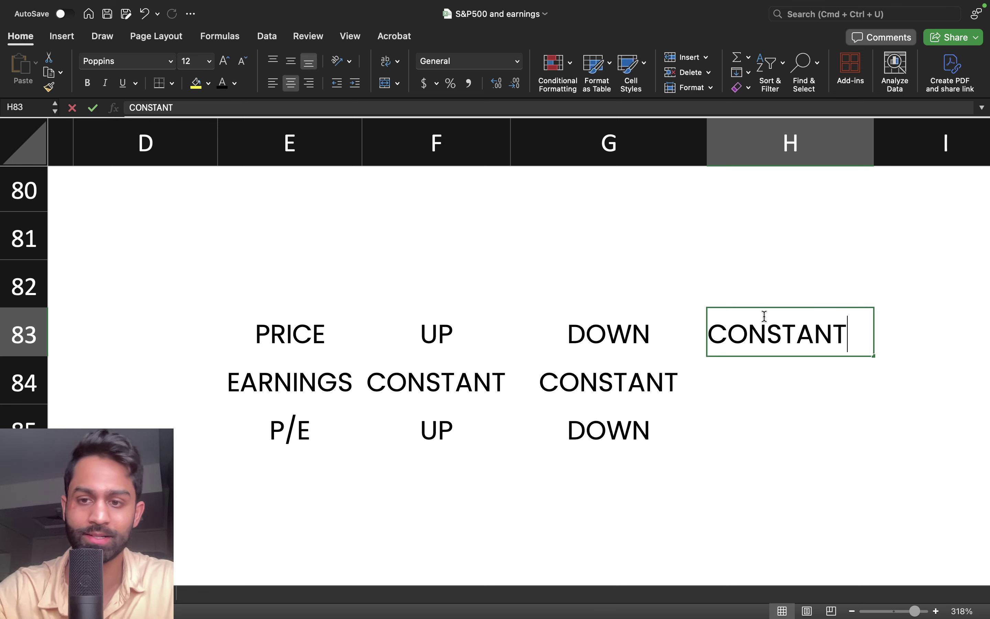
{"action": "key", "text": "Return"}
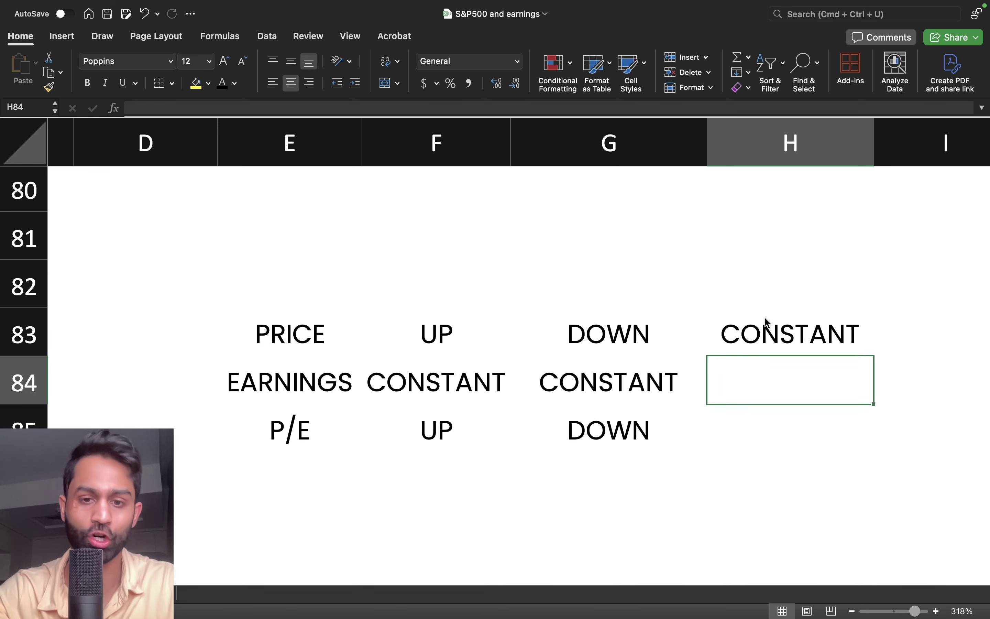
{"action": "type", "text": "UP"}
{"action": "key", "text": "Return"}
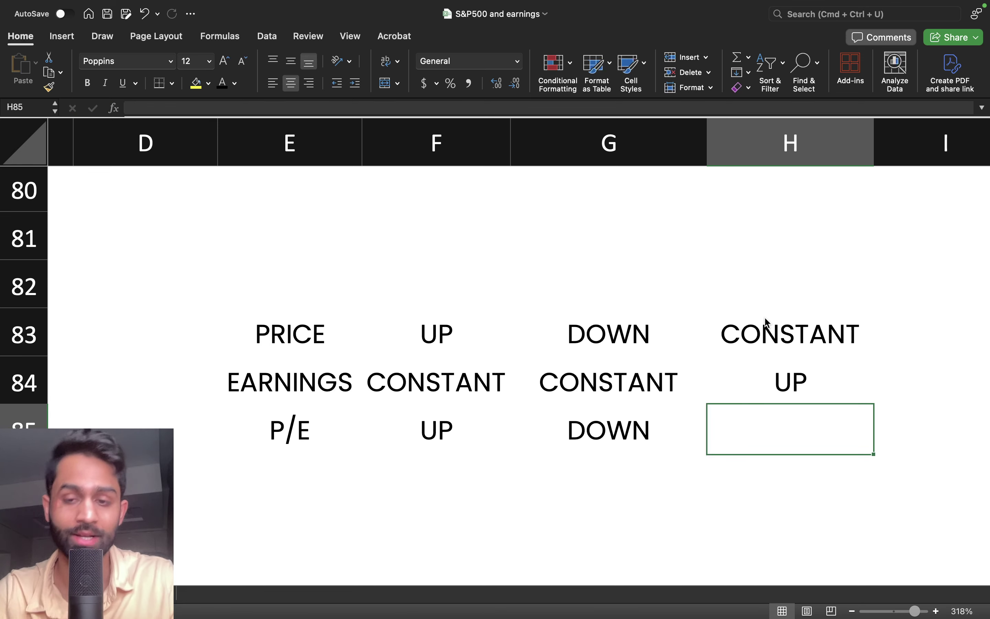
- Enter DOWN as the third scenario's P/E result in H85
{"action": "key", "text": "Return"}
{"action": "key", "text": "Up"}
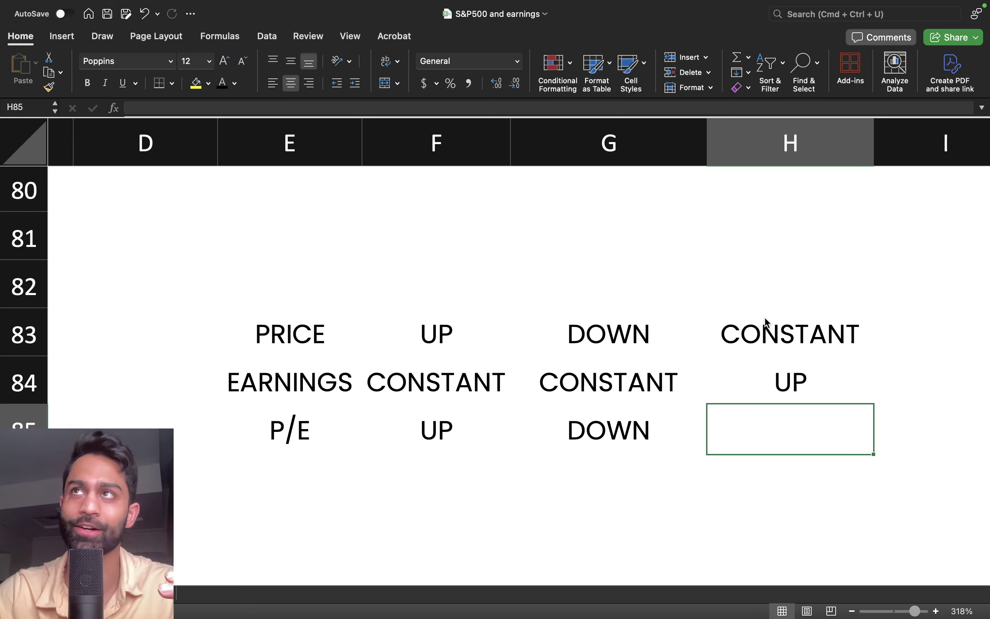
{"action": "type", "text": "DOWN"}
{"action": "key", "text": "Return"}
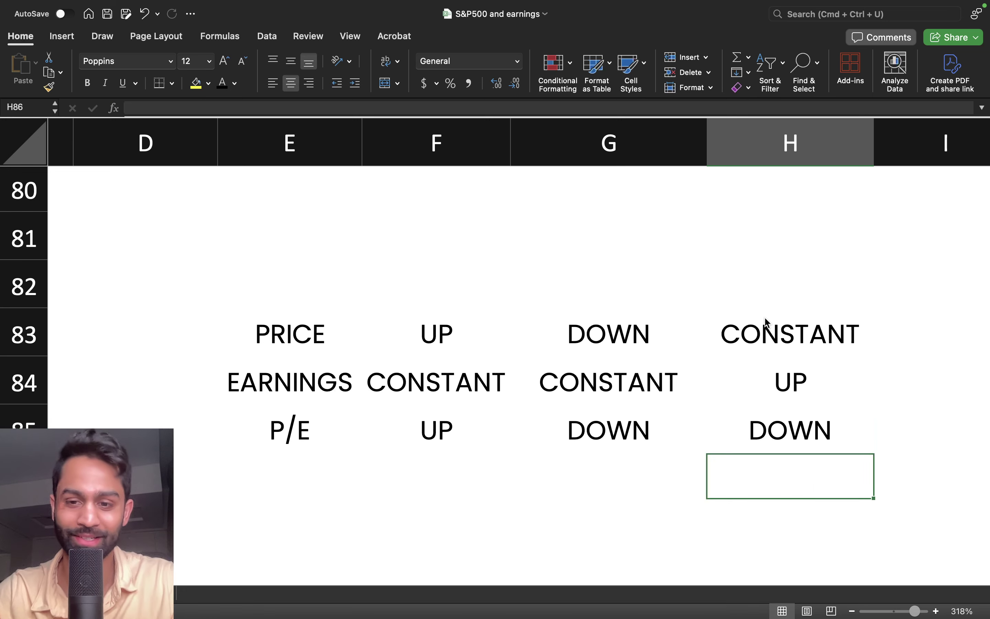
- Fill in the fourth scenario with CONSTANT price in I83, DOWN earnings in I84 and UP as its P/E result in I85
{"action": "scroll", "coordinate": [809, 286], "scroll_direction": "down", "scroll_amount": 1}
{"action": "scroll", "coordinate": [808, 287], "scroll_direction": "right", "scroll_amount": 1}
{"action": "left_click", "coordinate": [808, 286]}
{"action": "type", "text": "CONSTANT"}
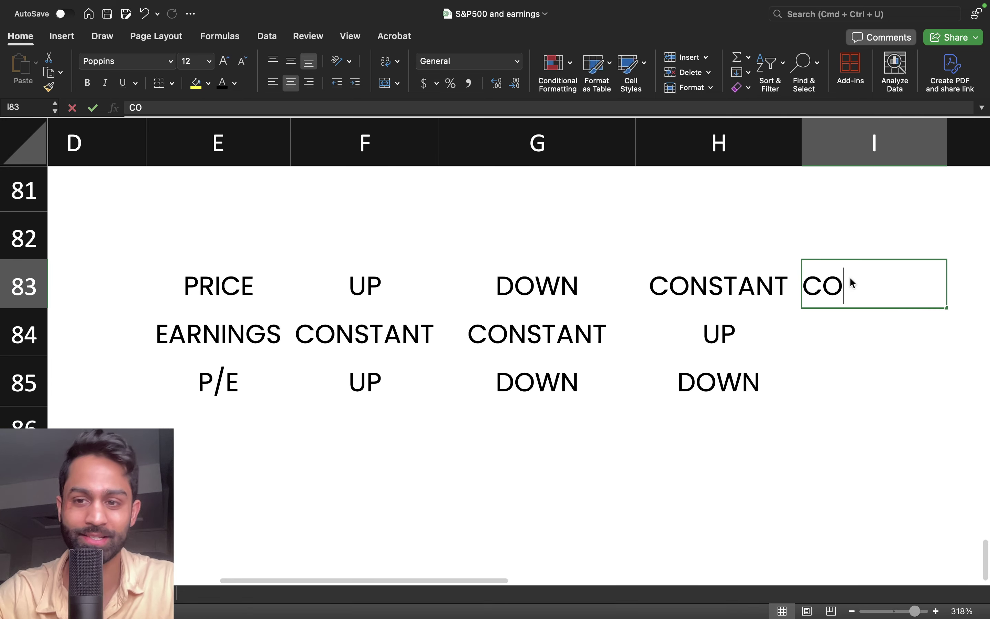
{"action": "key", "text": "Return"}
{"action": "type", "text": "DOWN"}
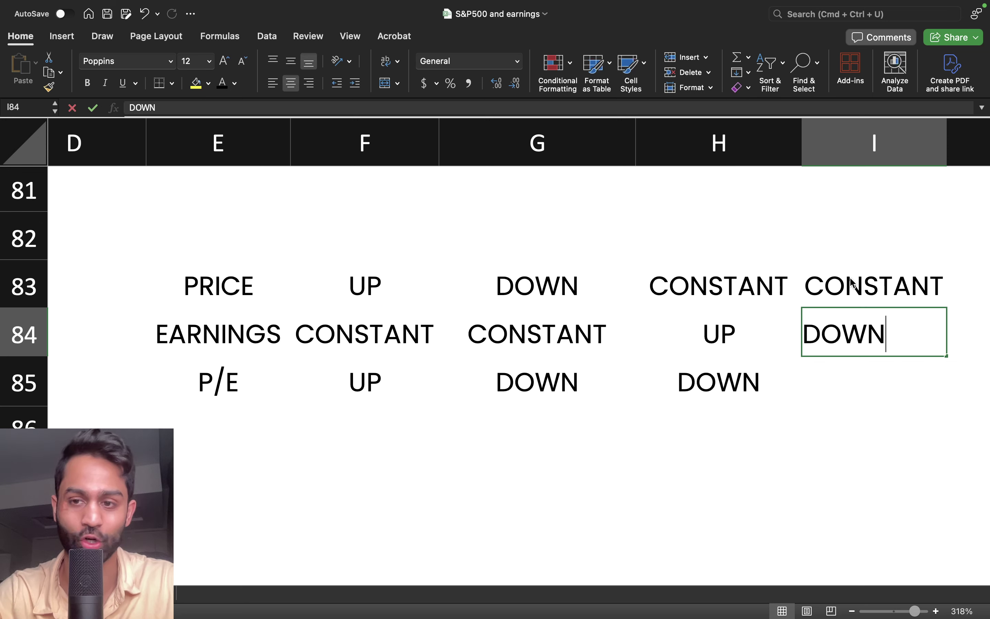
{"action": "key", "text": "Return"}
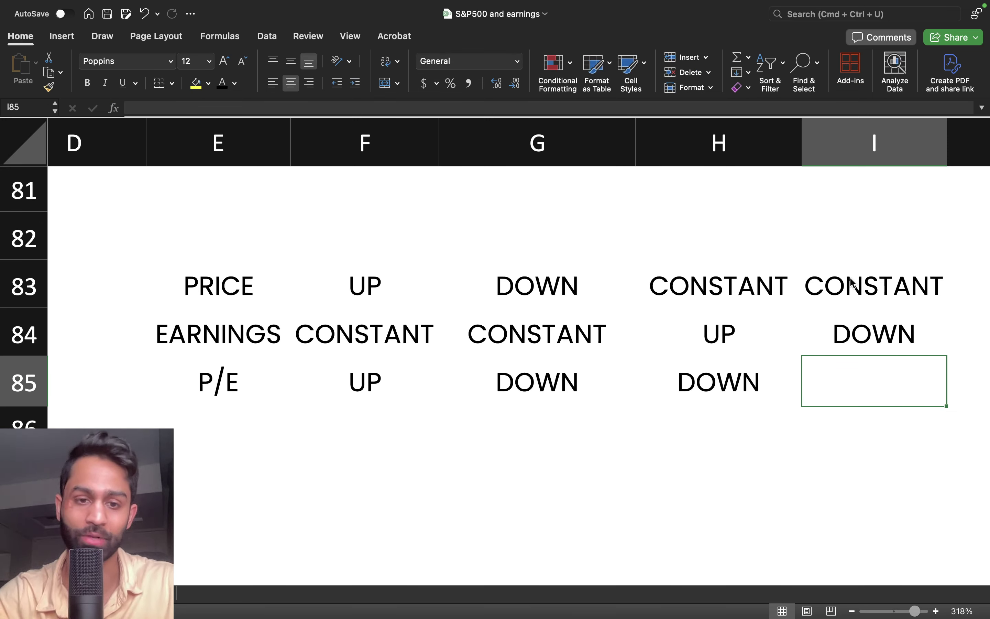
{"action": "type", "text": "UP"}
{"action": "key", "text": "Return"}
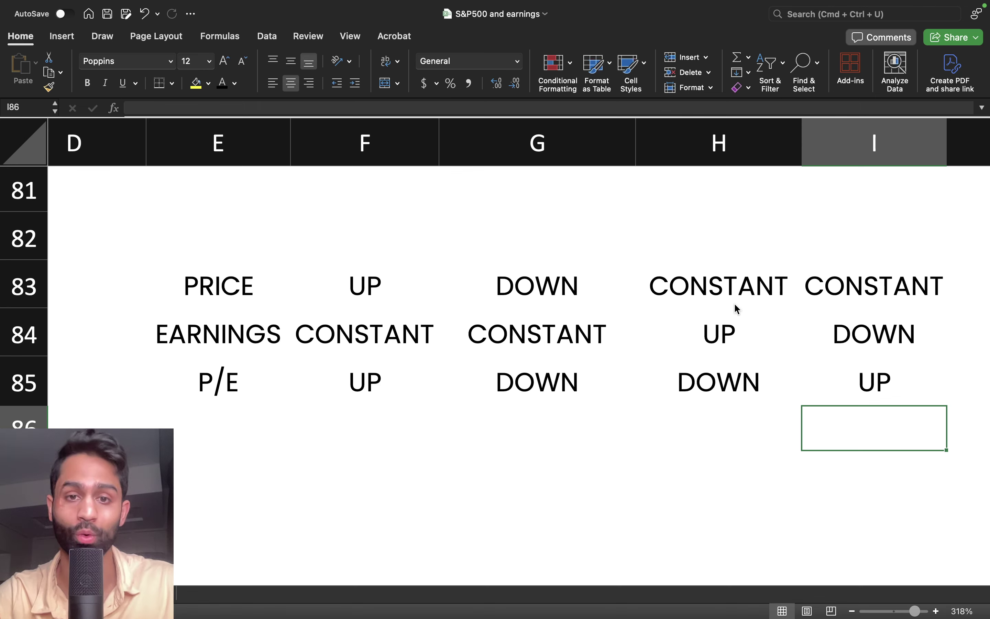
- Start the fifth scenario by entering UP for price in J83 and UP for earnings in J84
{"action": "scroll", "coordinate": [734, 306], "scroll_direction": "down", "scroll_amount": 3}
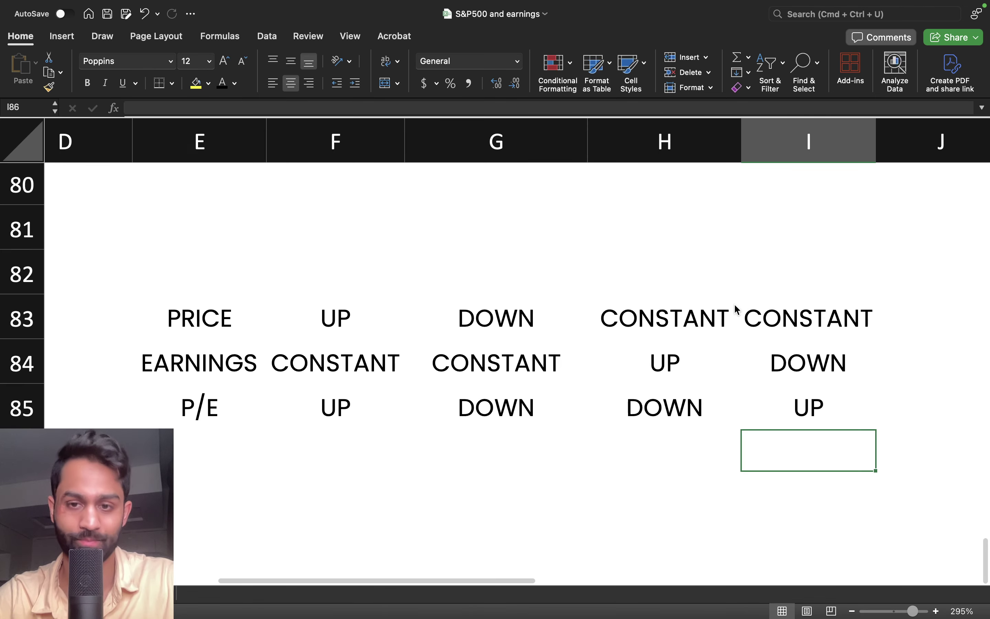
{"action": "scroll", "coordinate": [736, 309], "scroll_direction": "down", "scroll_amount": 2}
{"action": "scroll", "coordinate": [735, 309], "scroll_direction": "down", "scroll_amount": 3}
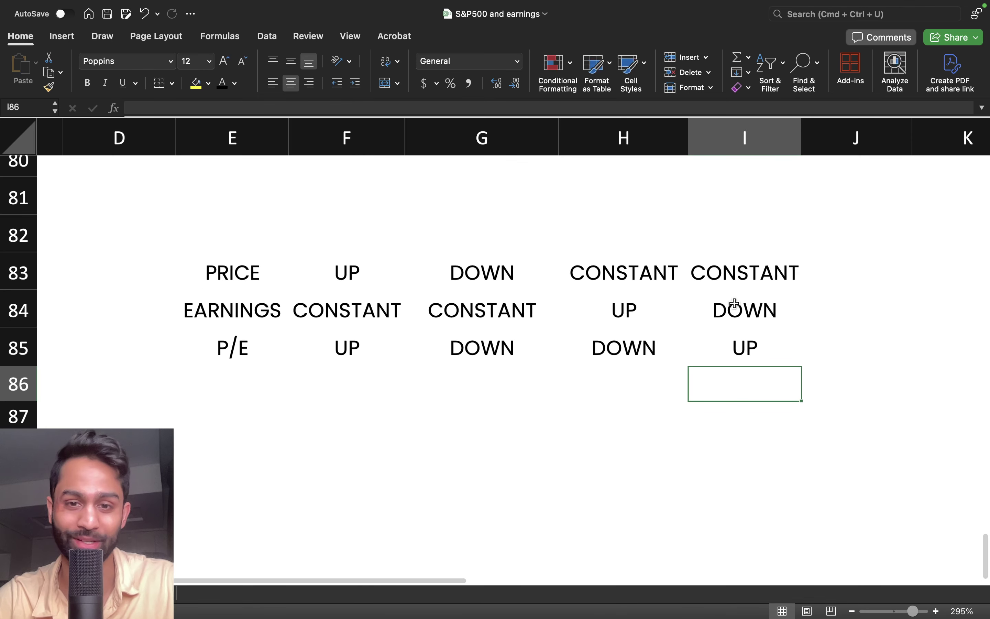
{"action": "left_click", "coordinate": [841, 284]}
{"action": "type", "text": "UP"}
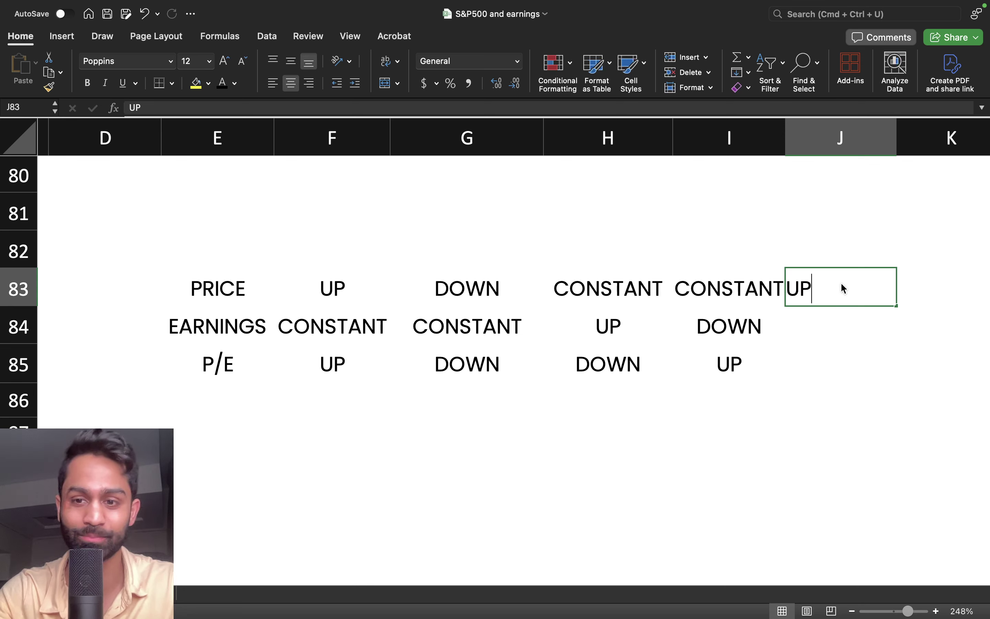
{"action": "key", "text": "Return"}
{"action": "type", "text": "UP"}
{"action": "key", "text": "Return"}
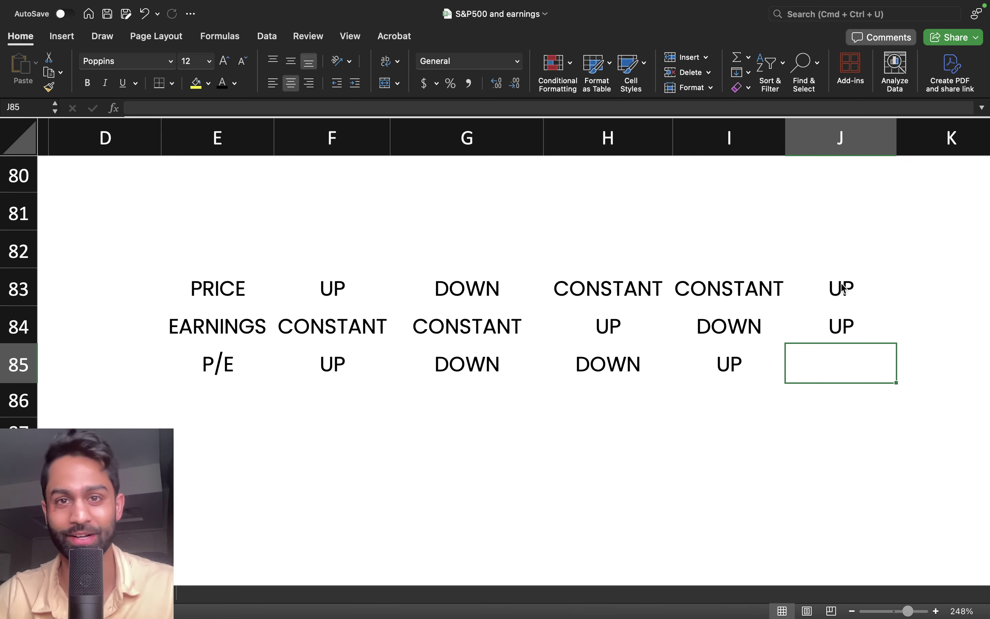
- Enter UP as the fifth scenario's P/E result in J85
{"action": "left_click_drag", "start_coordinate": [843, 288], "coordinate": [843, 337]}
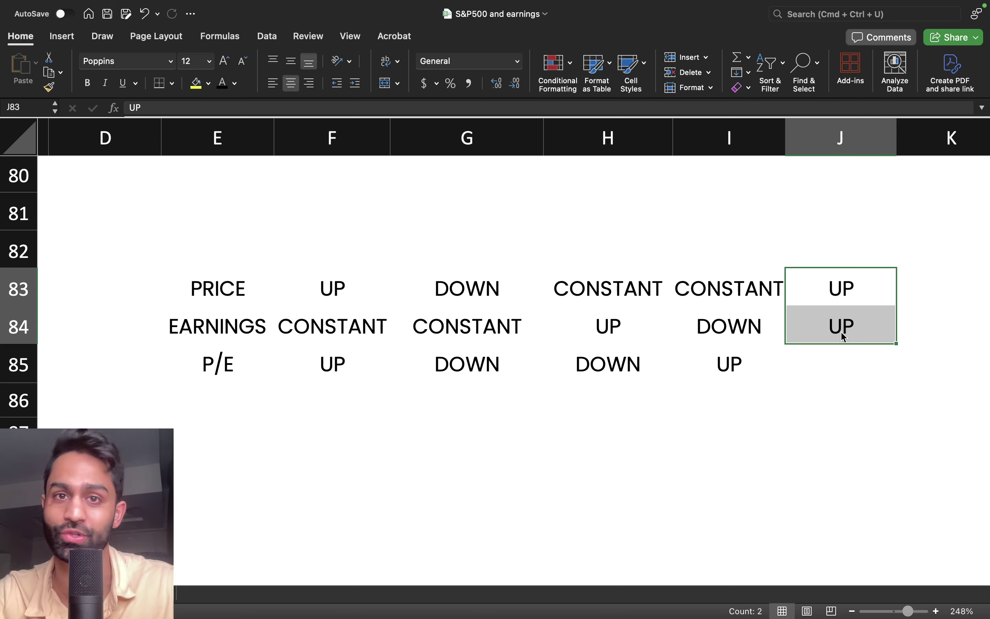
{"action": "left_click", "coordinate": [841, 368]}
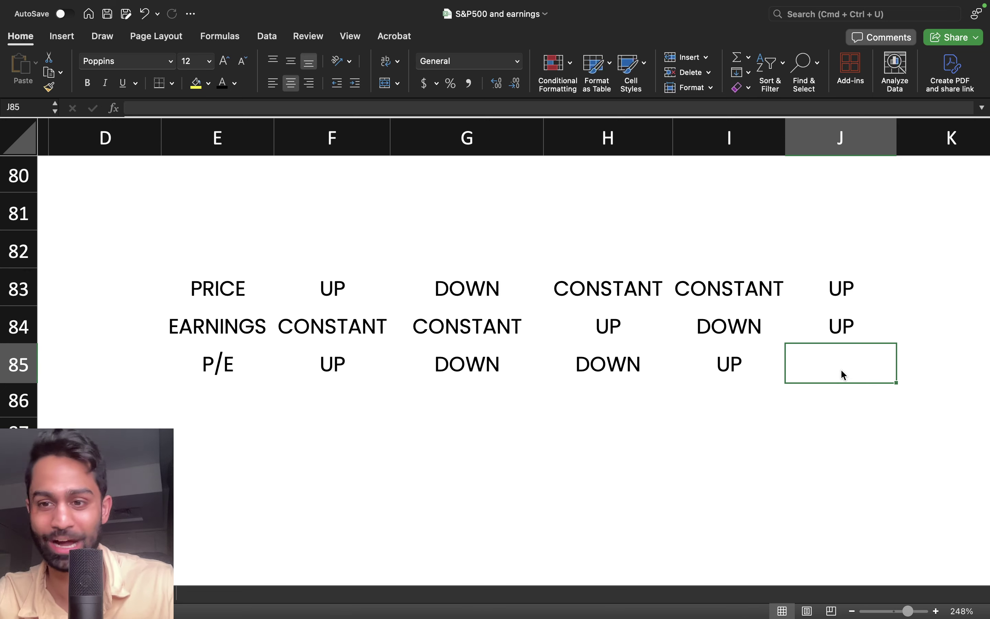
{"action": "key", "text": "Up"}
{"action": "key", "text": "Up"}
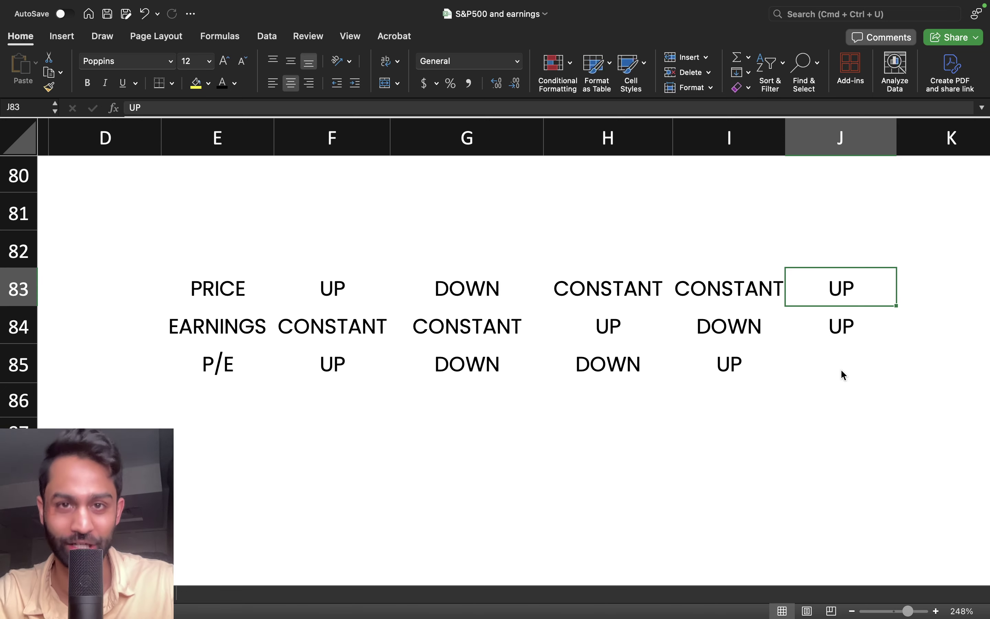
{"action": "key", "text": "Down"}
{"action": "key", "text": "Down"}
{"action": "type", "text": "UP"}
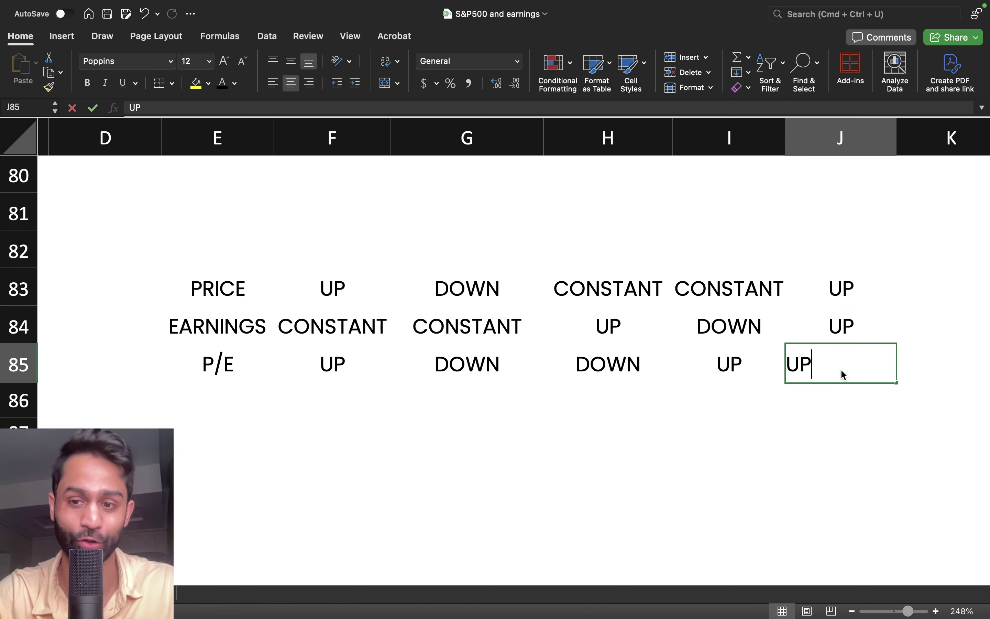
{"action": "key", "text": "Return"}
{"action": "key", "text": "Up"}
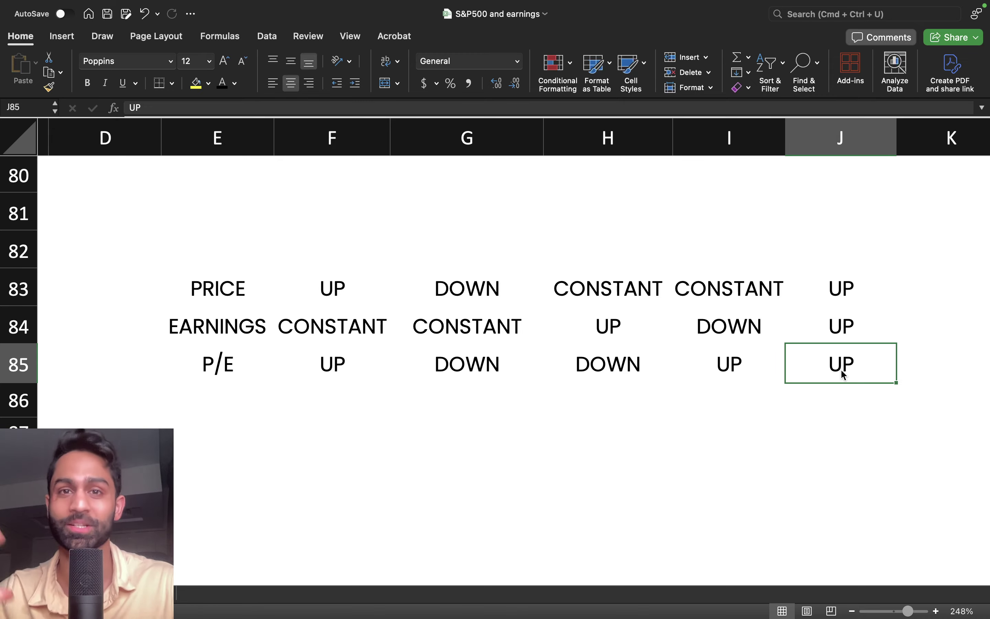
{"action": "key", "text": "Up"}
{"action": "key", "text": "Down"}
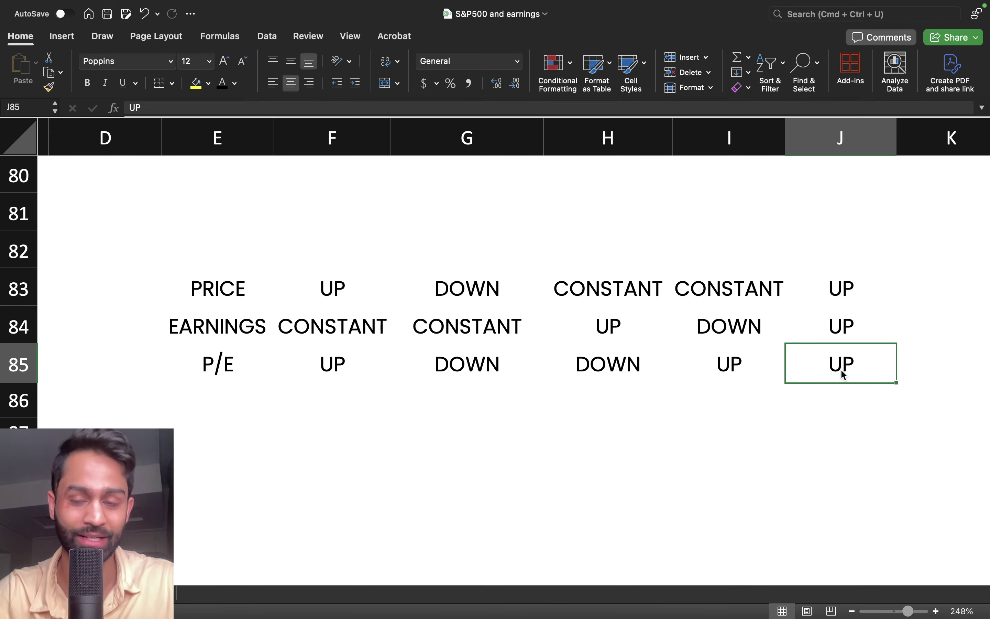
- Examine the 2001 price change, earnings change and P/E ratio in row 46 of the historical data
{"action": "scroll", "coordinate": [665, 318], "scroll_direction": "up", "scroll_amount": 12}
{"action": "scroll", "coordinate": [665, 318], "scroll_direction": "left", "scroll_amount": 1}
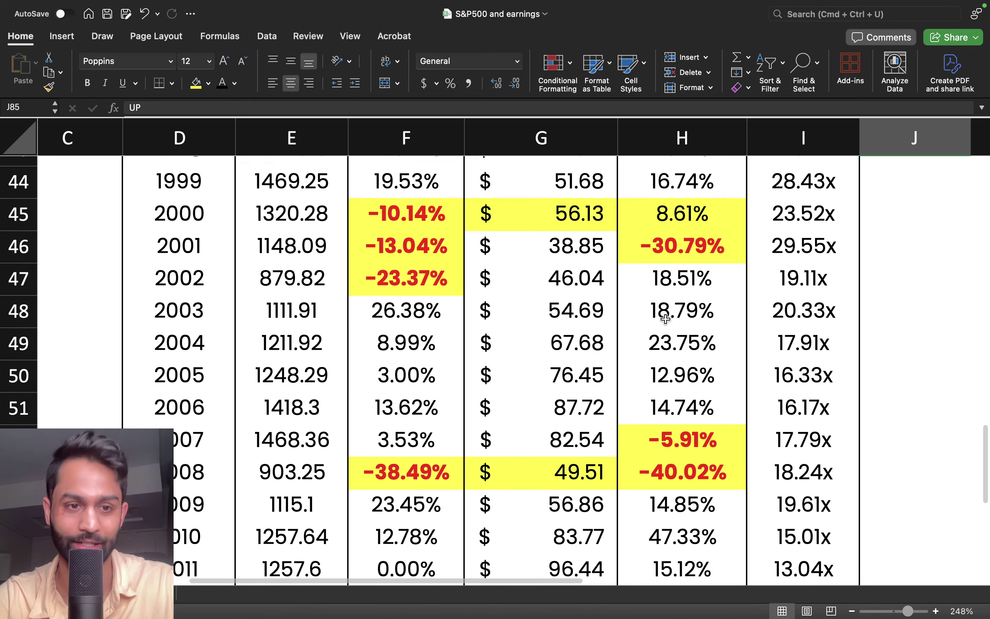
{"action": "scroll", "coordinate": [665, 318], "scroll_direction": "up", "scroll_amount": 1}
{"action": "scroll", "coordinate": [665, 319], "scroll_direction": "left", "scroll_amount": 1}
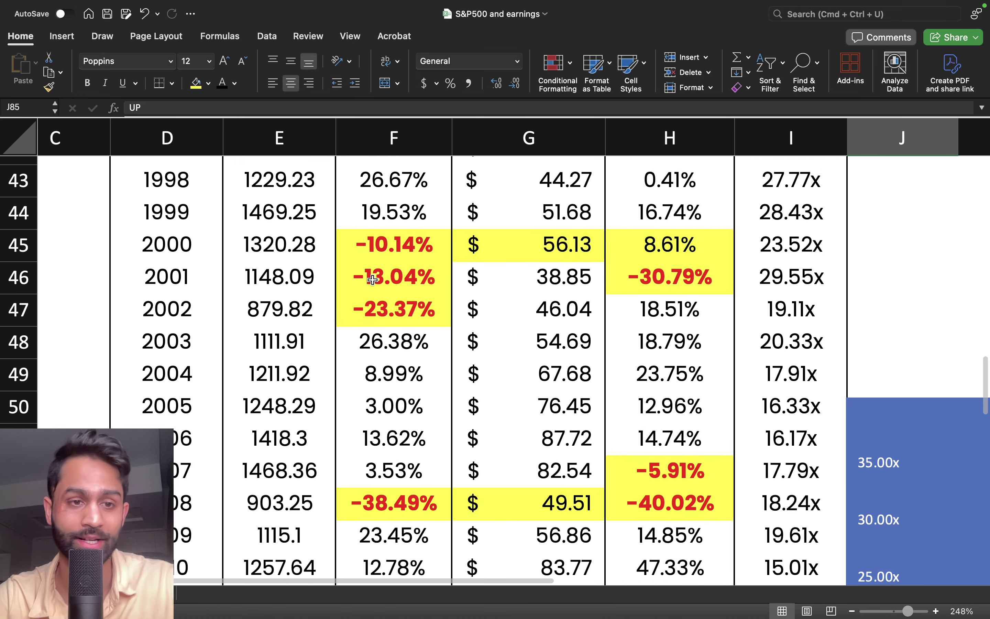
{"action": "left_click_drag", "start_coordinate": [167, 277], "coordinate": [424, 283]}
{"action": "left_click", "coordinate": [409, 279]}
{"action": "left_click", "coordinate": [671, 275]}
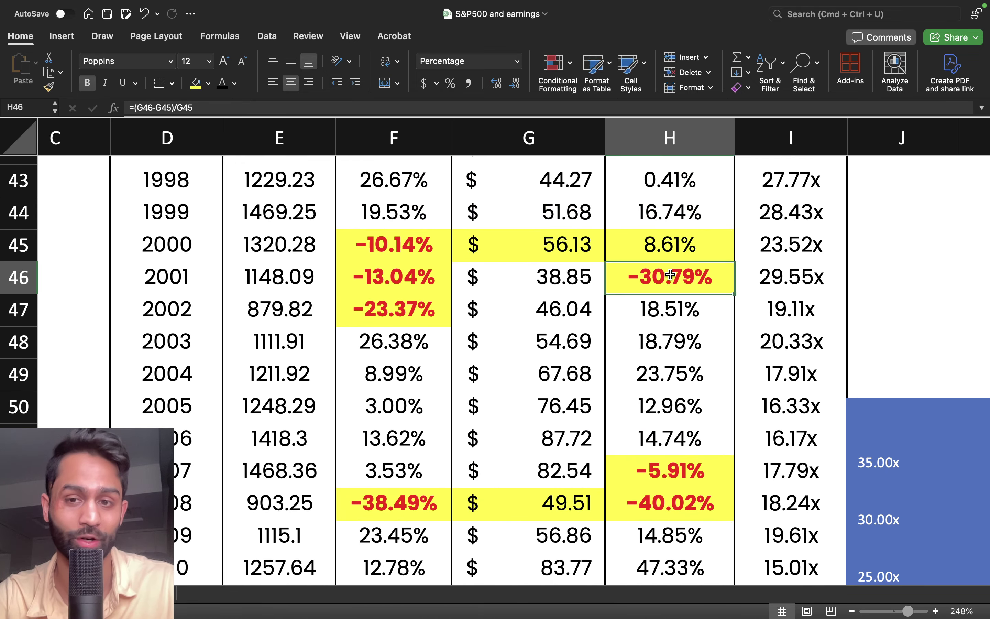
{"action": "left_click", "coordinate": [769, 279]}
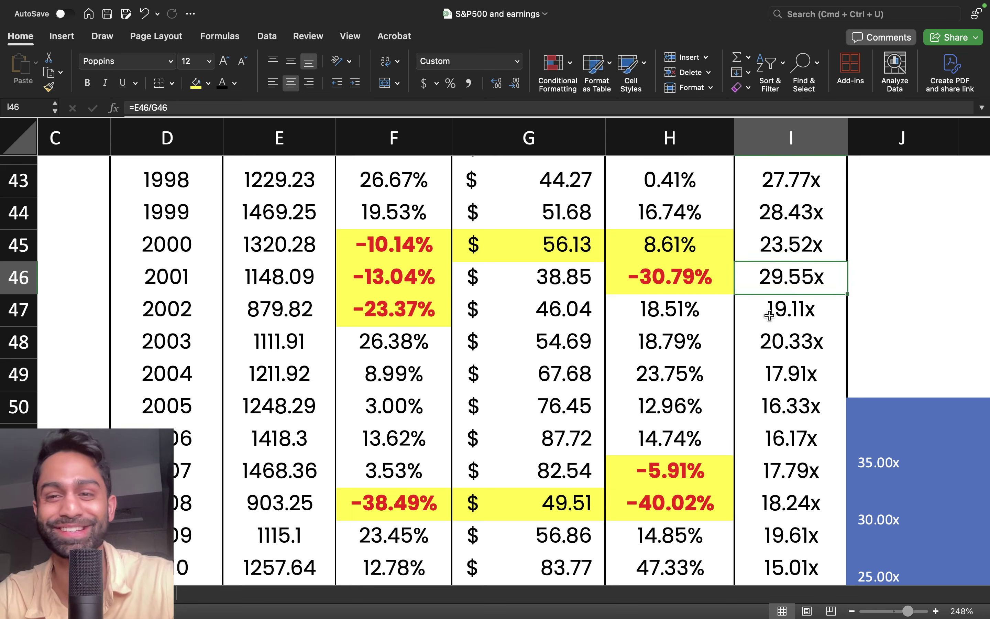
- Start the sixth scenario by entering DOWN for price in K83 and DOWN for earnings in K84
{"action": "scroll", "coordinate": [773, 302], "scroll_direction": "down", "scroll_amount": 15}
{"action": "scroll", "coordinate": [769, 315], "scroll_direction": "right", "scroll_amount": 2}
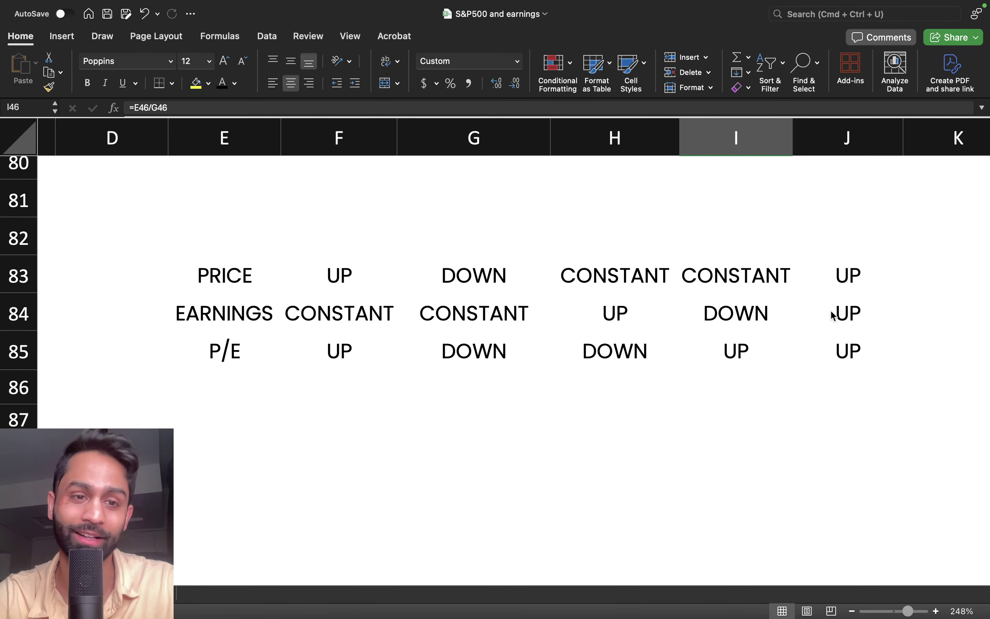
{"action": "left_click", "coordinate": [847, 311]}
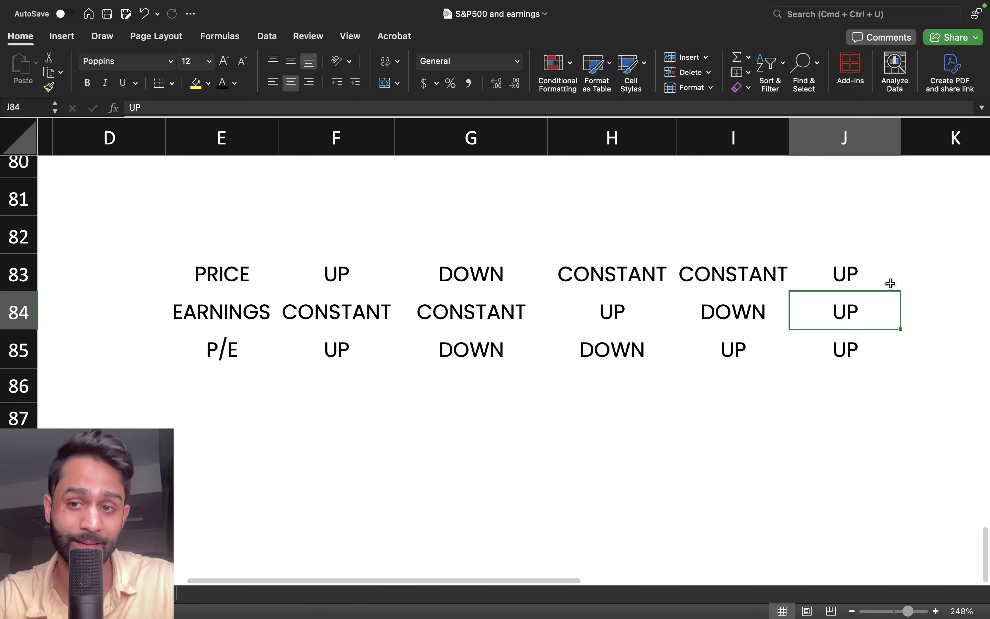
{"action": "left_click", "coordinate": [926, 282]}
{"action": "type", "text": "DOWN"}
{"action": "key", "text": "Return"}
{"action": "type", "text": "DOWN"}
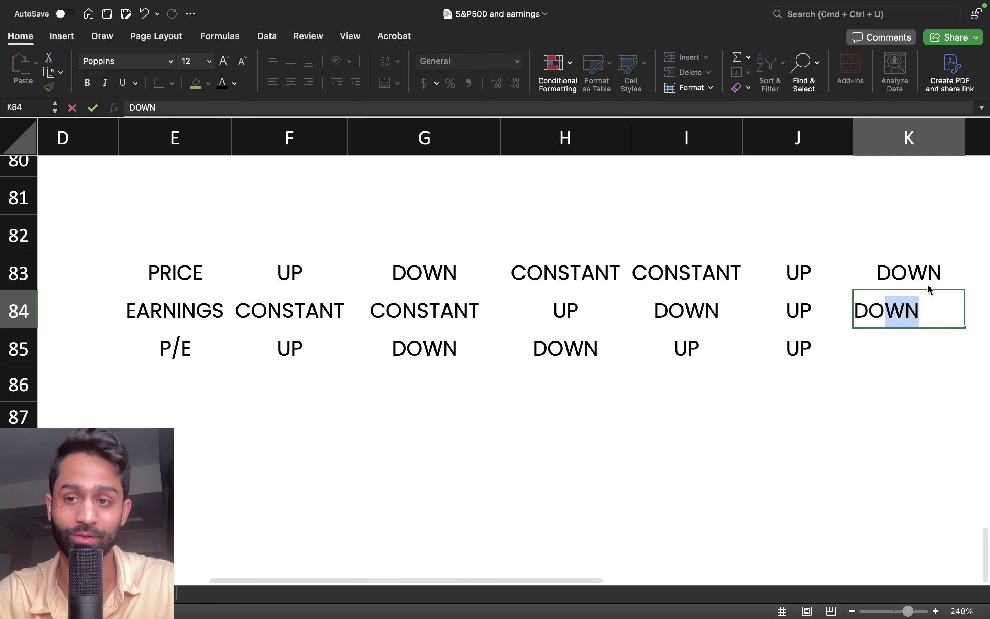
{"action": "key", "text": "Return"}
{"action": "left_click_drag", "start_coordinate": [922, 285], "coordinate": [906, 308]}
{"action": "left_click", "coordinate": [905, 308]}
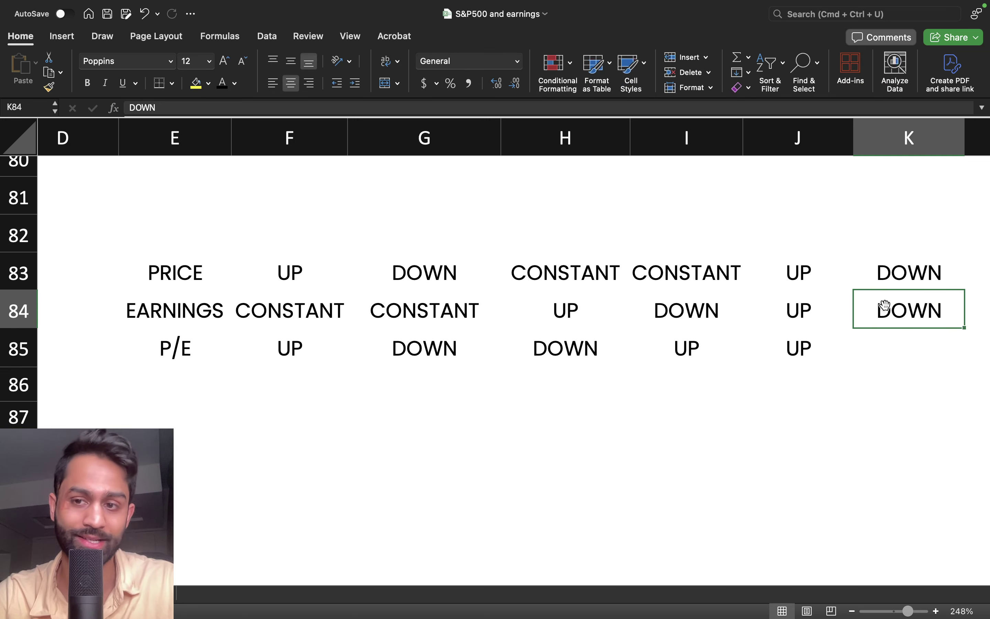
{"action": "key", "text": "Up"}
{"action": "left_click", "coordinate": [896, 326]}
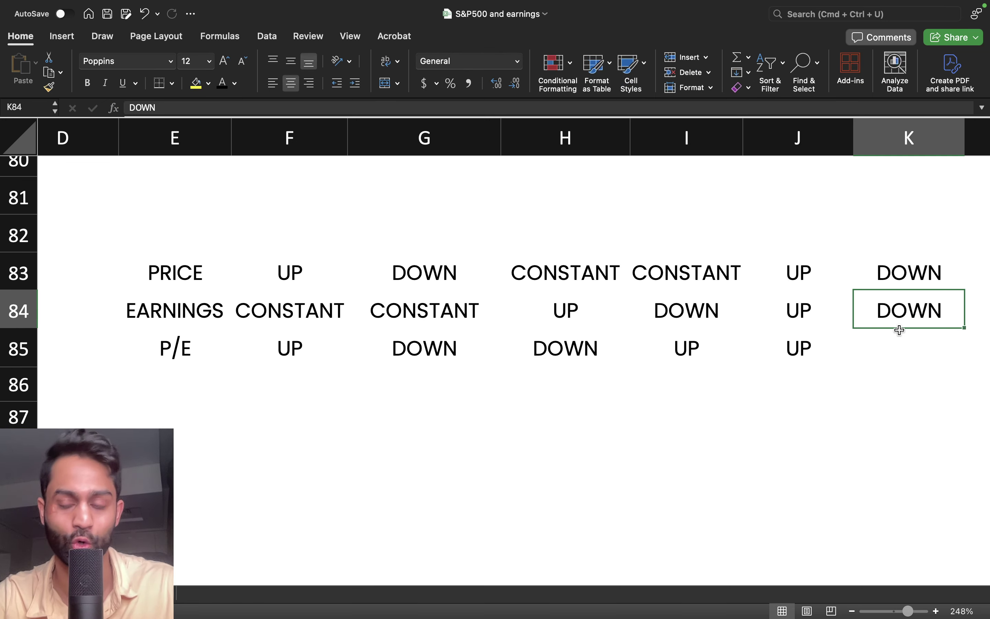
- Clear the fifth scenario's P/E result in J85
{"action": "left_click", "coordinate": [898, 337]}
{"action": "key", "text": "Left"}
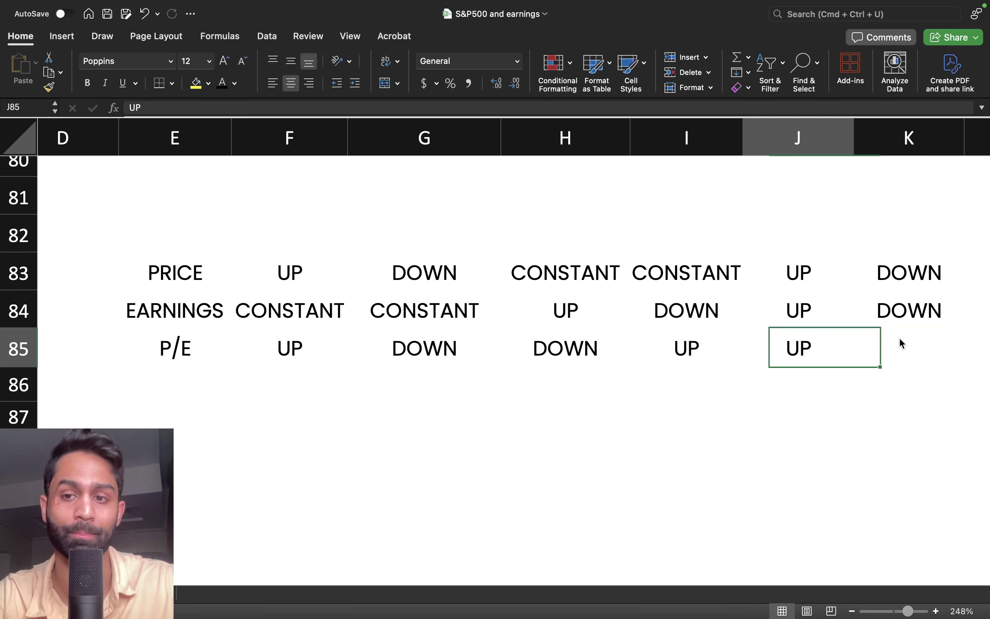
{"action": "key", "text": "Delete"}
{"action": "key", "text": "Right"}
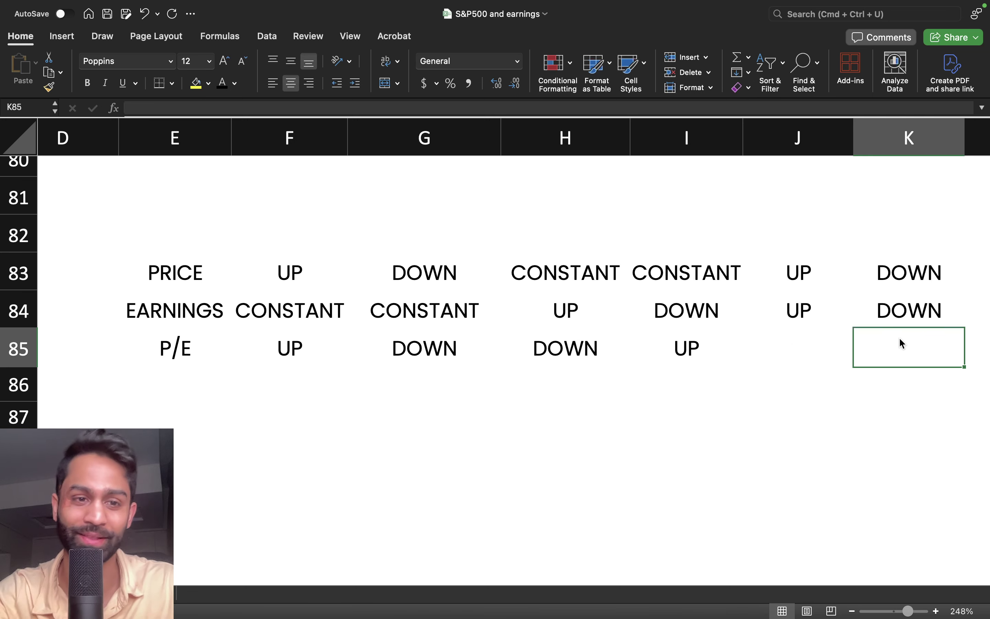
{"action": "type", "text": "UP"}
{"action": "key", "text": "Return"}
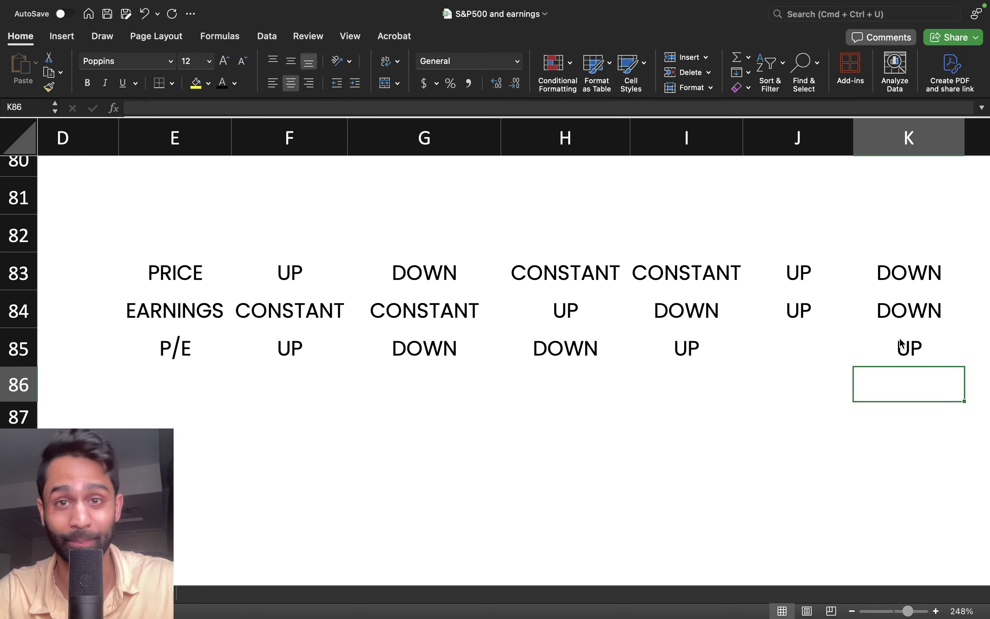
{"action": "left_click", "coordinate": [902, 343]}
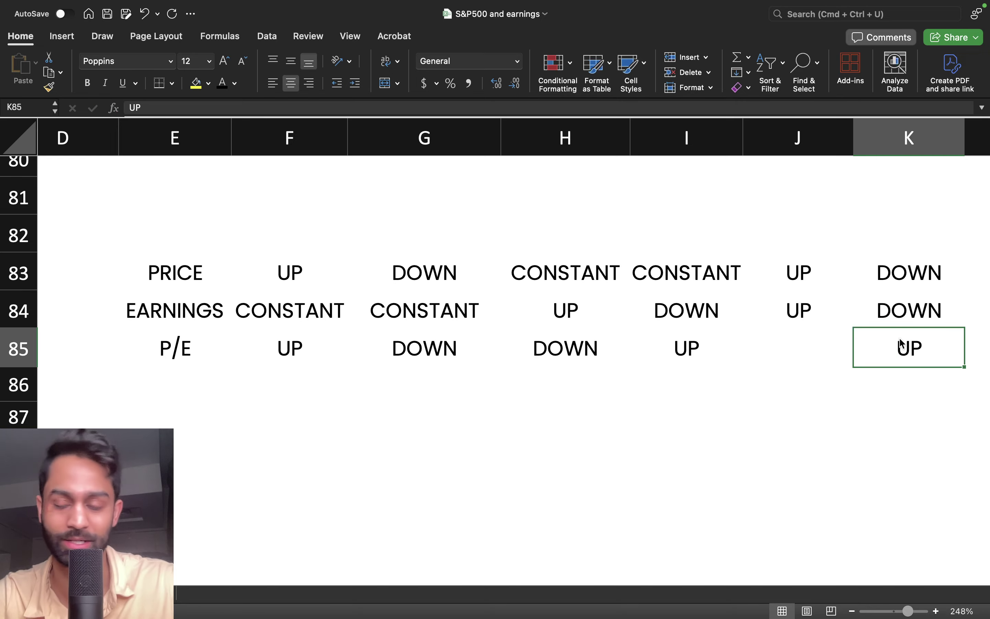
{"action": "key", "text": "Delete"}
- Compare the 2001 S&P 500 price decline in F46 with the earnings decline in H46 and the earnings figure in G46
{"action": "scroll", "coordinate": [661, 318], "scroll_direction": "up", "scroll_amount": 15}
{"action": "scroll", "coordinate": [661, 319], "scroll_direction": "left", "scroll_amount": 3}
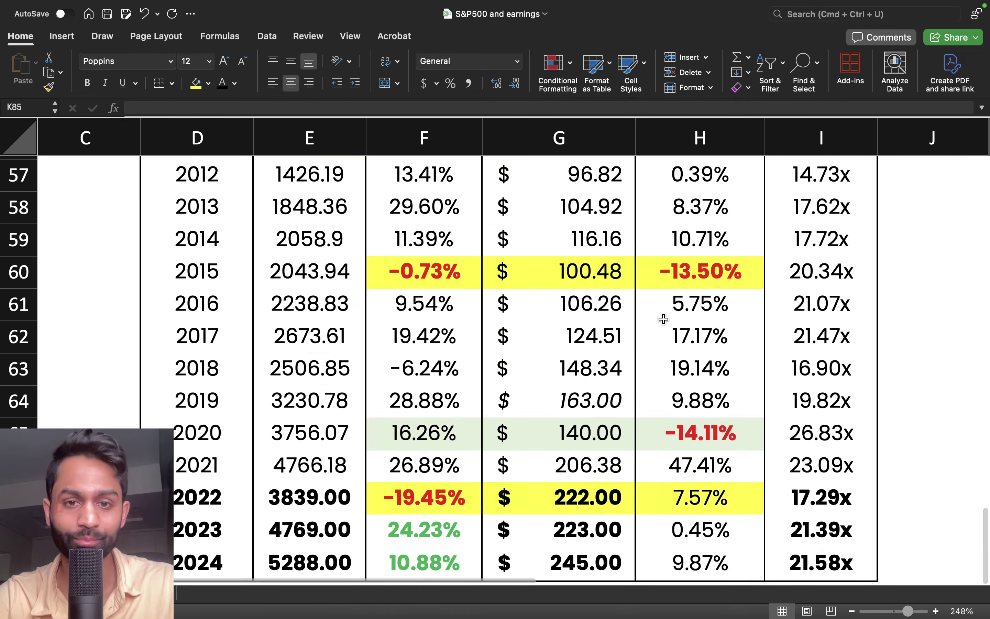
{"action": "scroll", "coordinate": [663, 318], "scroll_direction": "right", "scroll_amount": 2}
{"action": "scroll", "coordinate": [663, 318], "scroll_direction": "up", "scroll_amount": 2}
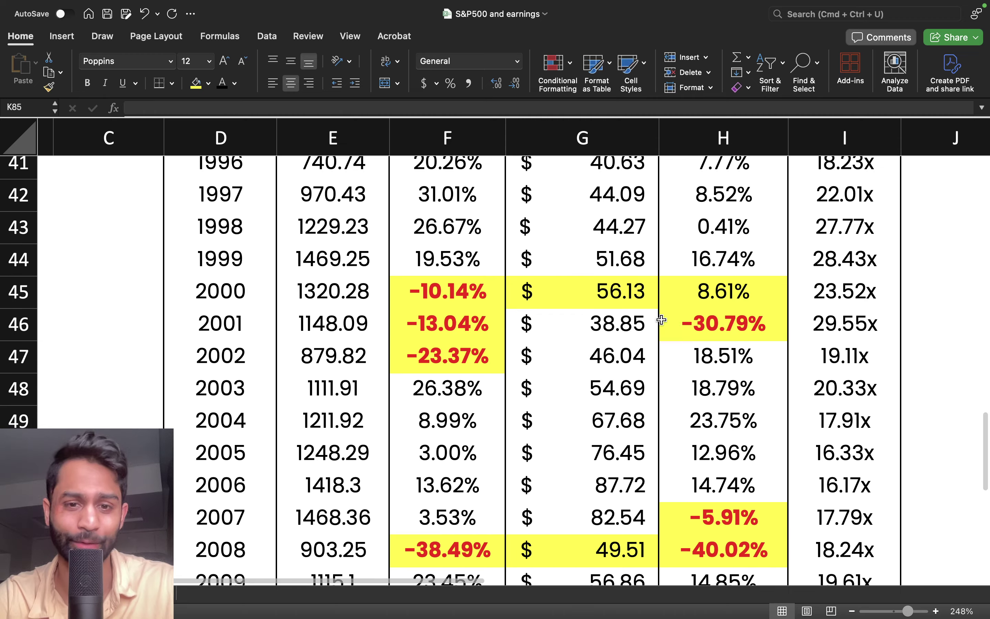
{"action": "left_click_drag", "start_coordinate": [241, 325], "coordinate": [721, 325]}
{"action": "left_click", "coordinate": [721, 326]}
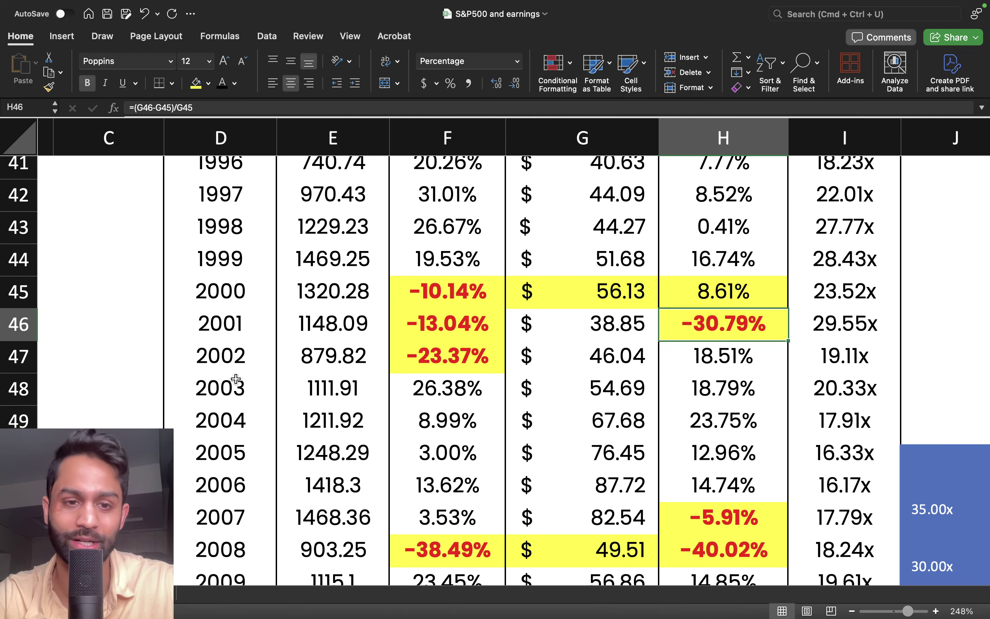
{"action": "left_click_drag", "start_coordinate": [211, 335], "coordinate": [489, 323]}
{"action": "left_click", "coordinate": [489, 322]}
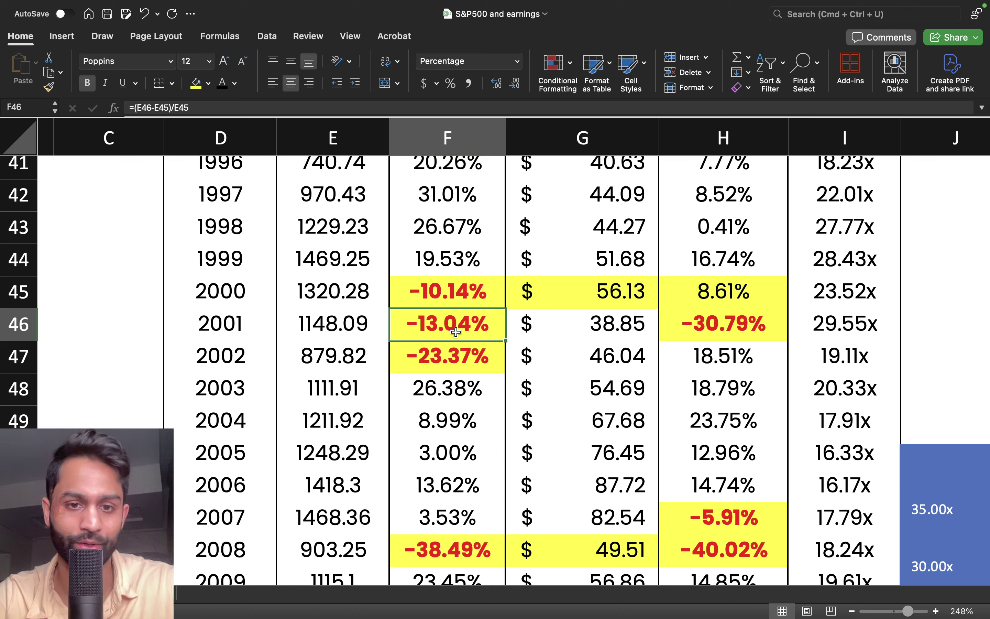
{"action": "left_click", "coordinate": [684, 333]}
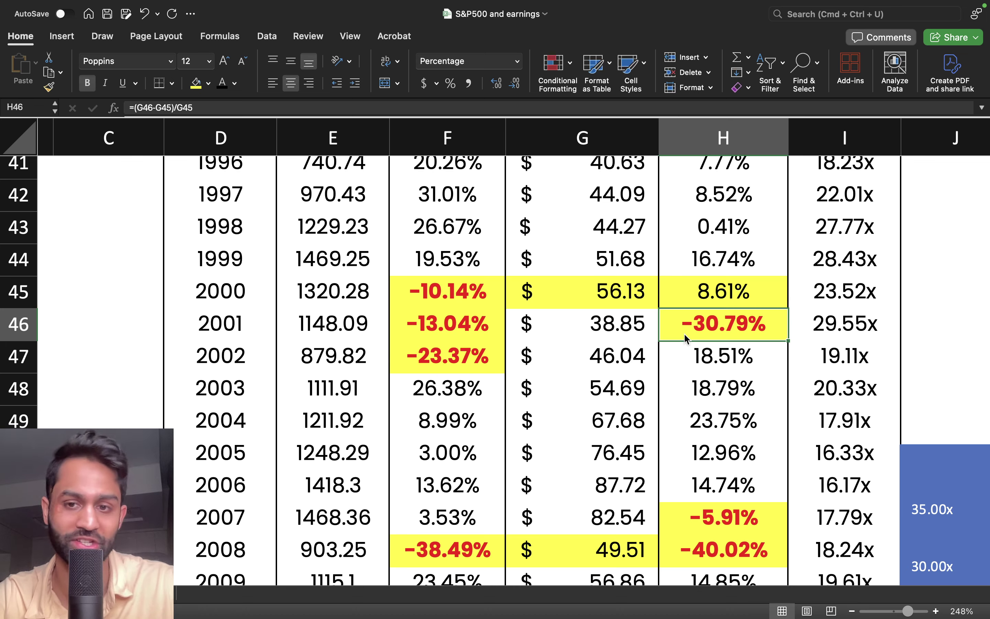
{"action": "left_click", "coordinate": [611, 333]}
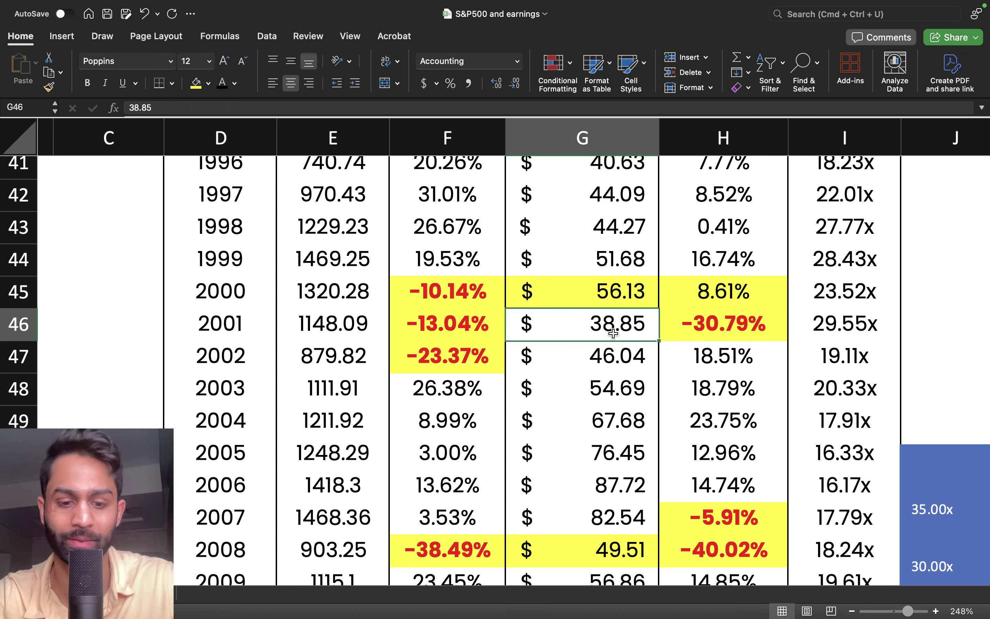
- Test 2001 earnings of 50 in G46 and check the effect on the earnings change in H46 and the P/E ratio in I46
{"action": "type", "text": "50"}
{"action": "key", "text": "Return"}
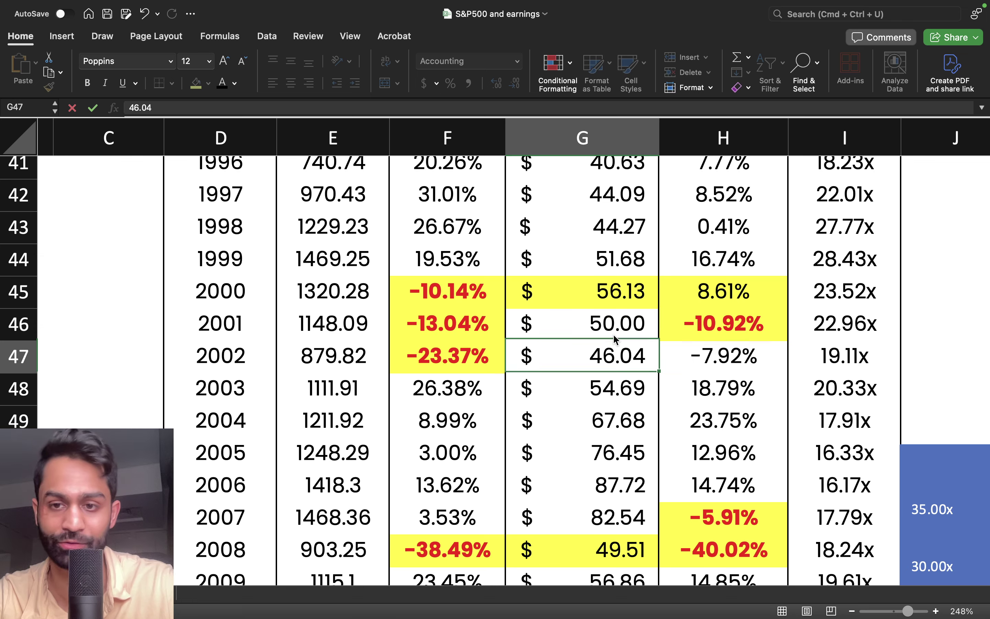
{"action": "left_click", "coordinate": [705, 322]}
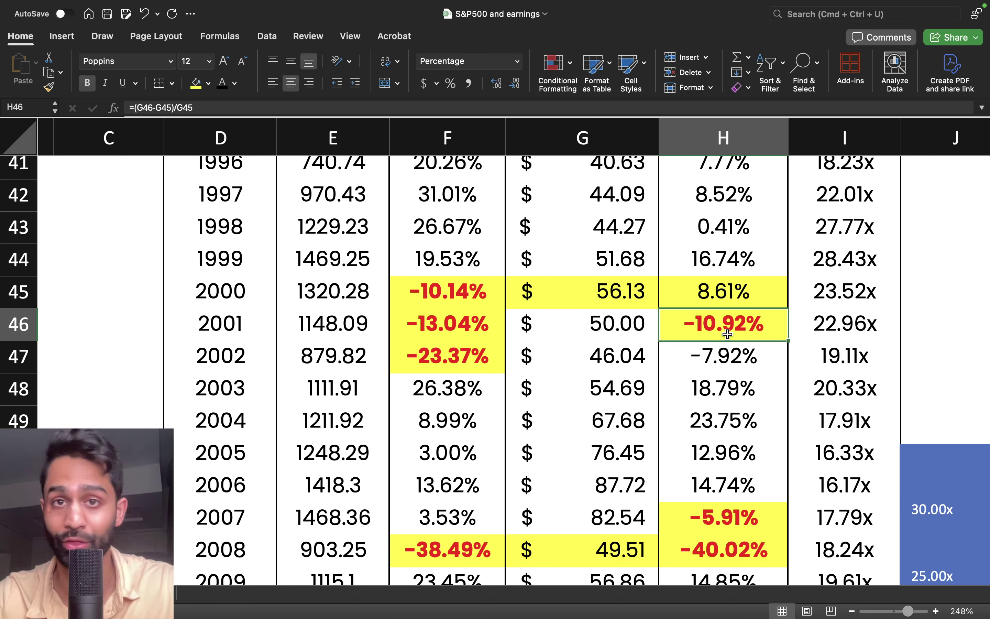
{"action": "left_click", "coordinate": [861, 329]}
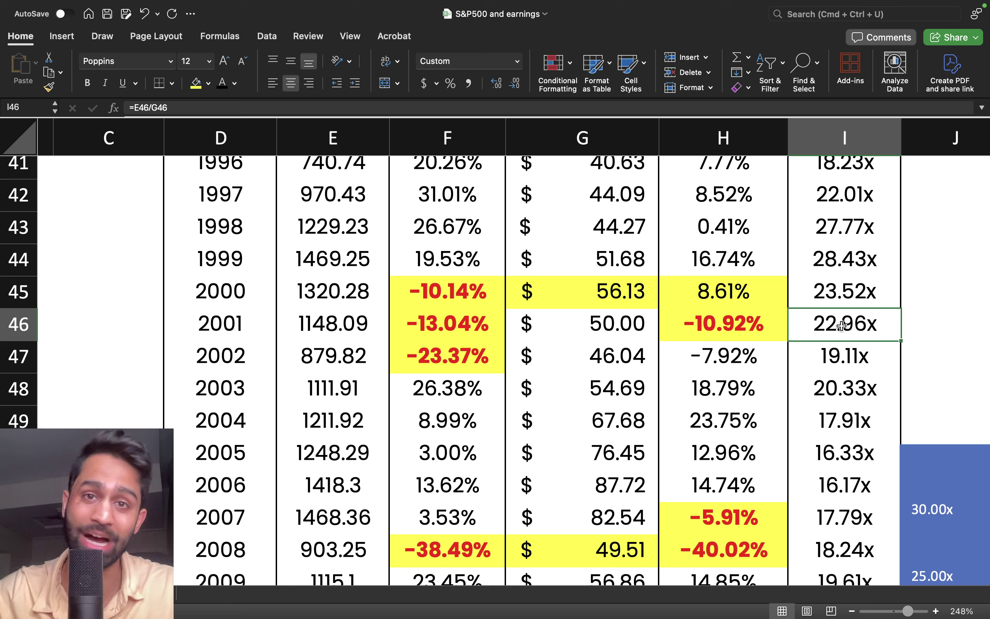
- Undo, redo and again undo the 2001 earnings edit in G46 to compare its effect on the P/E ratio in I46
{"action": "key", "text": "super+z"}
{"action": "left_click", "coordinate": [839, 327]}
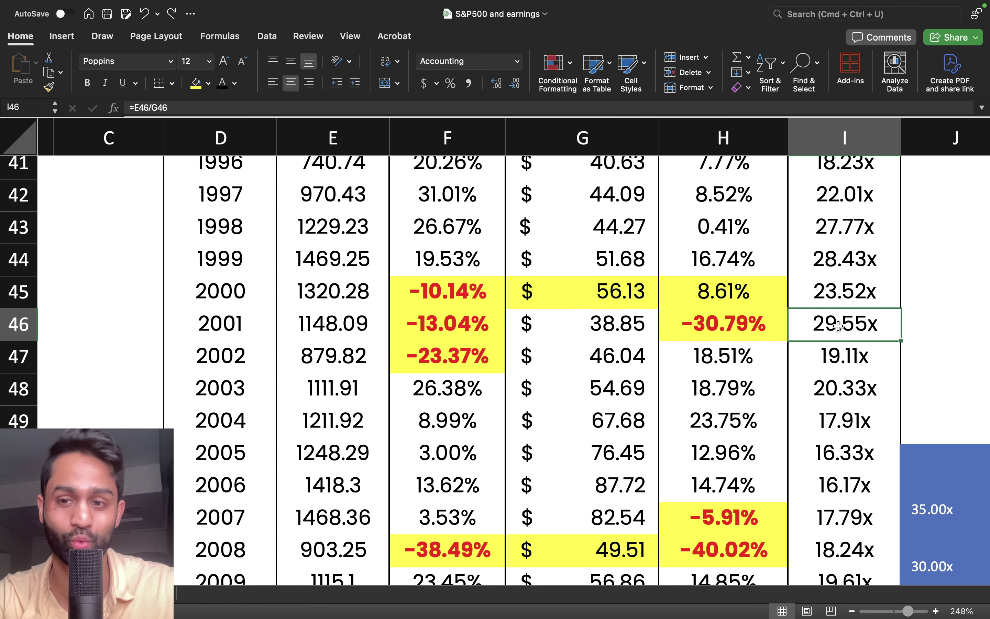
{"action": "key", "text": "super+y"}
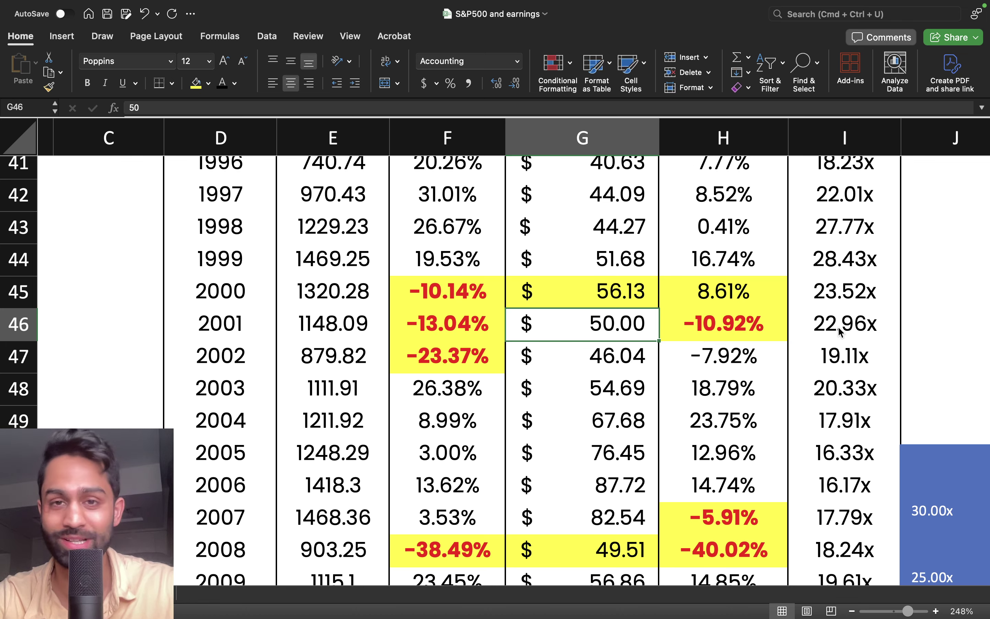
{"action": "left_click", "coordinate": [839, 329]}
{"action": "key", "text": "super+z"}
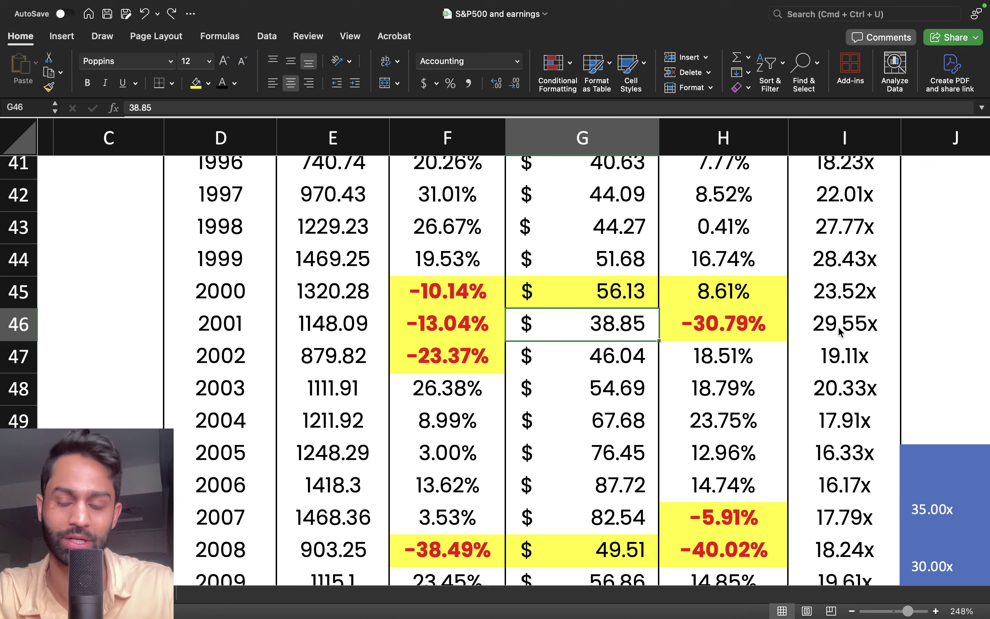
{"action": "left_click", "coordinate": [840, 332]}
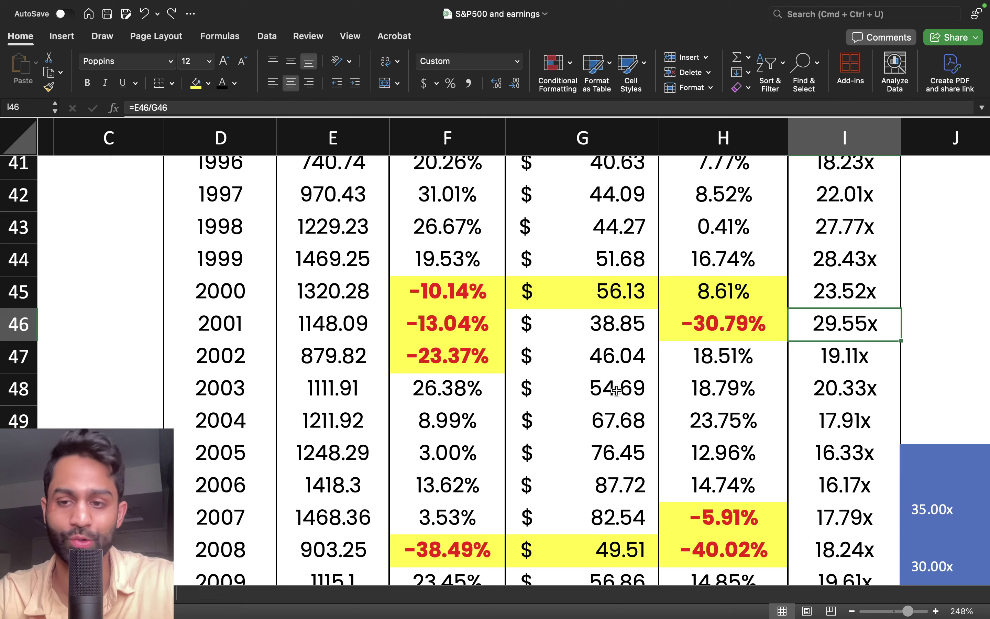
- Review the 5YR to 30YR period headings and the AVG and MED rows of the HISTORICAL P/E table
{"action": "scroll", "coordinate": [617, 390], "scroll_direction": "down", "scroll_amount": 1}
{"action": "scroll", "coordinate": [616, 391], "scroll_direction": "down", "scroll_amount": 10}
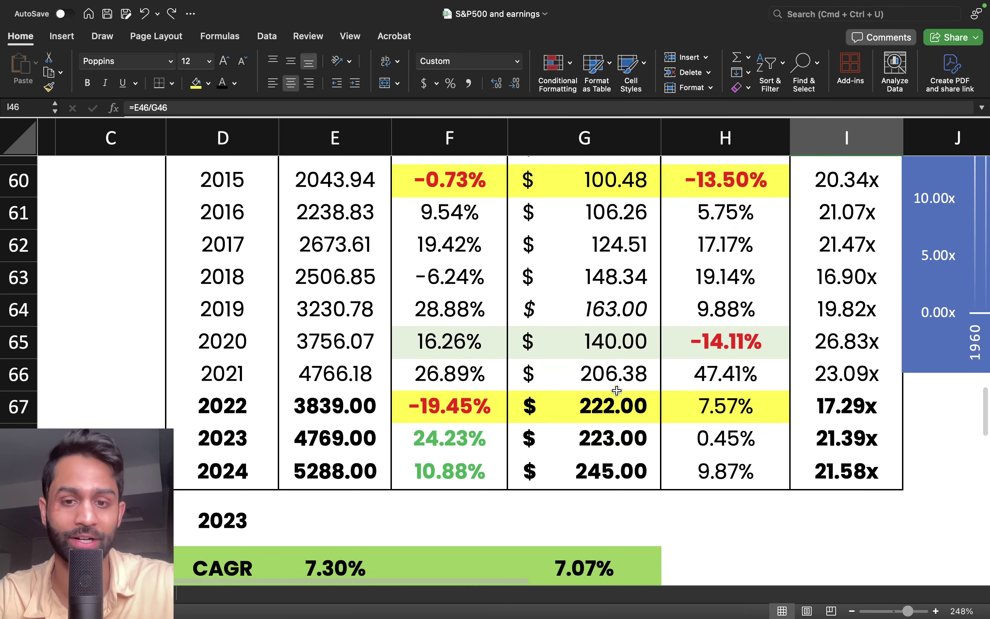
{"action": "scroll", "coordinate": [618, 395], "scroll_direction": "down", "scroll_amount": 1}
{"action": "scroll", "coordinate": [617, 395], "scroll_direction": "down", "scroll_amount": 5}
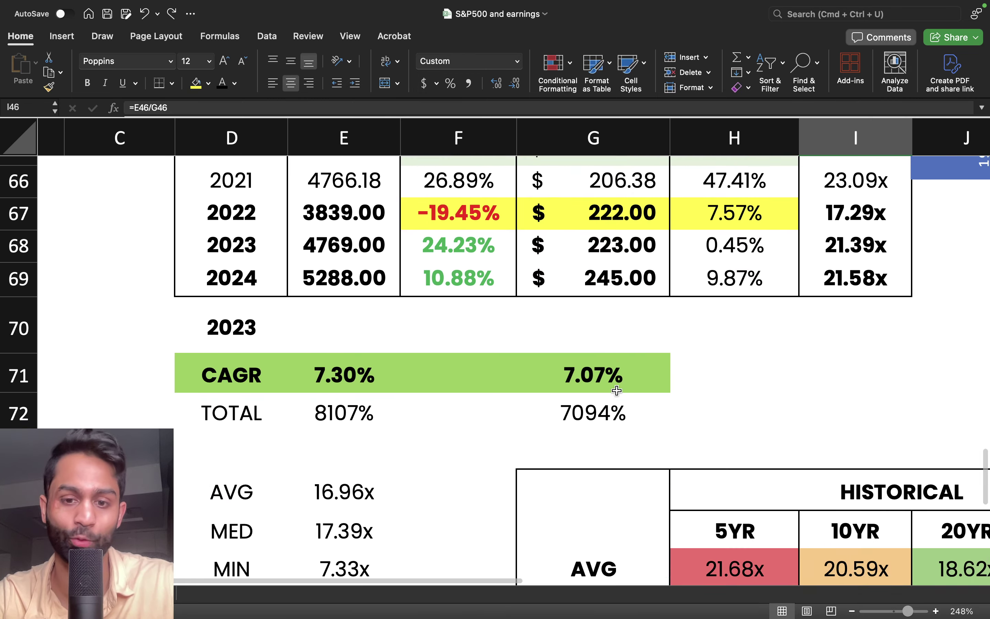
{"action": "scroll", "coordinate": [616, 390], "scroll_direction": "right", "scroll_amount": 3}
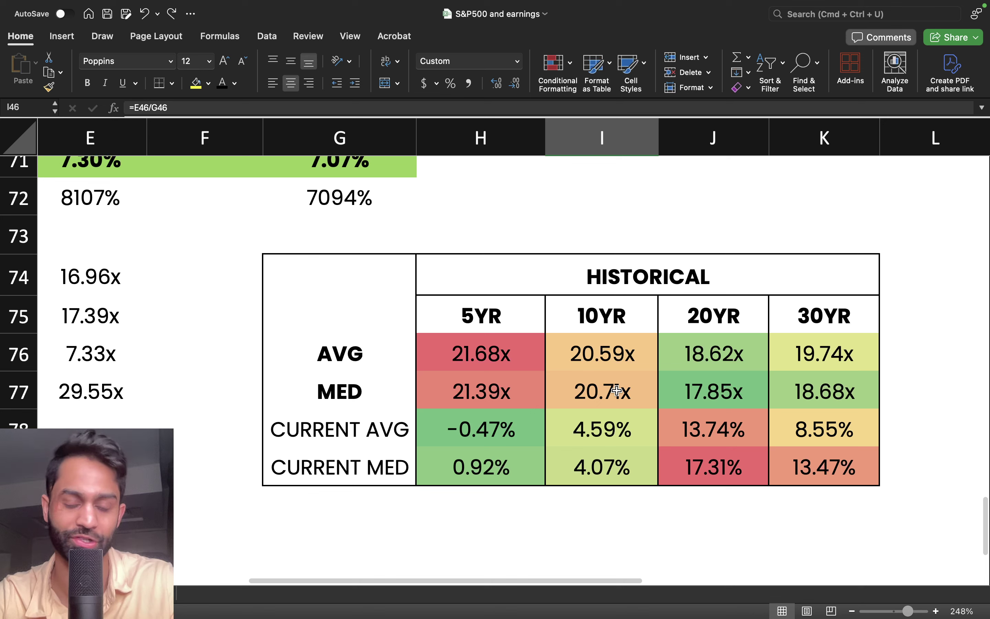
{"action": "left_click", "coordinate": [550, 320]}
{"action": "left_click_drag", "start_coordinate": [704, 317], "coordinate": [819, 319]}
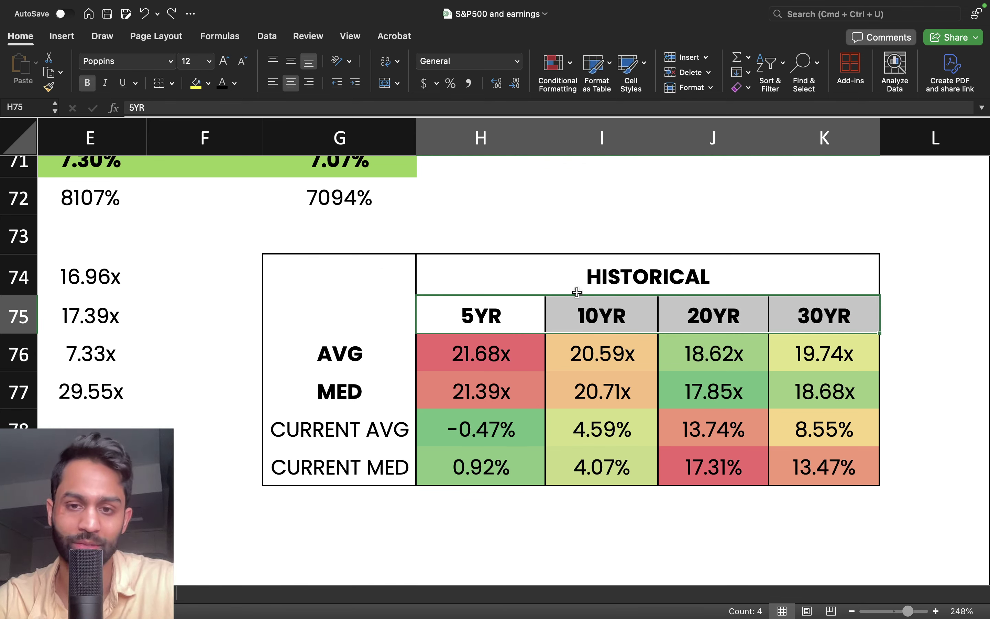
{"action": "left_click", "coordinate": [522, 344]}
{"action": "left_click_drag", "start_coordinate": [364, 355], "coordinate": [363, 385]}
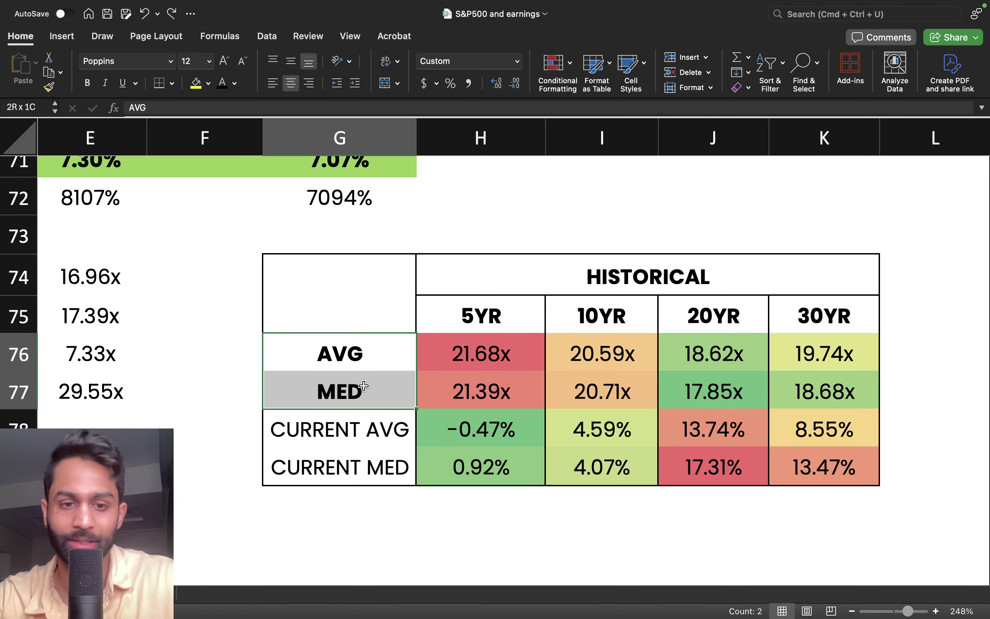
- Examine the CURRENT AVG and CURRENT MED percentages in H78:K79, focusing on the 20YR and 30YR columns
{"action": "left_click_drag", "start_coordinate": [481, 426], "coordinate": [806, 460]}
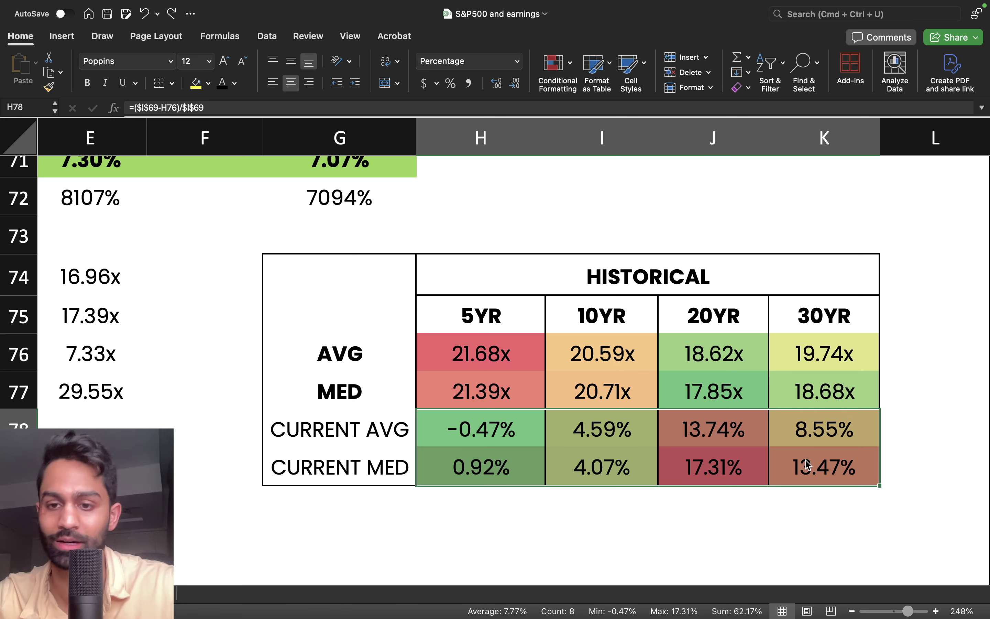
{"action": "left_click", "coordinate": [728, 441]}
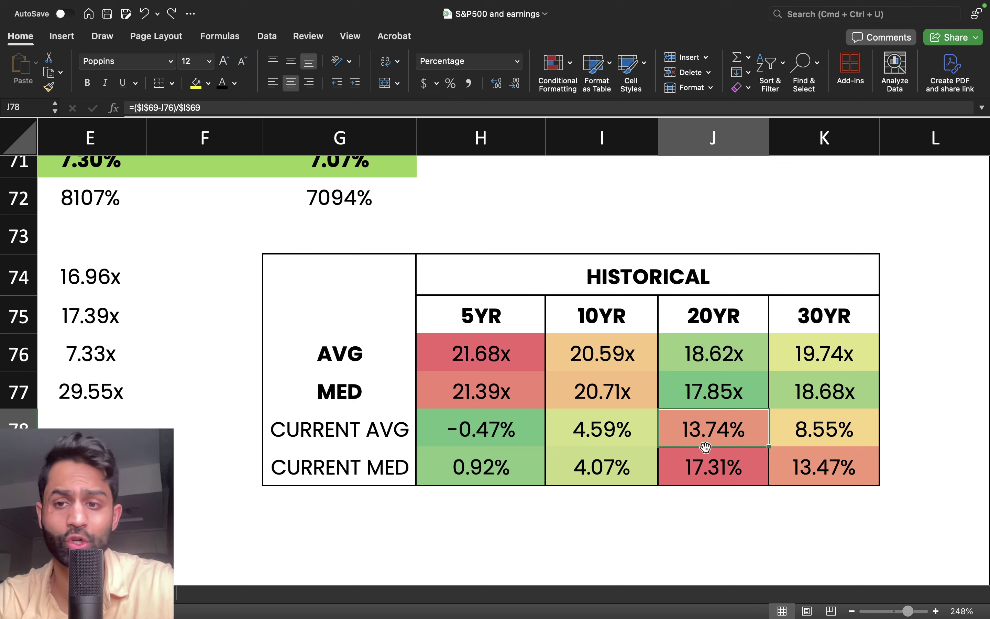
{"action": "left_click", "coordinate": [724, 324]}
{"action": "left_click_drag", "start_coordinate": [794, 323], "coordinate": [856, 480]}
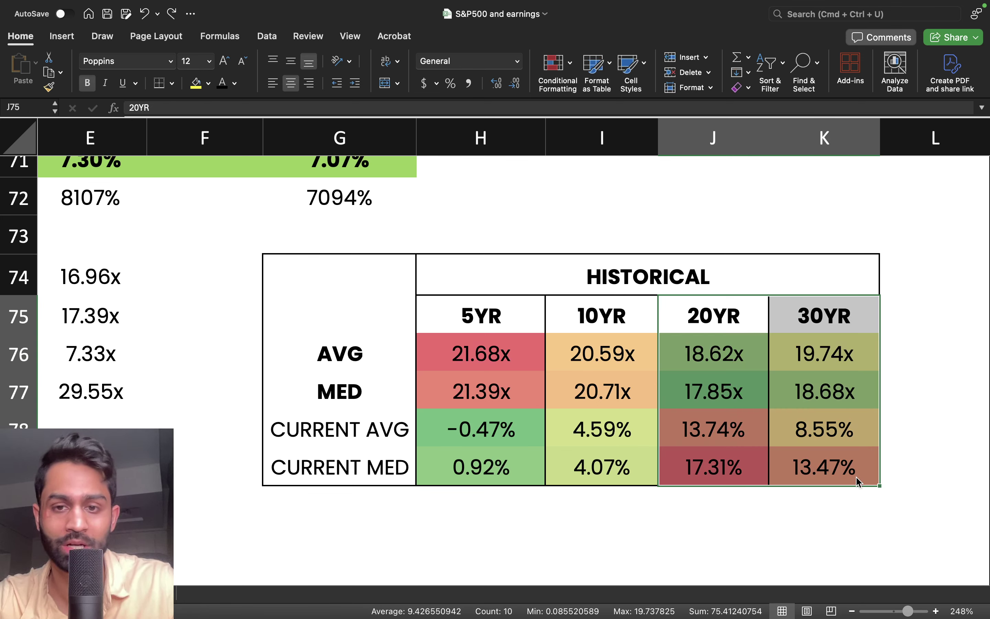
- Compare the 2024 P/E ratio in I69 with the 10YR average and median and their CURRENT AVG and CURRENT MED percentages
{"action": "left_click_drag", "start_coordinate": [589, 330], "coordinate": [591, 477]}
{"action": "scroll", "coordinate": [589, 476], "scroll_direction": "up", "scroll_amount": 3}
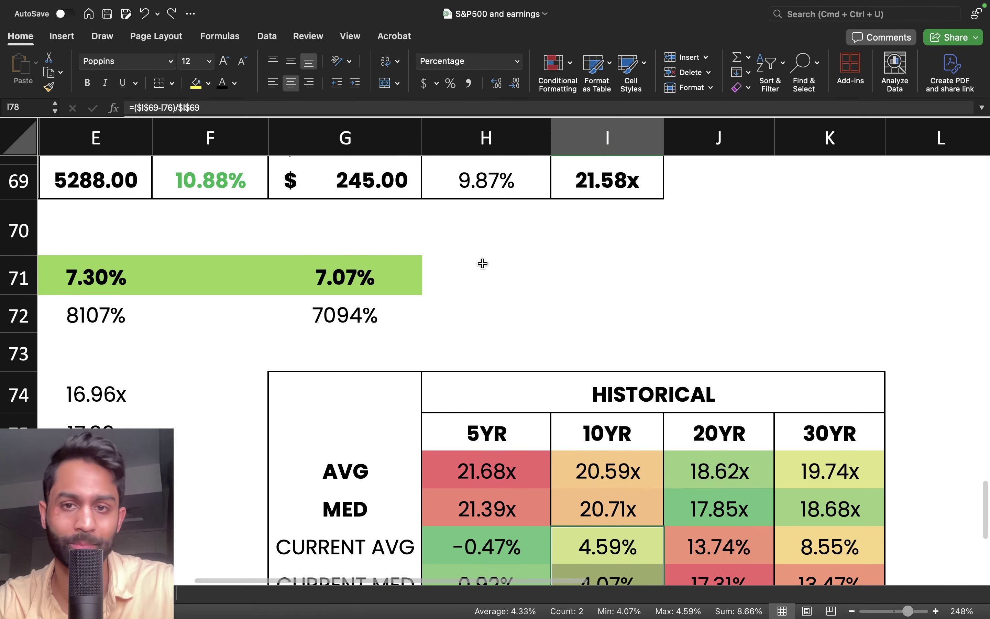
{"action": "left_click", "coordinate": [605, 172]}
{"action": "scroll", "coordinate": [664, 288], "scroll_direction": "down", "scroll_amount": 5}
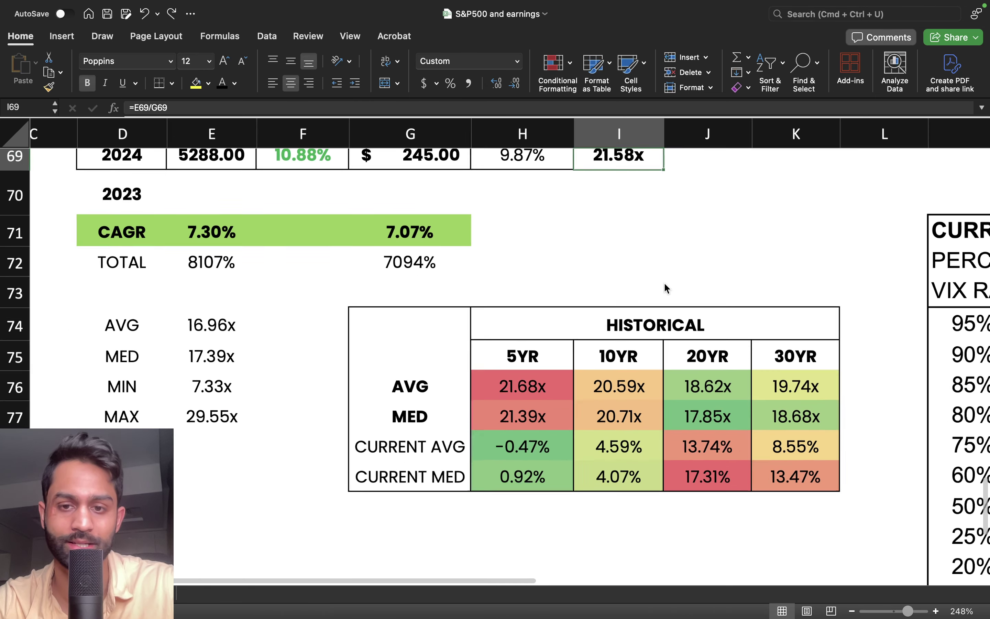
{"action": "scroll", "coordinate": [664, 287], "scroll_direction": "up", "scroll_amount": 2}
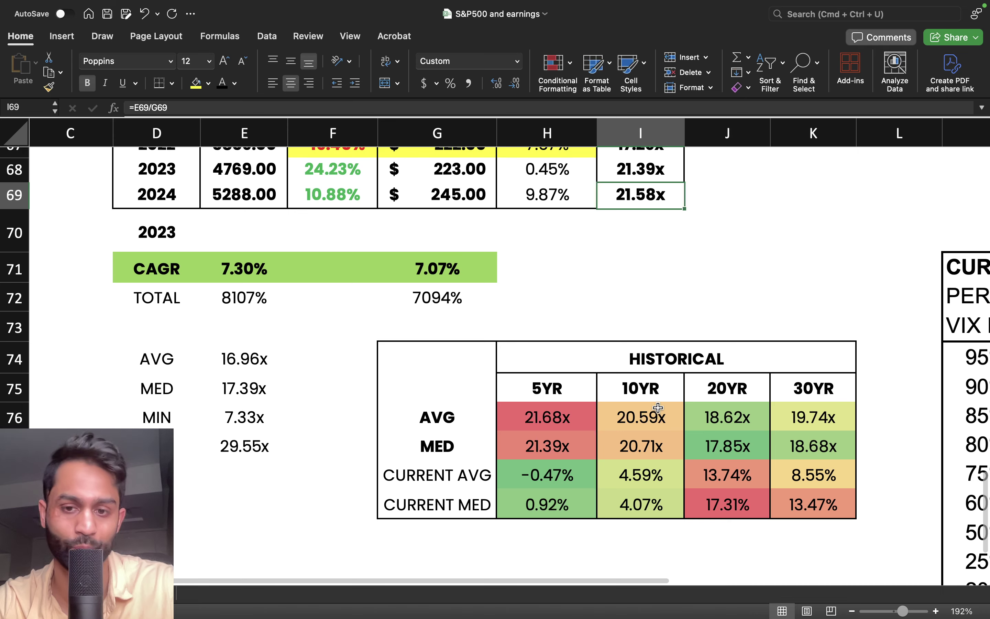
{"action": "left_click", "coordinate": [656, 417]}
{"action": "left_click", "coordinate": [657, 450], "text": "shift"}
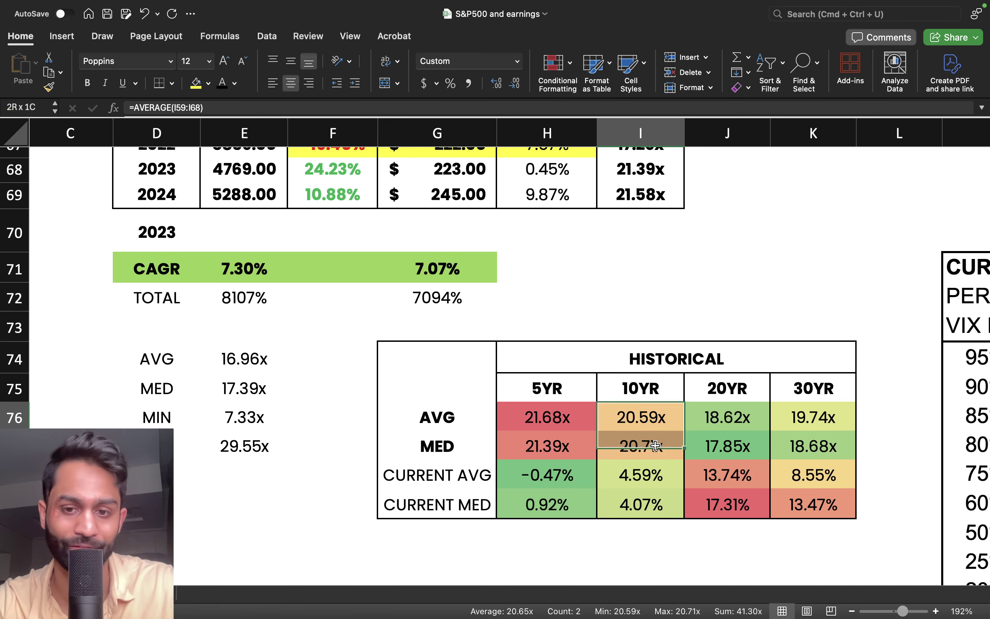
{"action": "left_click", "coordinate": [648, 486]}
{"action": "left_click", "coordinate": [646, 503], "text": "shift"}
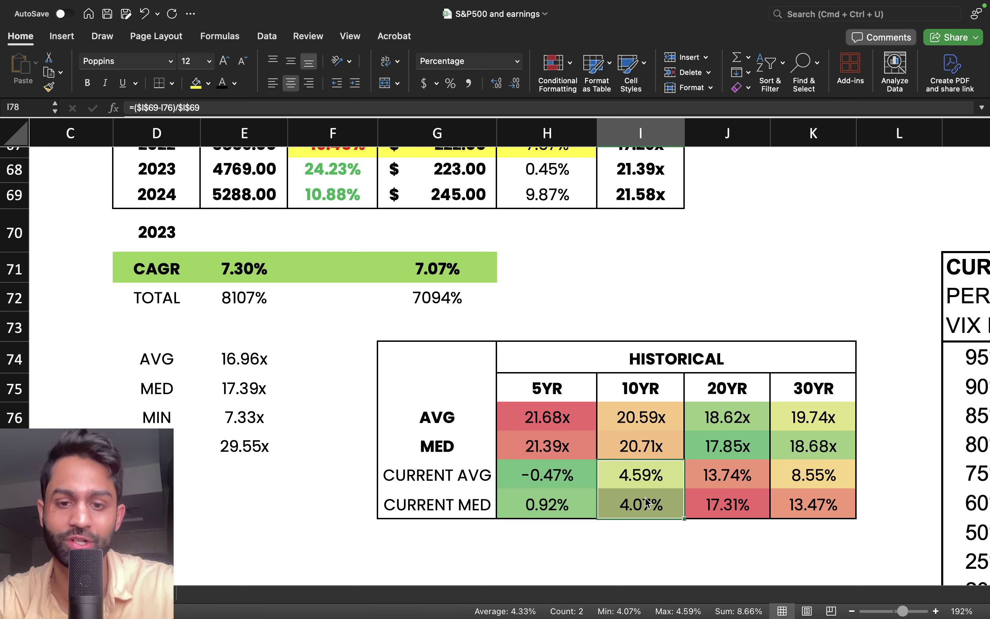
- Examine the 5YR column's current-versus-average and current-versus-median percentages alongside its average and median P/E
{"action": "left_click", "coordinate": [547, 384]}
{"action": "left_click", "coordinate": [564, 477]}
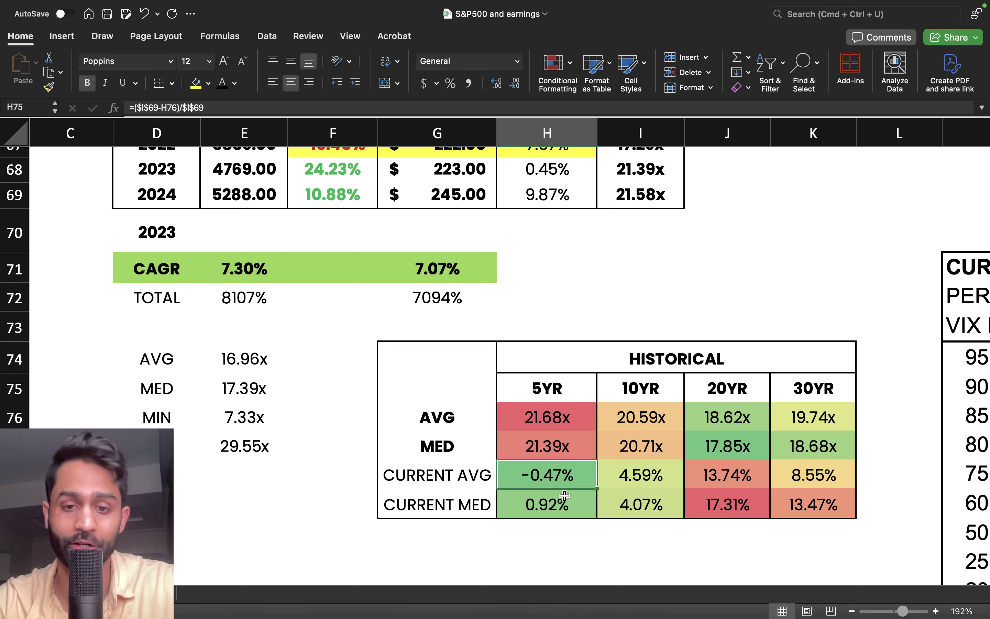
{"action": "left_click", "coordinate": [566, 503], "text": "shift"}
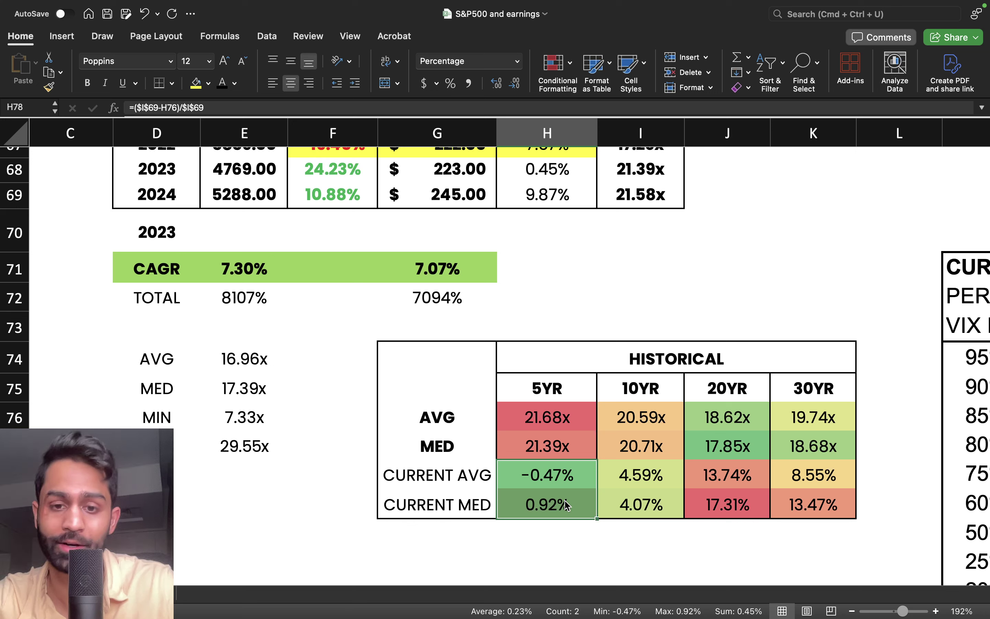
{"action": "left_click", "coordinate": [564, 481]}
{"action": "left_click", "coordinate": [563, 424]}
{"action": "left_click", "coordinate": [564, 449], "text": "shift"}
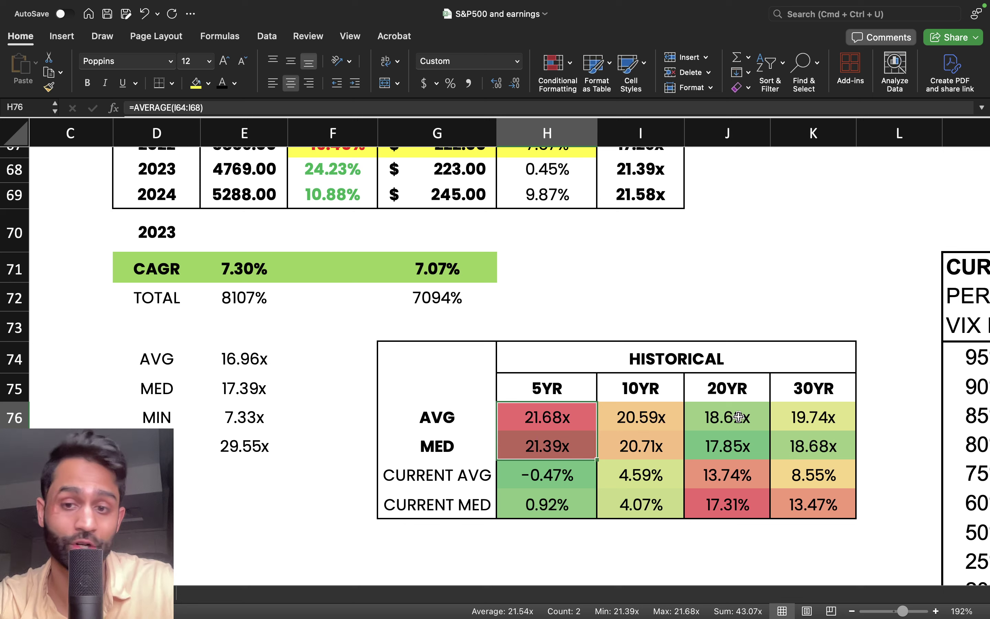
- Compare the 2024 P/E ratio in I69 with the 20YR and 30YR averages, medians and current deviation percentages
{"action": "left_click_drag", "start_coordinate": [728, 389], "coordinate": [806, 454]}
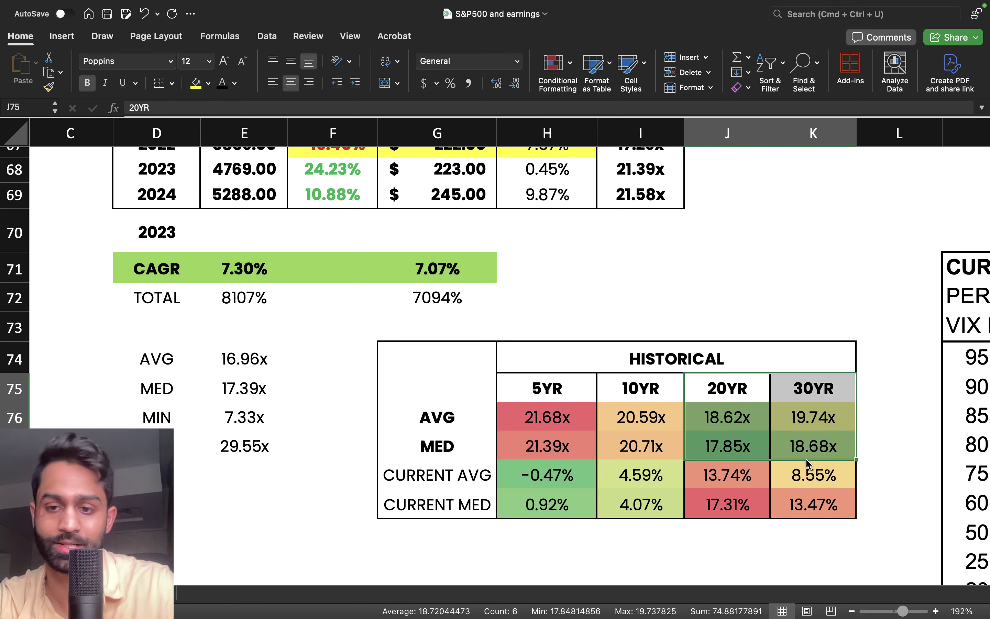
{"action": "left_click", "coordinate": [803, 446]}
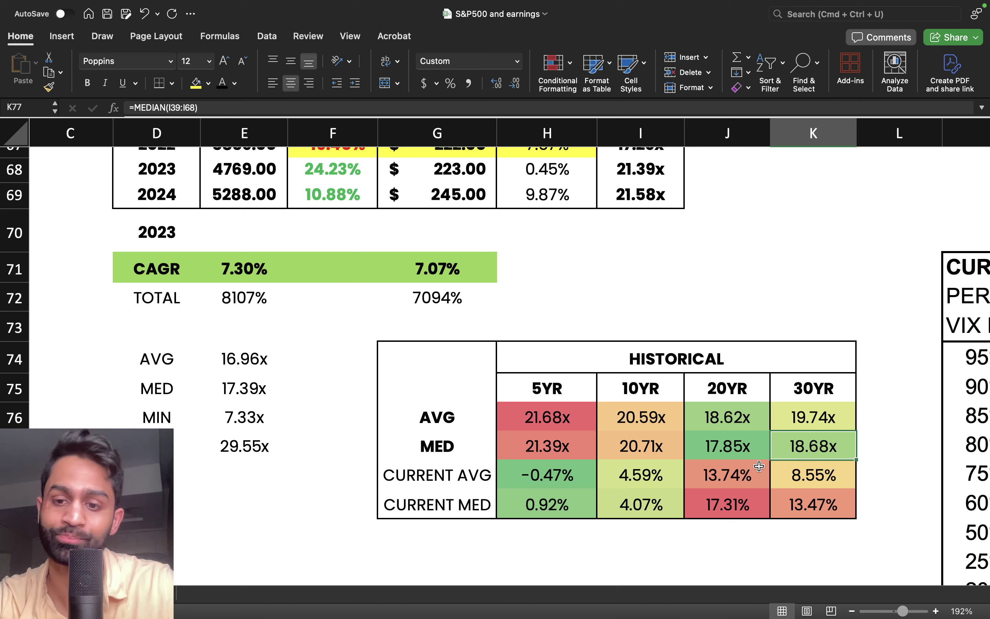
{"action": "left_click_drag", "start_coordinate": [734, 470], "coordinate": [813, 509]}
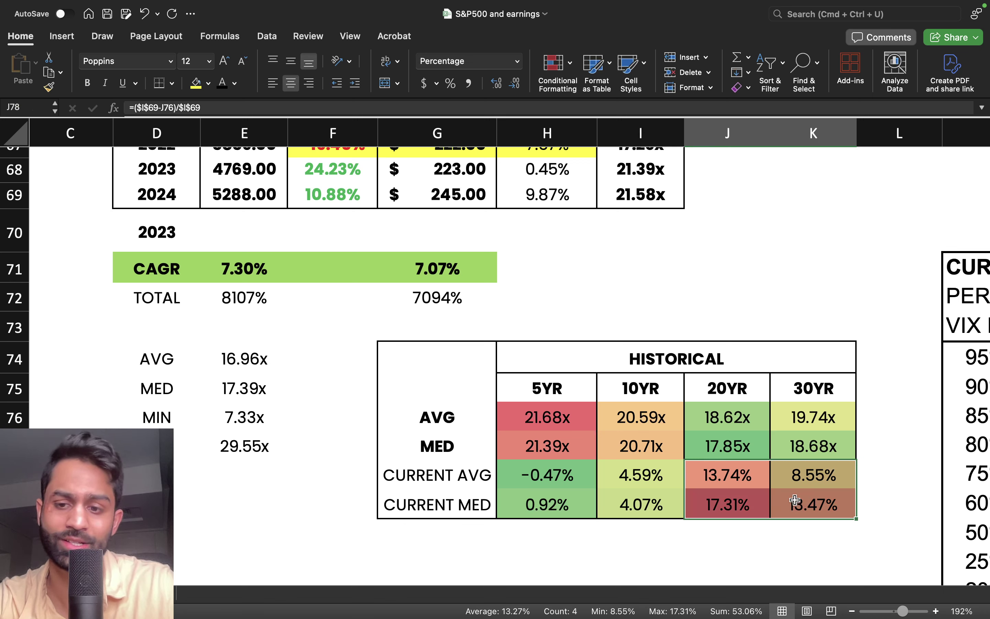
{"action": "left_click", "coordinate": [756, 509]}
{"action": "left_click_drag", "start_coordinate": [750, 480], "coordinate": [795, 502]}
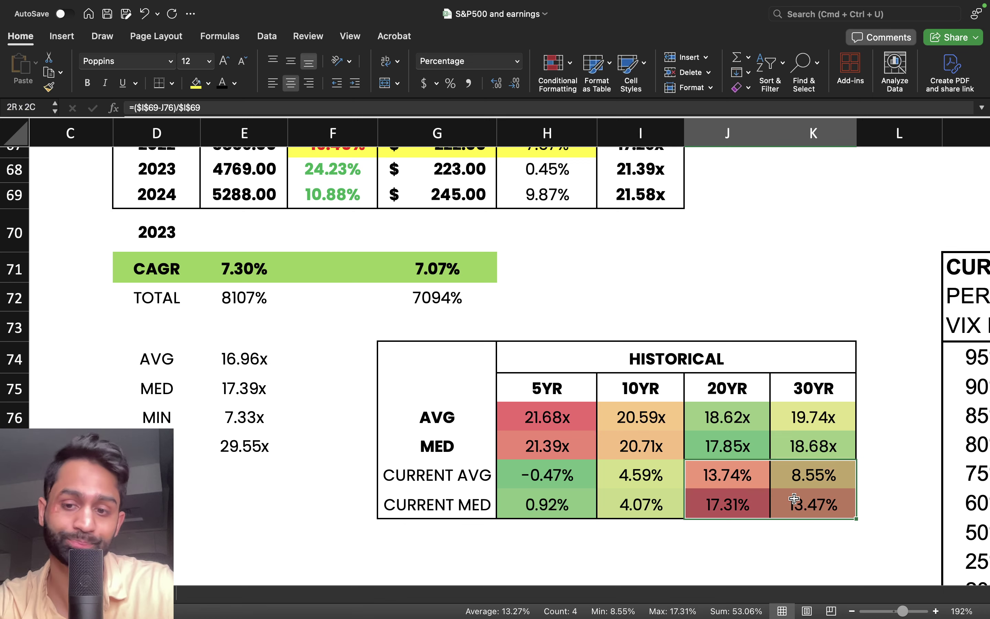
{"action": "left_click", "coordinate": [794, 502]}
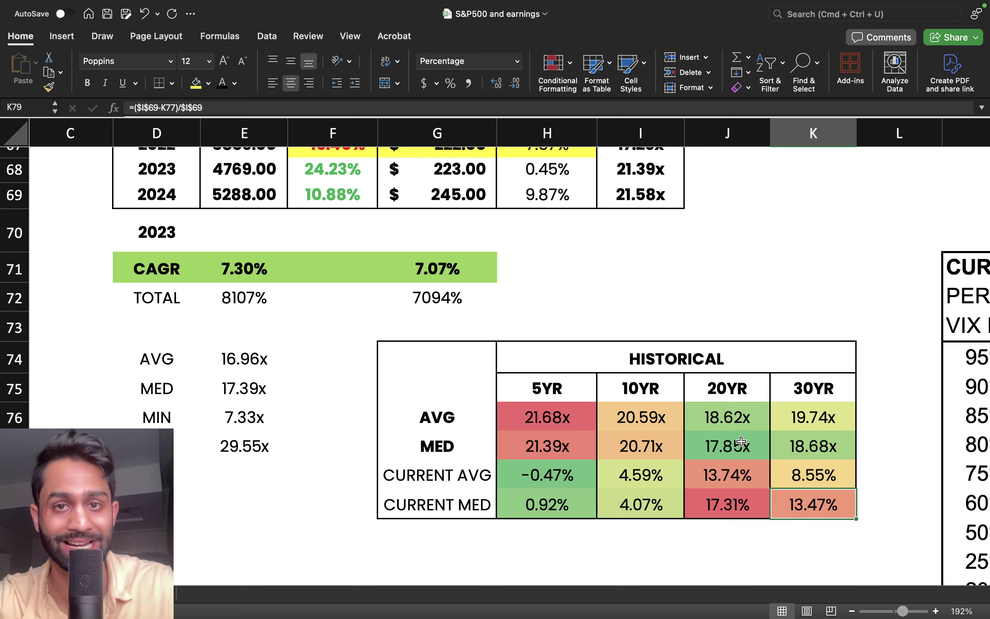
{"action": "left_click", "coordinate": [650, 200]}
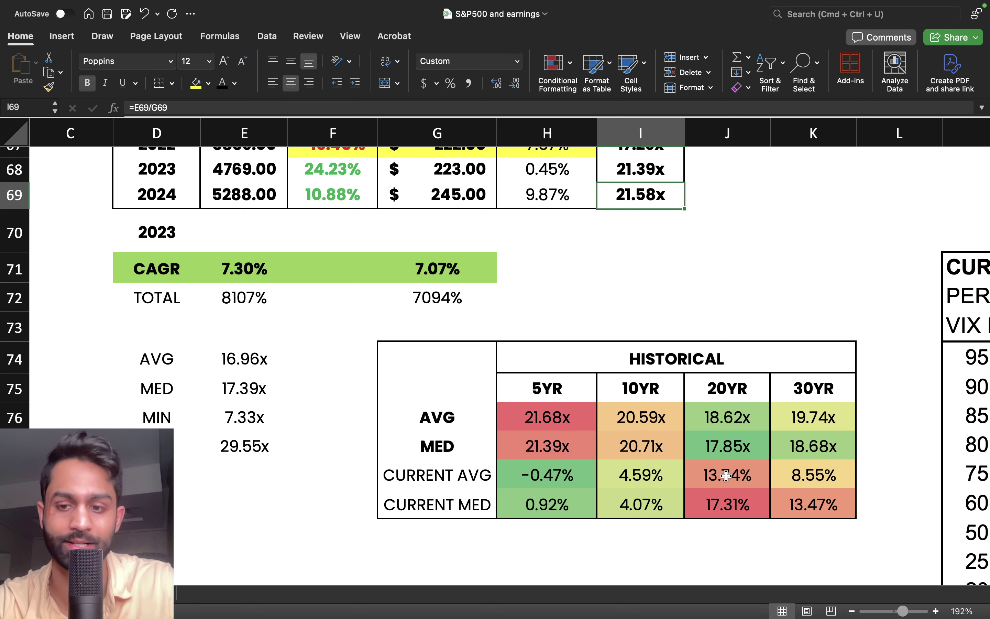
{"action": "left_click_drag", "start_coordinate": [721, 475], "coordinate": [774, 514]}
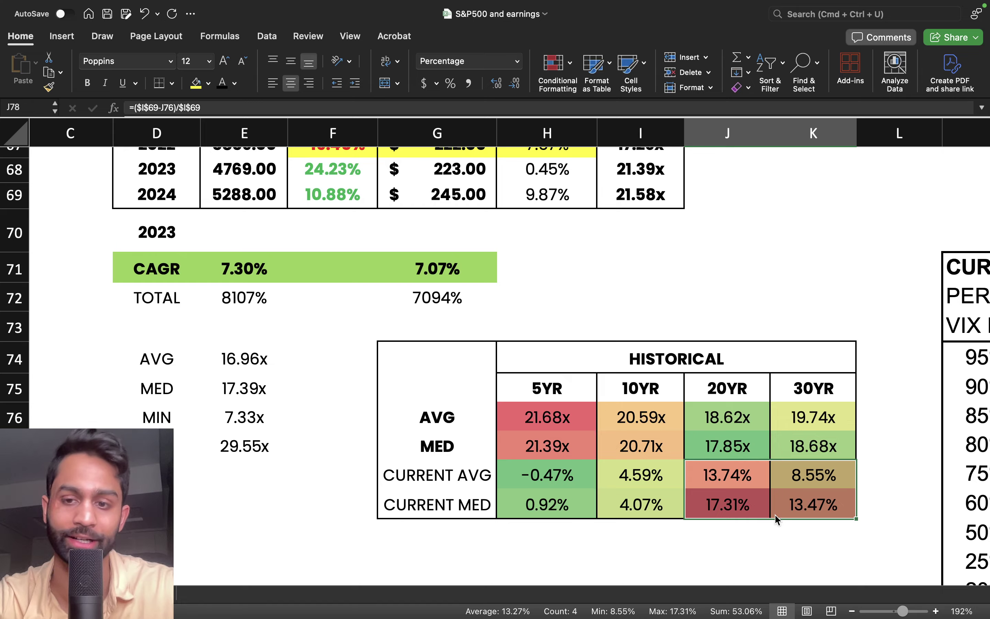
- Examine the P/E percentile table in M74:N85, inspecting the values for the 95% and 2% percentiles
{"action": "scroll", "coordinate": [775, 513], "scroll_direction": "down", "scroll_amount": 5}
{"action": "scroll", "coordinate": [774, 513], "scroll_direction": "right", "scroll_amount": 10}
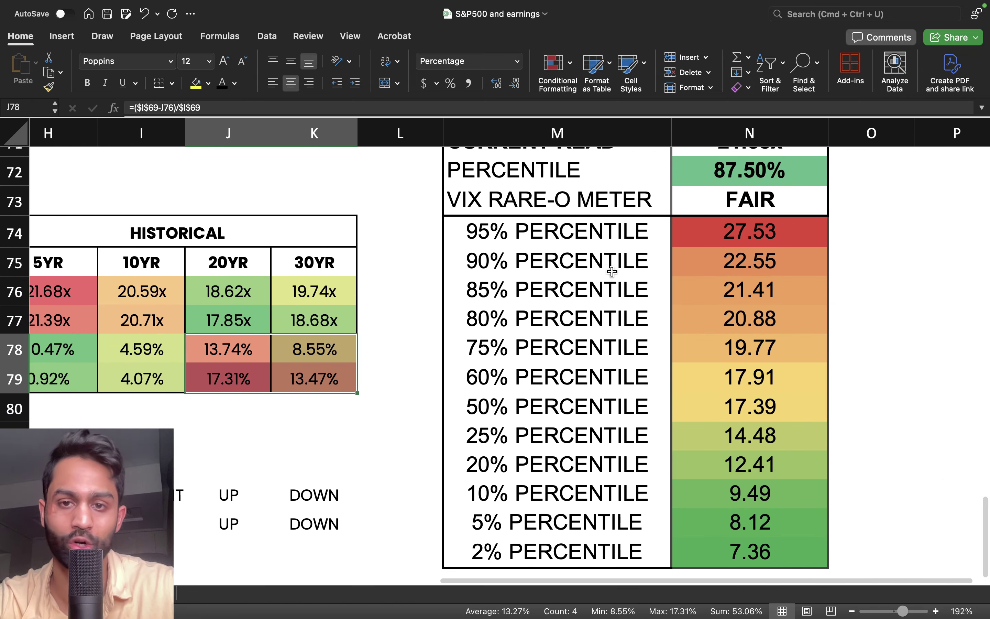
{"action": "left_click_drag", "start_coordinate": [609, 233], "coordinate": [751, 551]}
{"action": "left_click", "coordinate": [748, 449]}
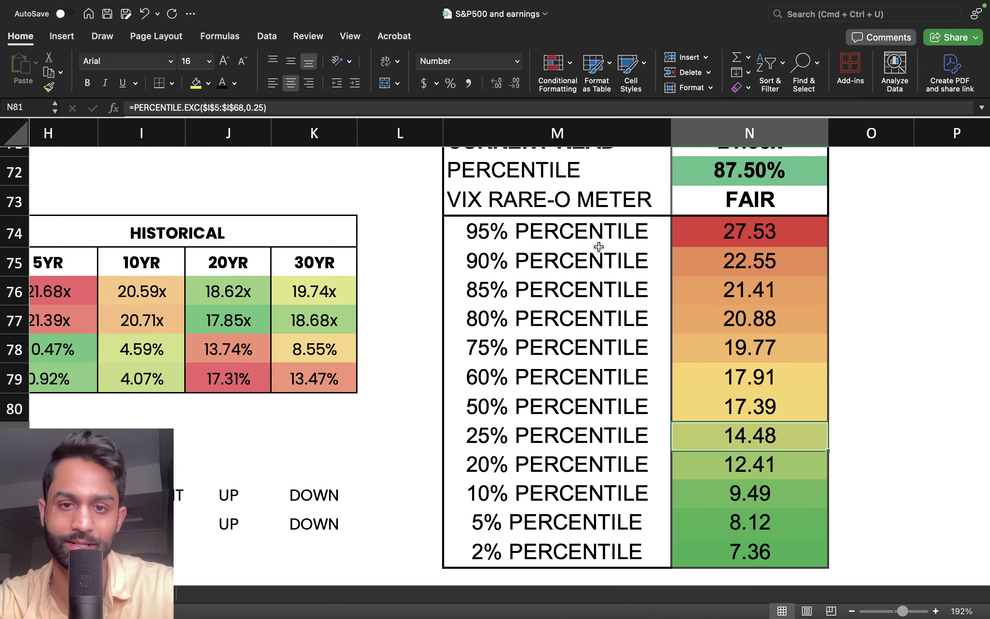
{"action": "left_click_drag", "start_coordinate": [596, 245], "coordinate": [758, 230]}
{"action": "left_click", "coordinate": [761, 230]}
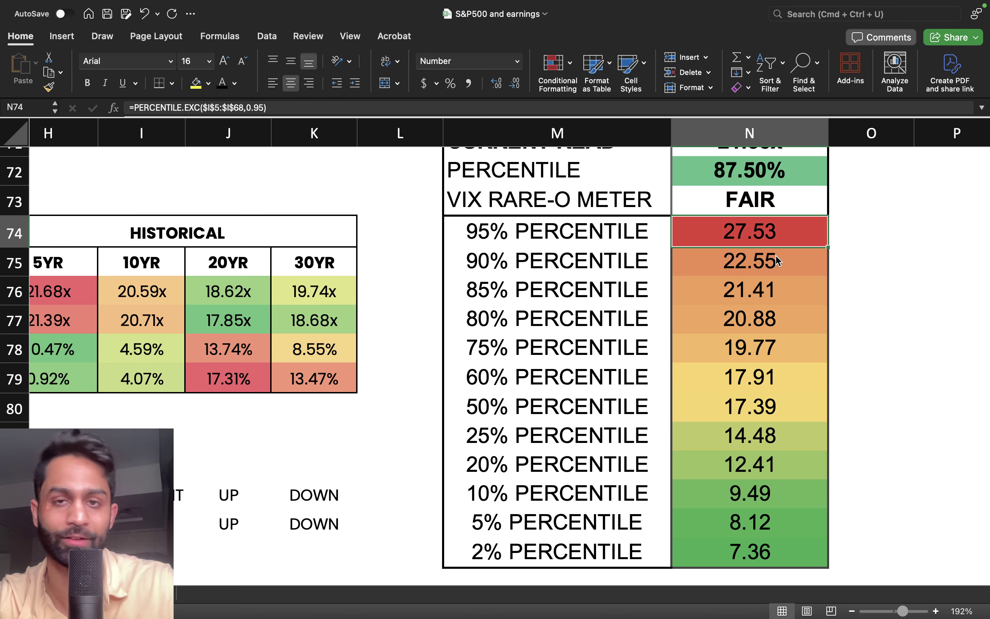
{"action": "left_click_drag", "start_coordinate": [571, 548], "coordinate": [744, 554]}
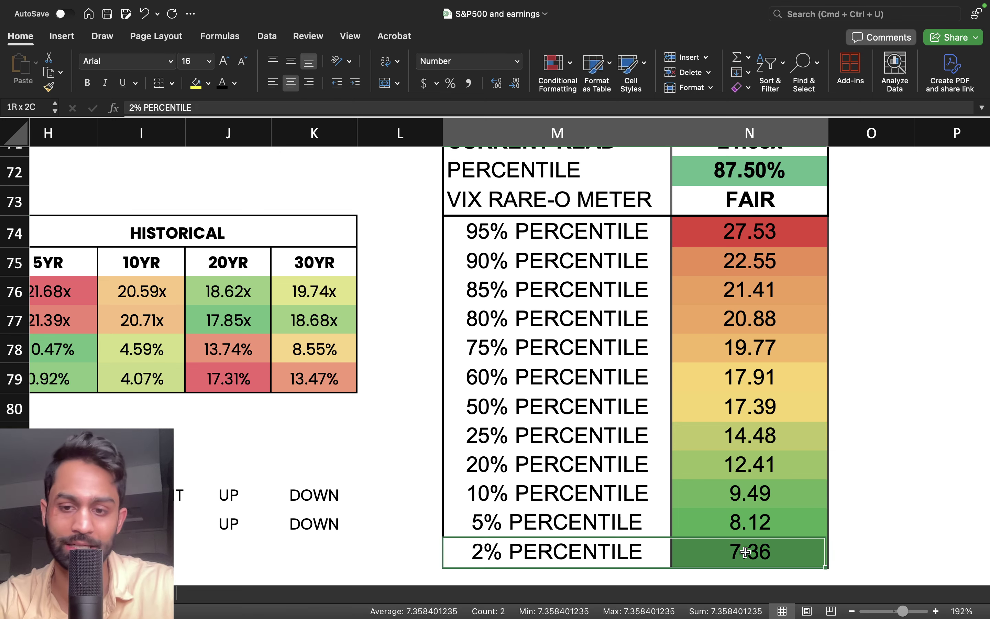
{"action": "left_click", "coordinate": [744, 553]}
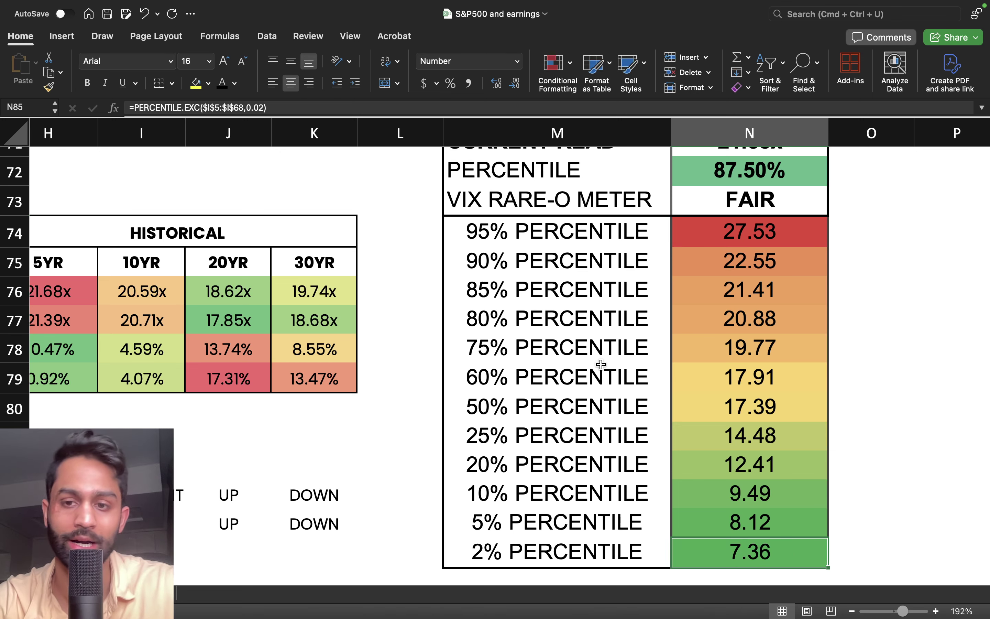
- Lower the EXPENSIVE threshold in the VIX RARE-O METER formula in N73 so it reads N71>21
{"action": "scroll", "coordinate": [600, 365], "scroll_direction": "up", "scroll_amount": 2}
{"action": "left_click_drag", "start_coordinate": [757, 221], "coordinate": [604, 221]}
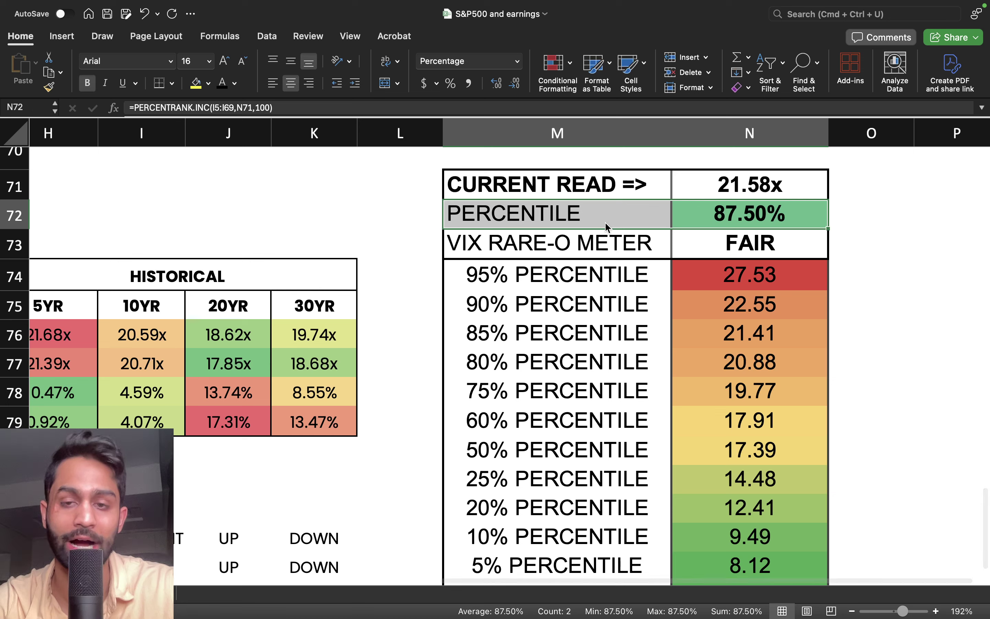
{"action": "double_click", "coordinate": [751, 242]}
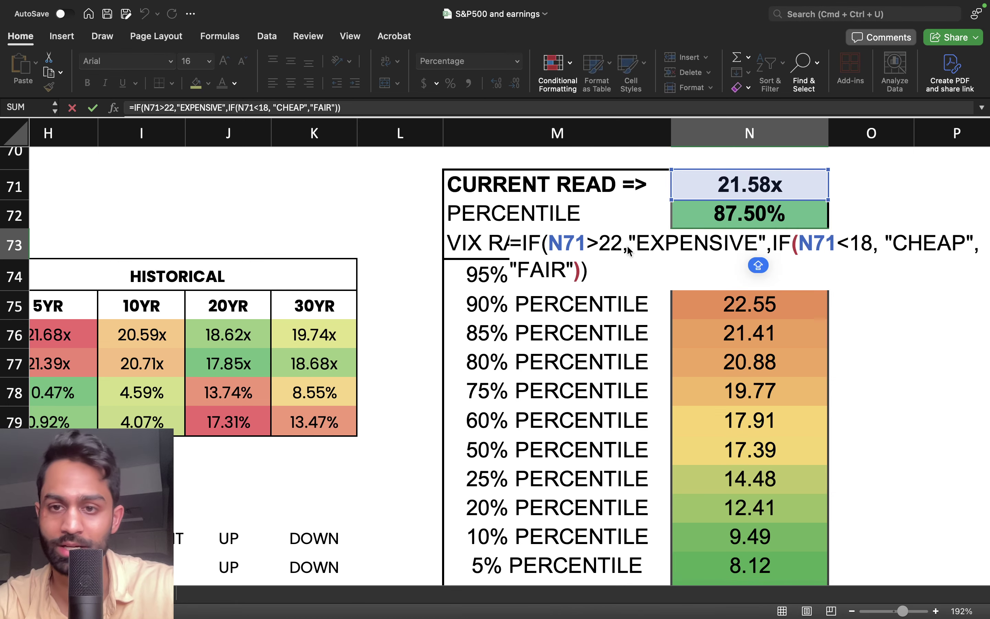
{"action": "left_click", "coordinate": [623, 245]}
{"action": "key", "text": "BackSpace"}
{"action": "type", "text": "1"}
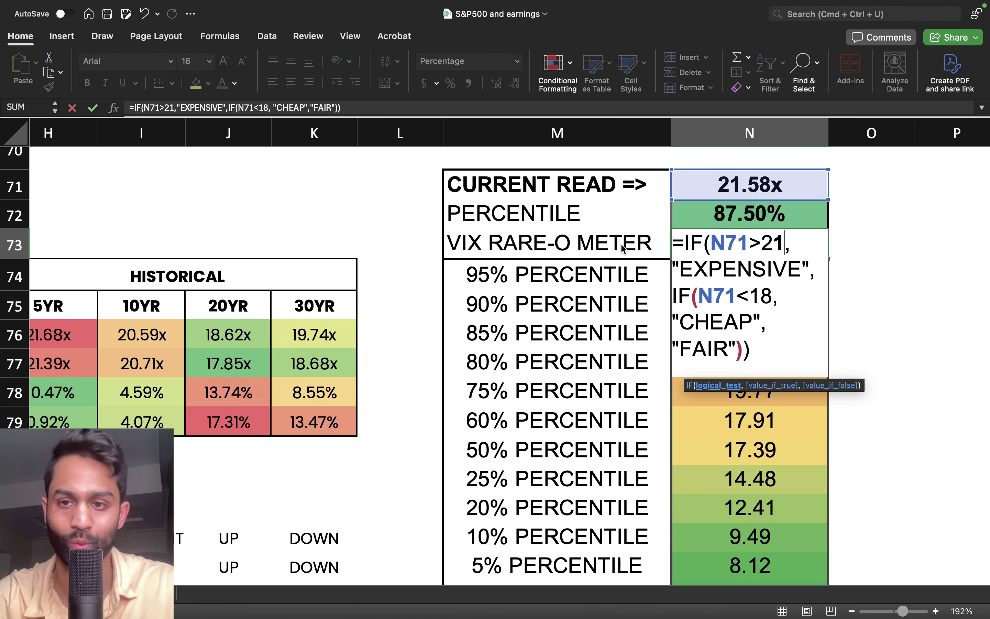
{"action": "key", "text": "Caps_Lock"}
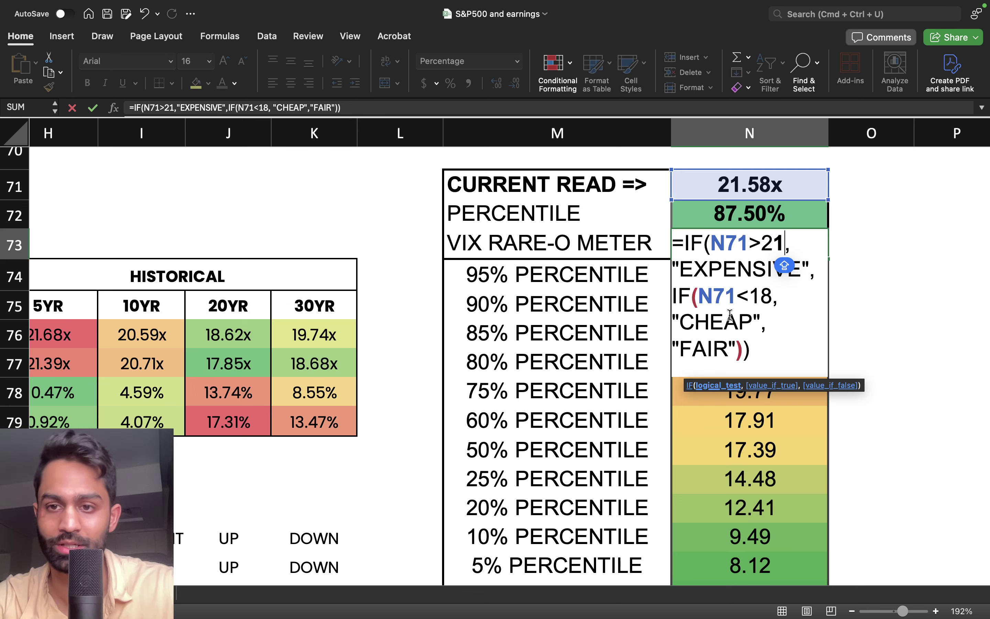
{"action": "key", "text": "Return"}
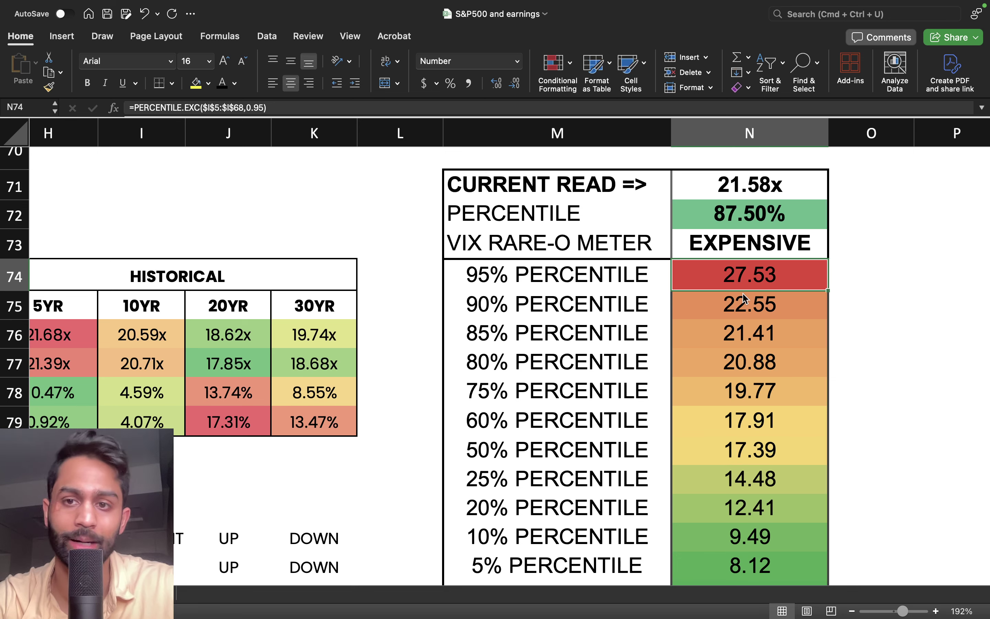
- Review the CURRENT READ, PERCENTILE and meter rating in N71:N73, checking the formula behind each cell
{"action": "left_click", "coordinate": [753, 192]}
{"action": "left_click", "coordinate": [645, 195]}
{"action": "key", "text": "Right"}
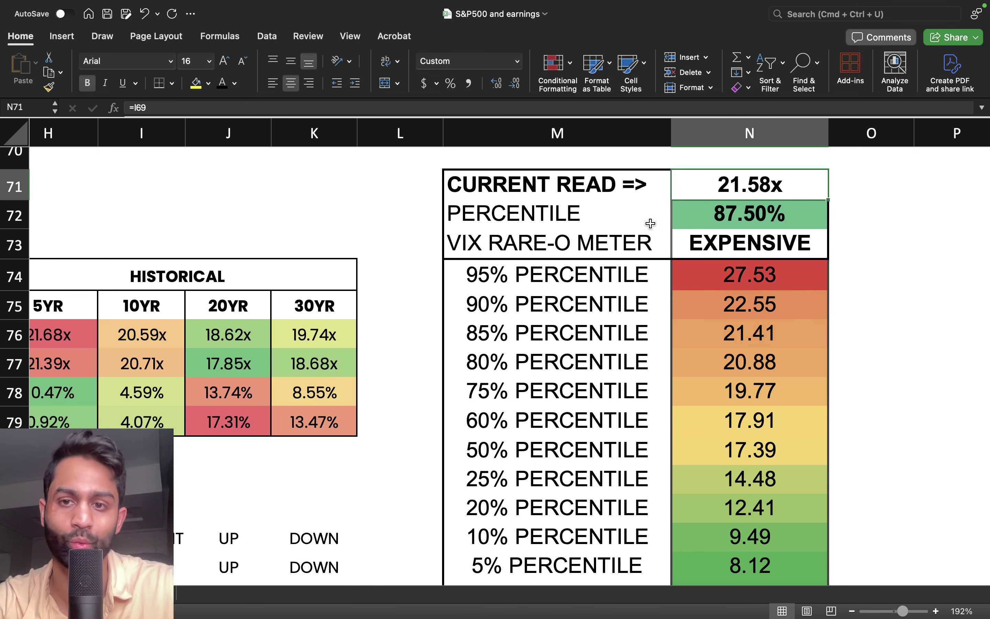
{"action": "left_click", "coordinate": [651, 223]}
{"action": "left_click", "coordinate": [752, 223]}
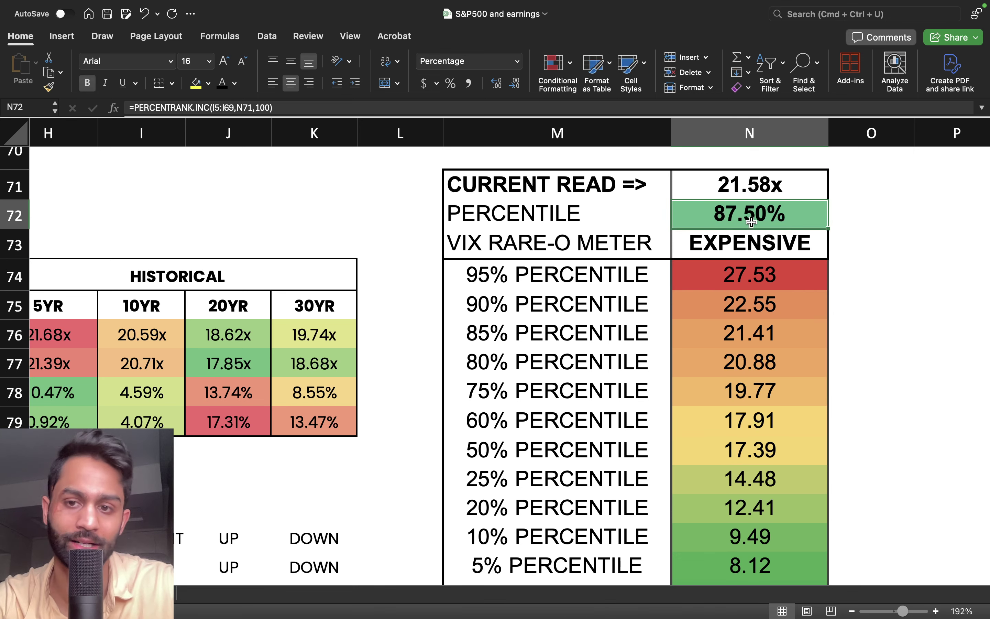
{"action": "left_click", "coordinate": [742, 252]}
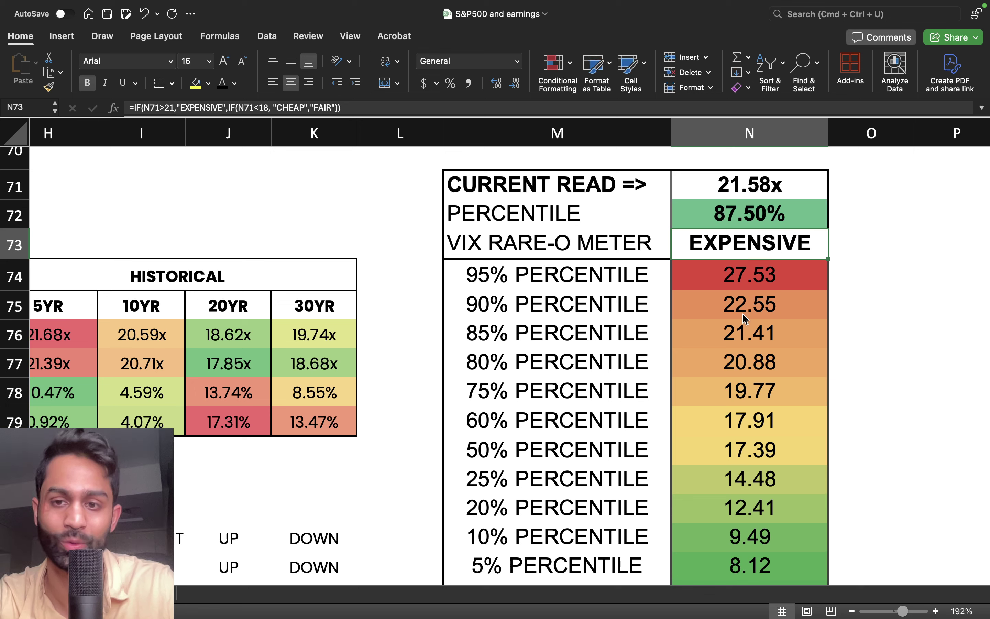
{"action": "left_click_drag", "start_coordinate": [659, 186], "coordinate": [720, 184]}
{"action": "left_click", "coordinate": [752, 193]}
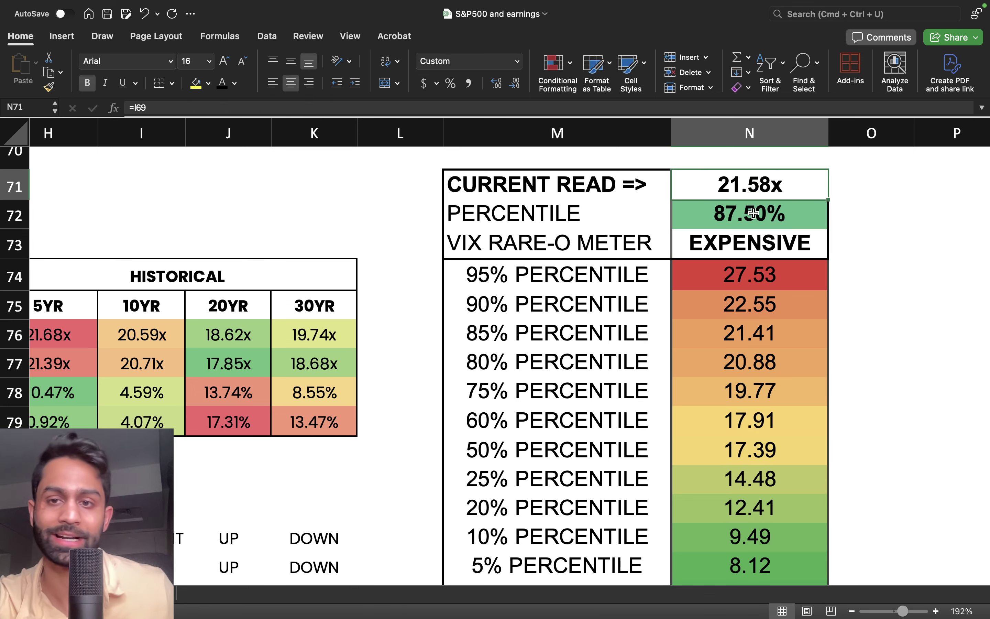
{"action": "left_click", "coordinate": [753, 213]}
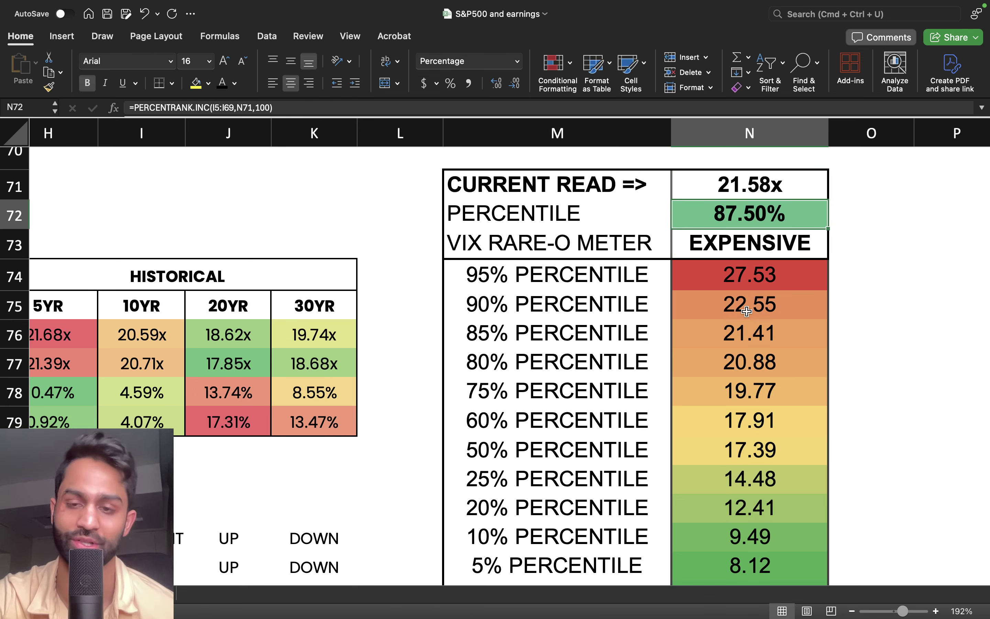
- Shorten the label in M73 to METER
{"action": "left_click_drag", "start_coordinate": [742, 248], "coordinate": [452, 247]}
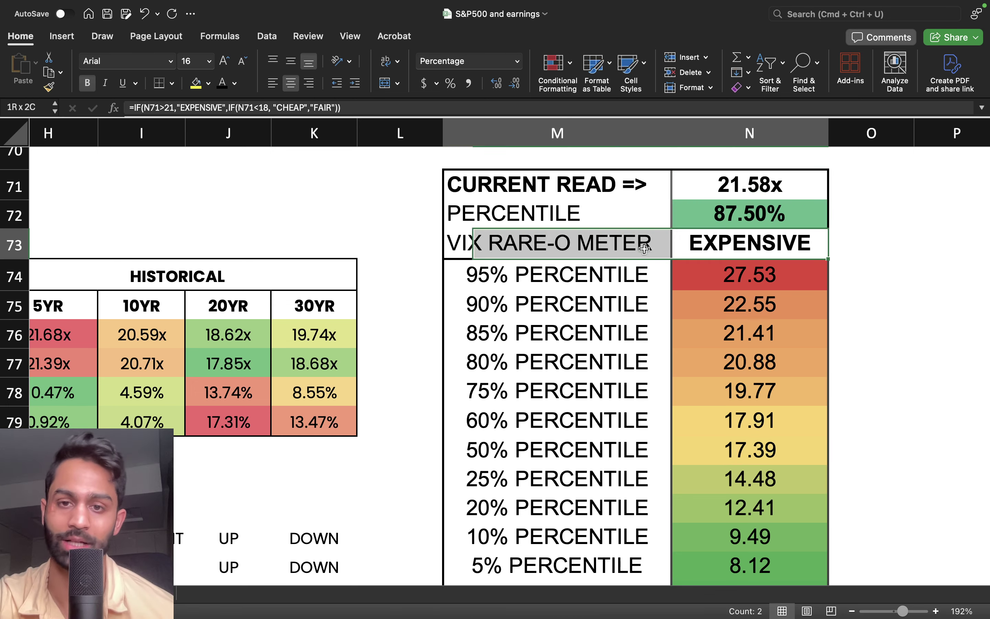
{"action": "double_click", "coordinate": [451, 246]}
{"action": "left_click_drag", "start_coordinate": [577, 244], "coordinate": [446, 246]}
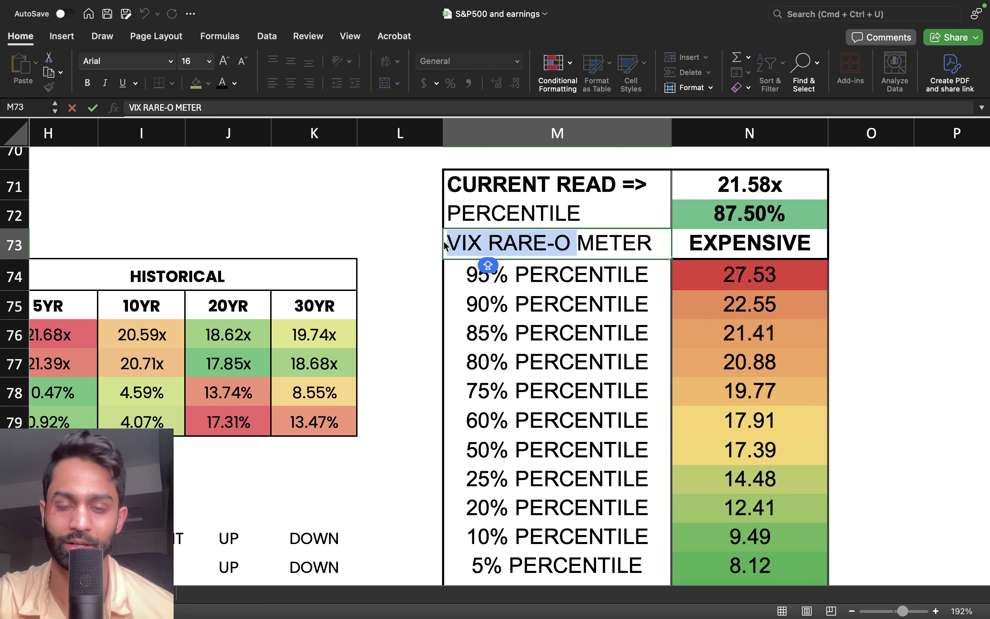
{"action": "key", "text": "BackSpace"}
{"action": "key", "text": "Return"}
- Compare the 50% percentile P/E in N80 with the overall median P/E in E75
{"action": "scroll", "coordinate": [641, 311], "scroll_direction": "down", "scroll_amount": 3}
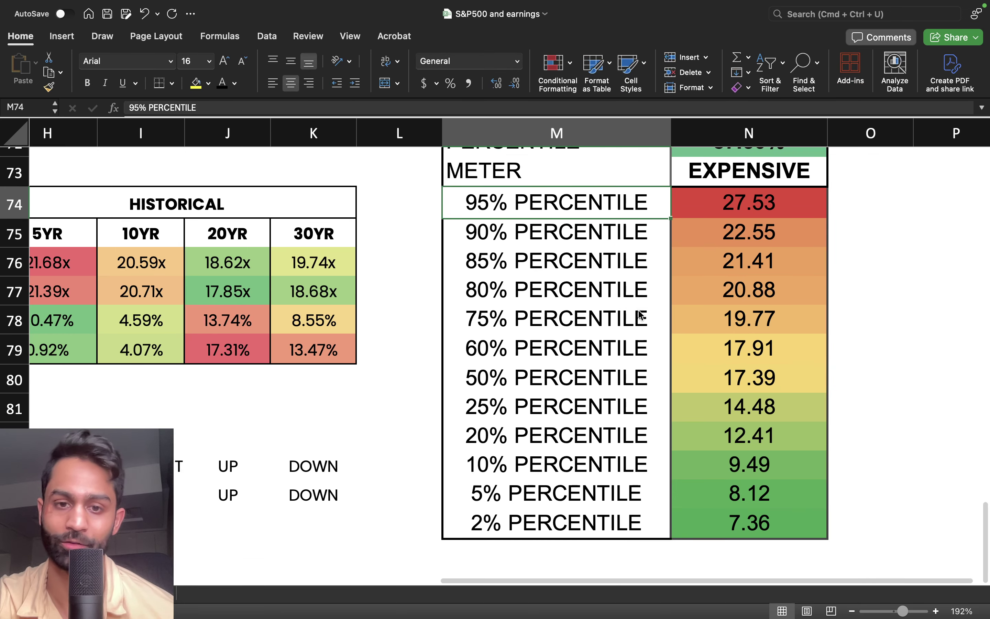
{"action": "left_click_drag", "start_coordinate": [742, 289], "coordinate": [755, 383]}
{"action": "left_click", "coordinate": [750, 383]}
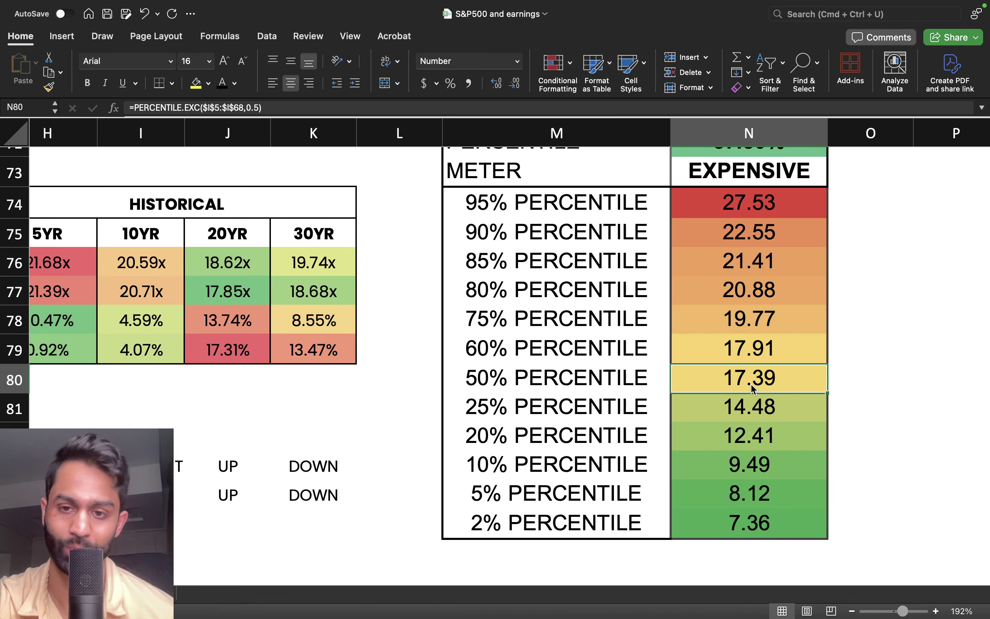
{"action": "left_click_drag", "start_coordinate": [610, 383], "coordinate": [740, 382]}
{"action": "scroll", "coordinate": [740, 382], "scroll_direction": "left", "scroll_amount": 10}
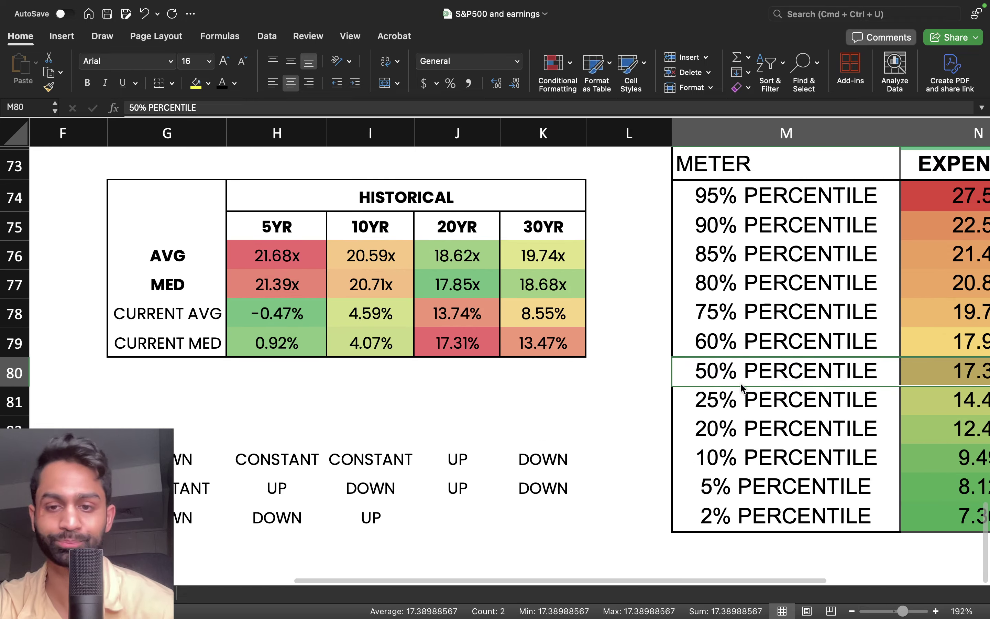
{"action": "scroll", "coordinate": [740, 382], "scroll_direction": "right", "scroll_amount": 5}
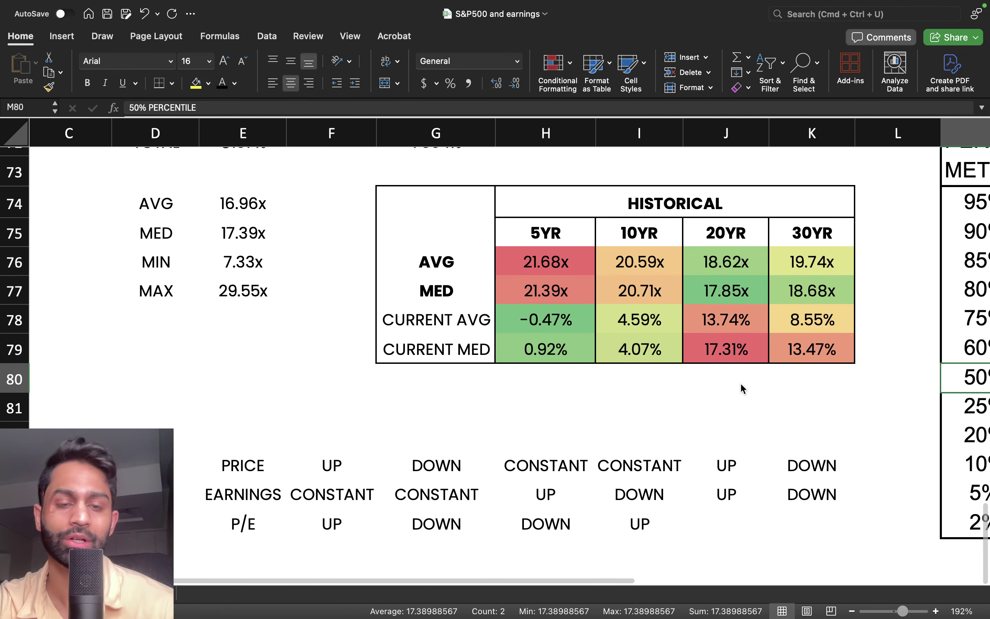
{"action": "scroll", "coordinate": [740, 382], "scroll_direction": "up", "scroll_amount": 1}
{"action": "left_click_drag", "start_coordinate": [204, 252], "coordinate": [272, 253]}
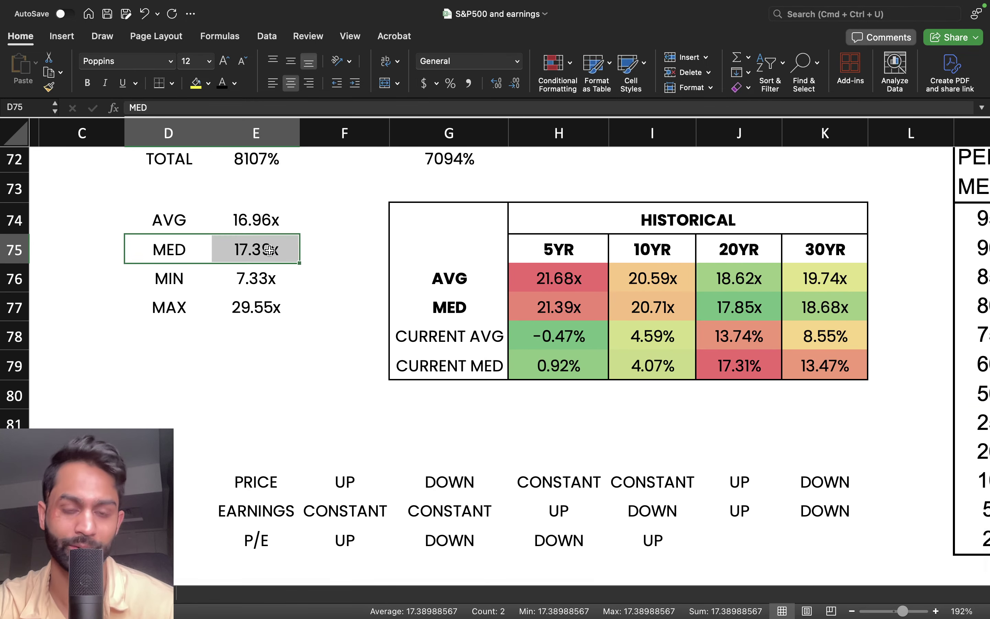
{"action": "left_click", "coordinate": [274, 253]}
{"action": "scroll", "coordinate": [665, 356], "scroll_direction": "right", "scroll_amount": 3}
{"action": "scroll", "coordinate": [665, 351], "scroll_direction": "right", "scroll_amount": 2}
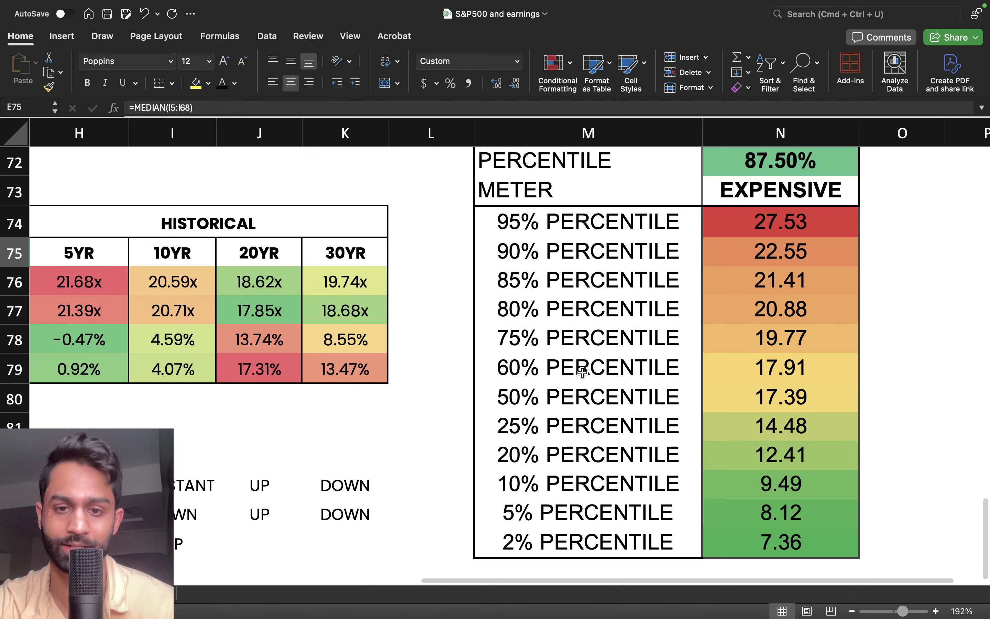
{"action": "left_click_drag", "start_coordinate": [557, 396], "coordinate": [781, 396]}
{"action": "left_click", "coordinate": [785, 396]}
{"action": "scroll", "coordinate": [787, 401], "scroll_direction": "down", "scroll_amount": 3}
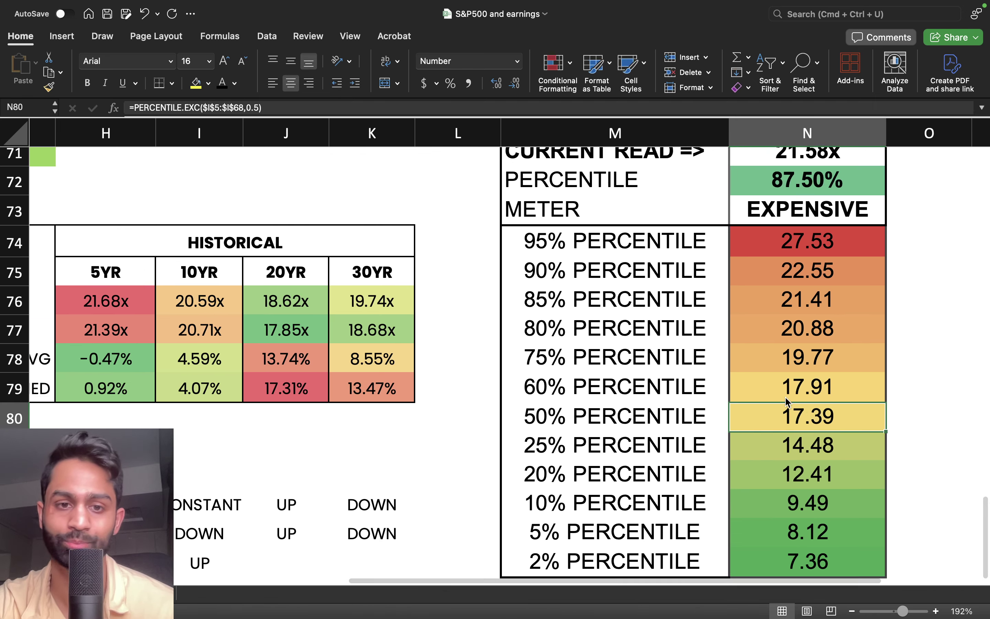
{"action": "scroll", "coordinate": [778, 422], "scroll_direction": "down", "scroll_amount": 2}
{"action": "scroll", "coordinate": [778, 421], "scroll_direction": "down", "scroll_amount": 3}
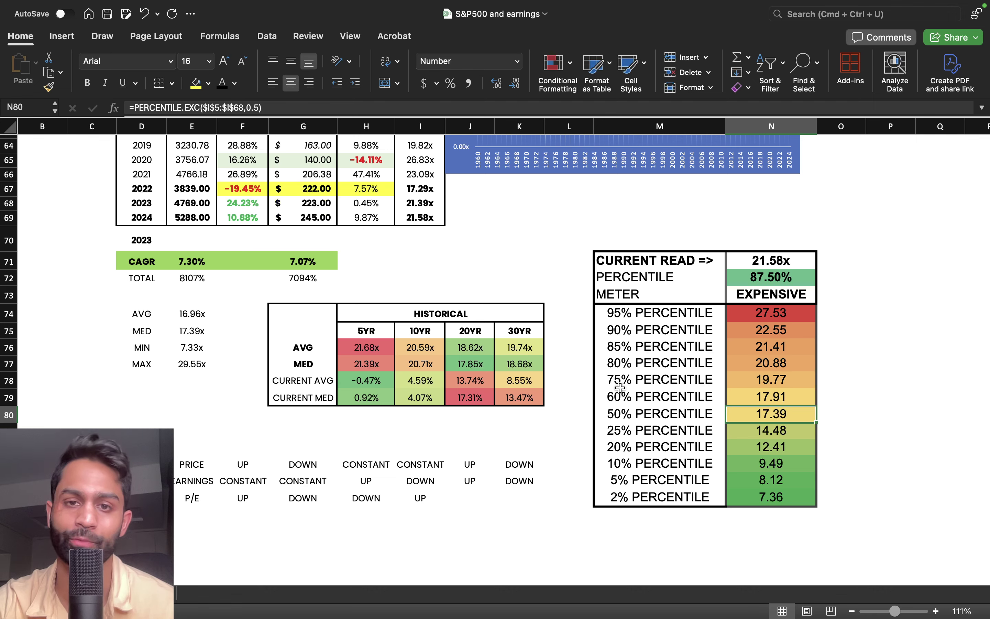
{"action": "scroll", "coordinate": [620, 387], "scroll_direction": "up", "scroll_amount": 5}
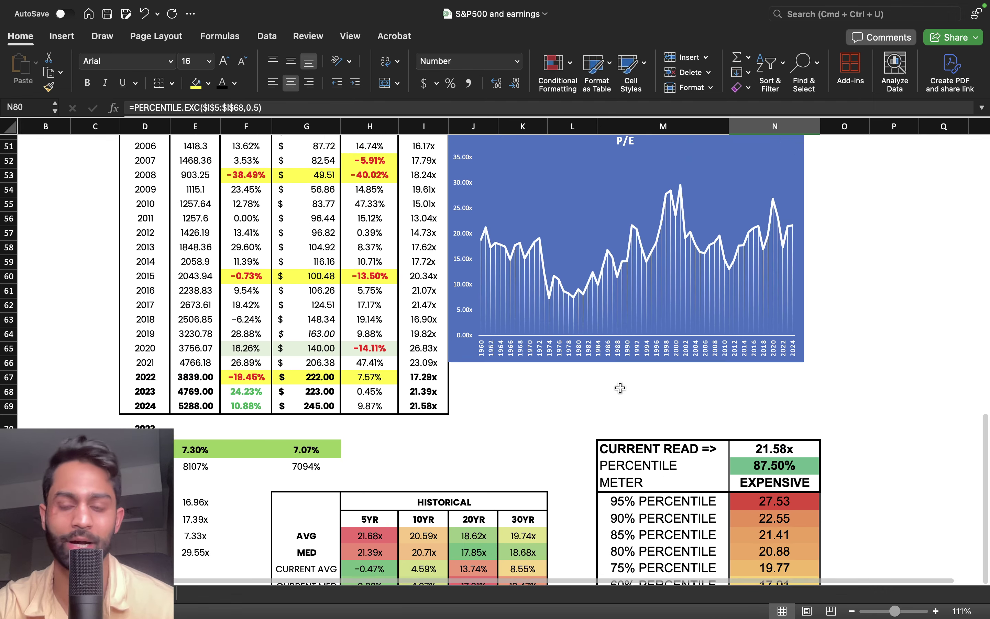
{"action": "scroll", "coordinate": [620, 388], "scroll_direction": "down", "scroll_amount": 6}
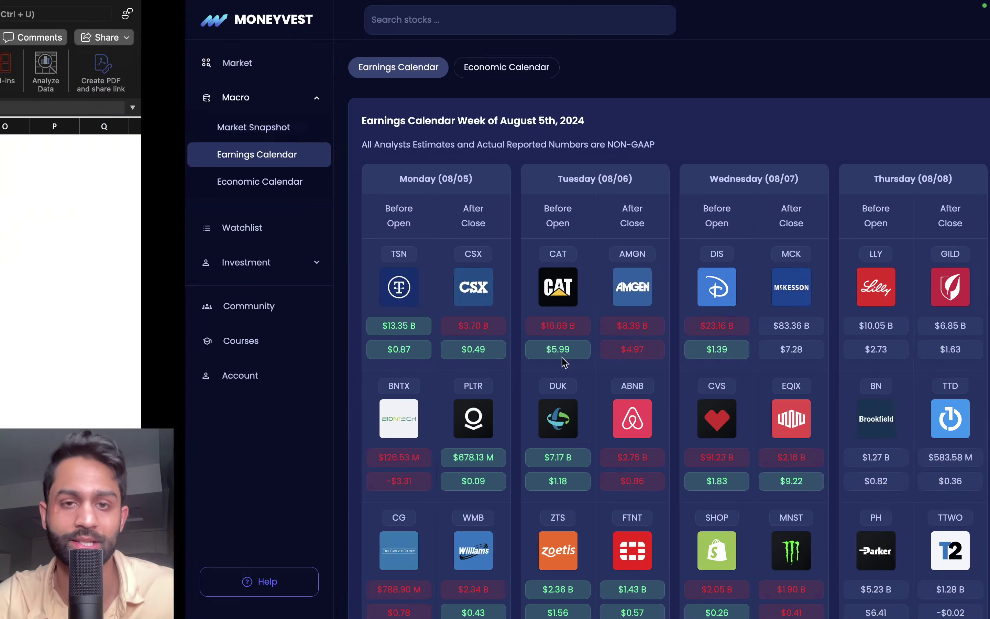
- Update the 2024 S&P 500 price in E69 to 5669
{"action": "scroll", "coordinate": [226, 244], "scroll_direction": "up", "scroll_amount": 5}
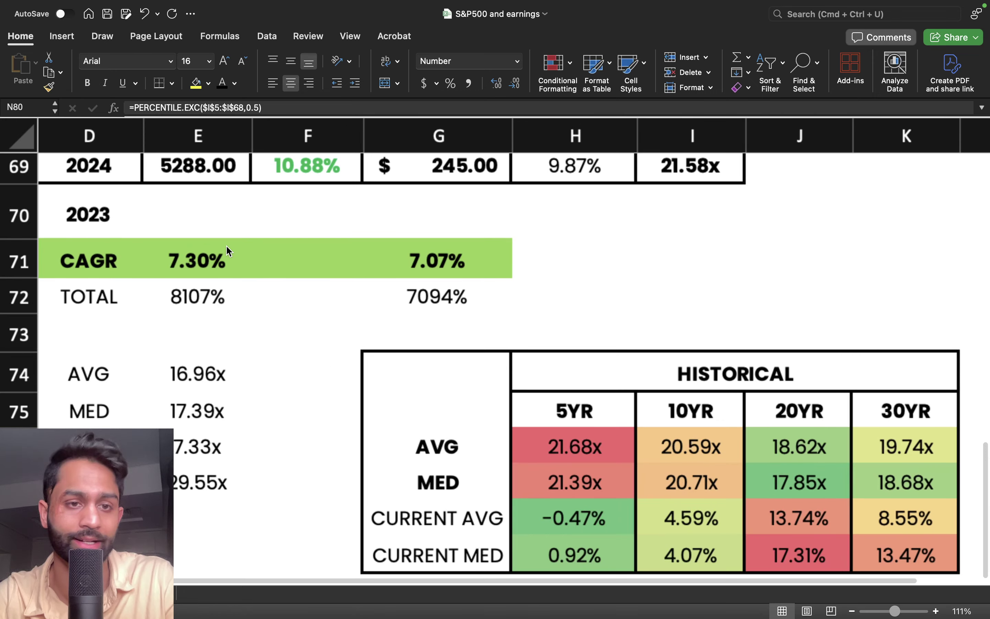
{"action": "scroll", "coordinate": [226, 244], "scroll_direction": "up", "scroll_amount": 3}
{"action": "scroll", "coordinate": [226, 244], "scroll_direction": "left", "scroll_amount": 2}
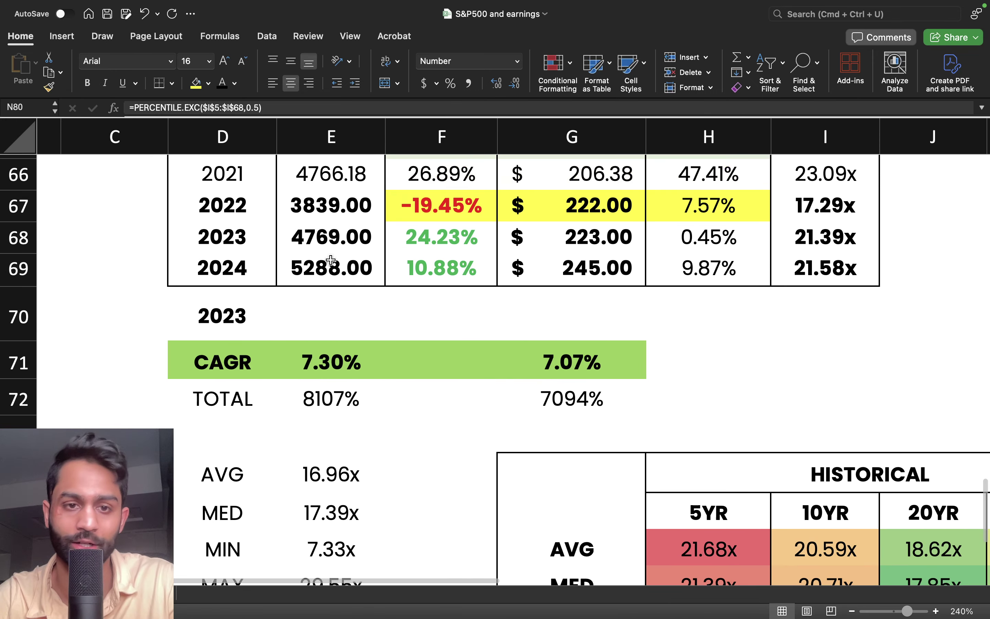
{"action": "left_click", "coordinate": [333, 273]}
{"action": "type", "text": "5669"}
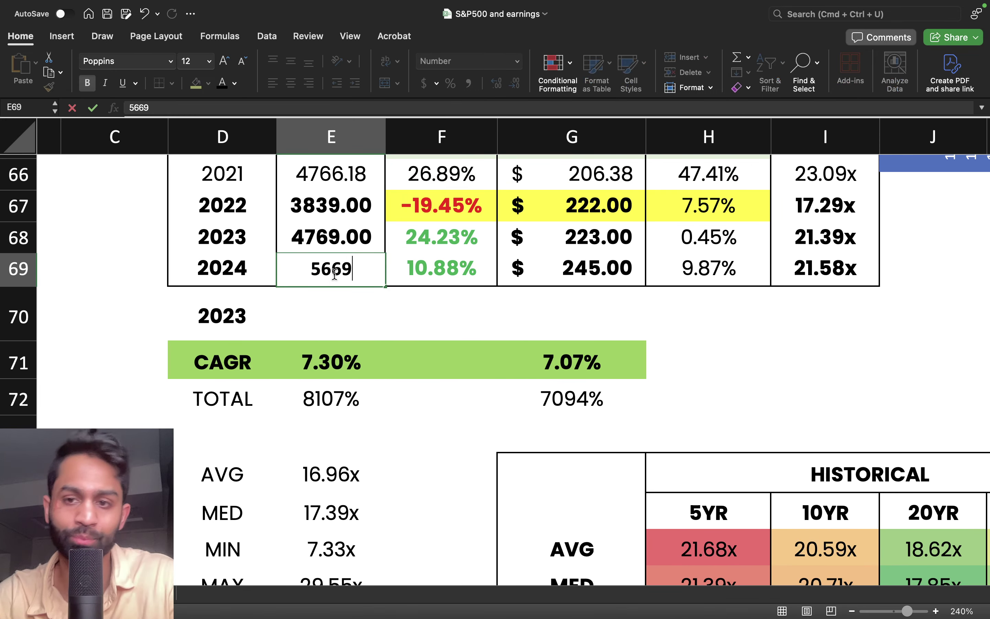
{"action": "key", "text": "Return"}
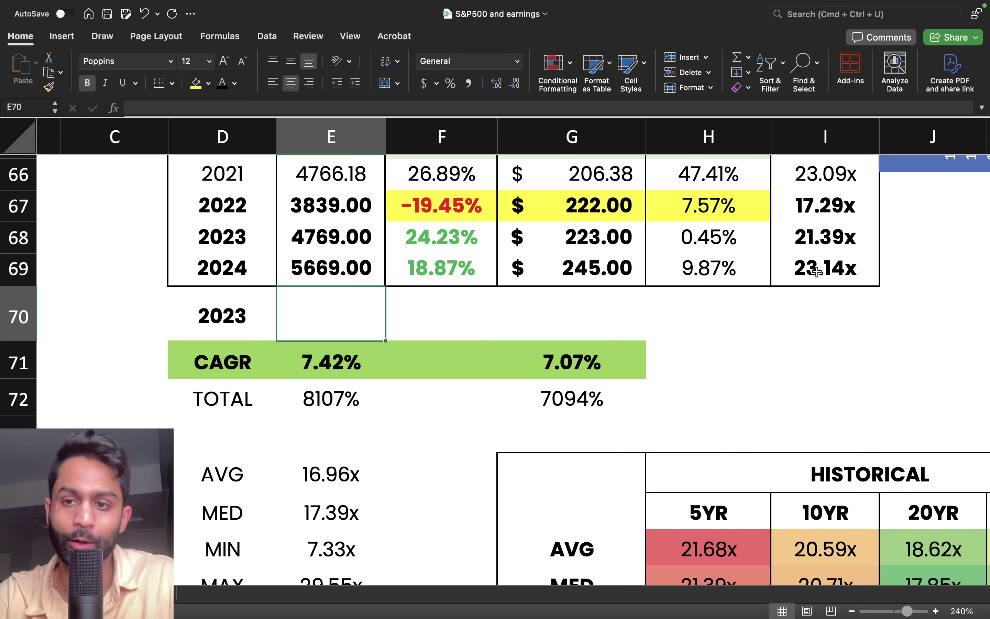
- Check the recalculated 2024 P/E in I69 against the CURRENT READ and PERCENTILE values in N71:N72
{"action": "left_click", "coordinate": [811, 272]}
{"action": "scroll", "coordinate": [834, 335], "scroll_direction": "down", "scroll_amount": 5}
{"action": "scroll", "coordinate": [834, 336], "scroll_direction": "right", "scroll_amount": 5}
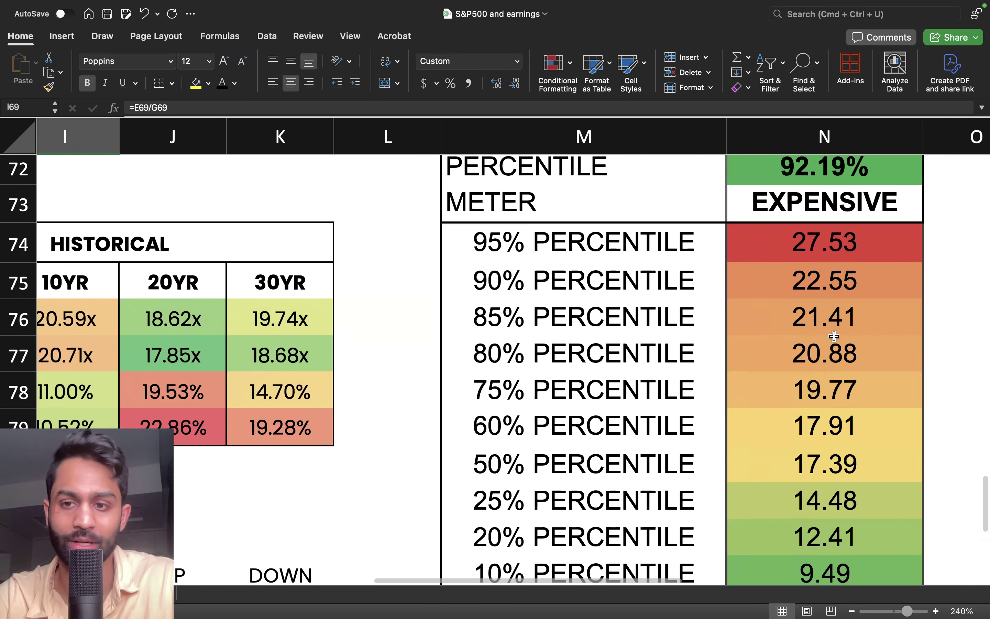
{"action": "scroll", "coordinate": [810, 315], "scroll_direction": "up", "scroll_amount": 3}
{"action": "left_click", "coordinate": [797, 303]}
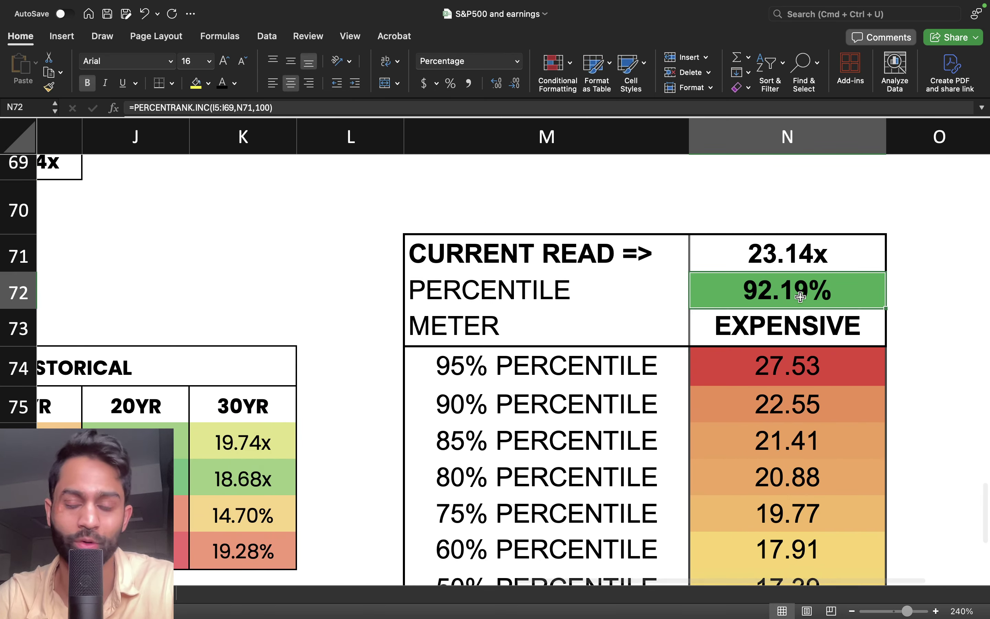
{"action": "left_click", "coordinate": [639, 289]}
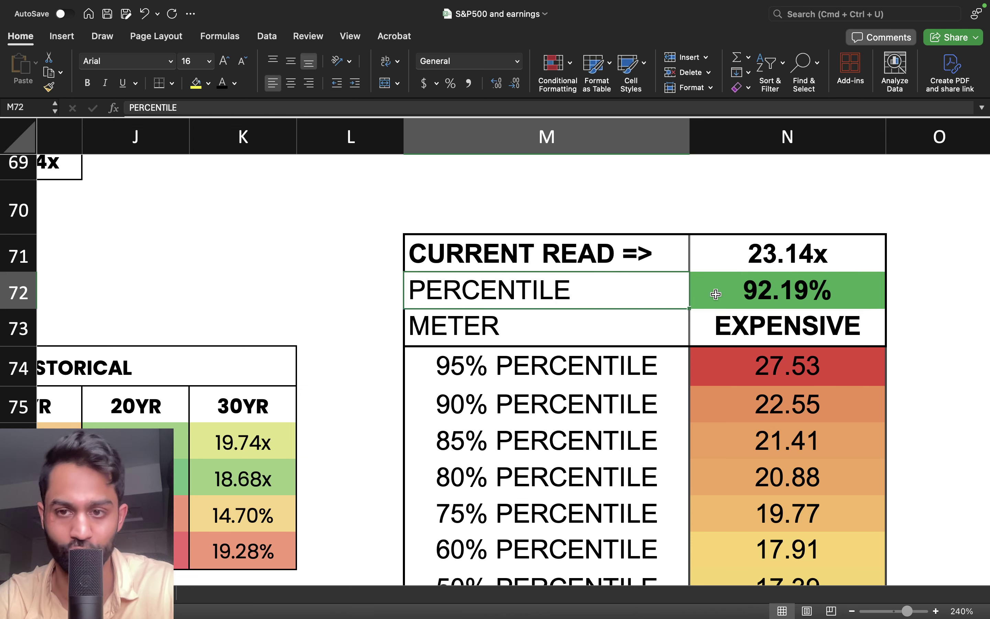
{"action": "left_click", "coordinate": [699, 292]}
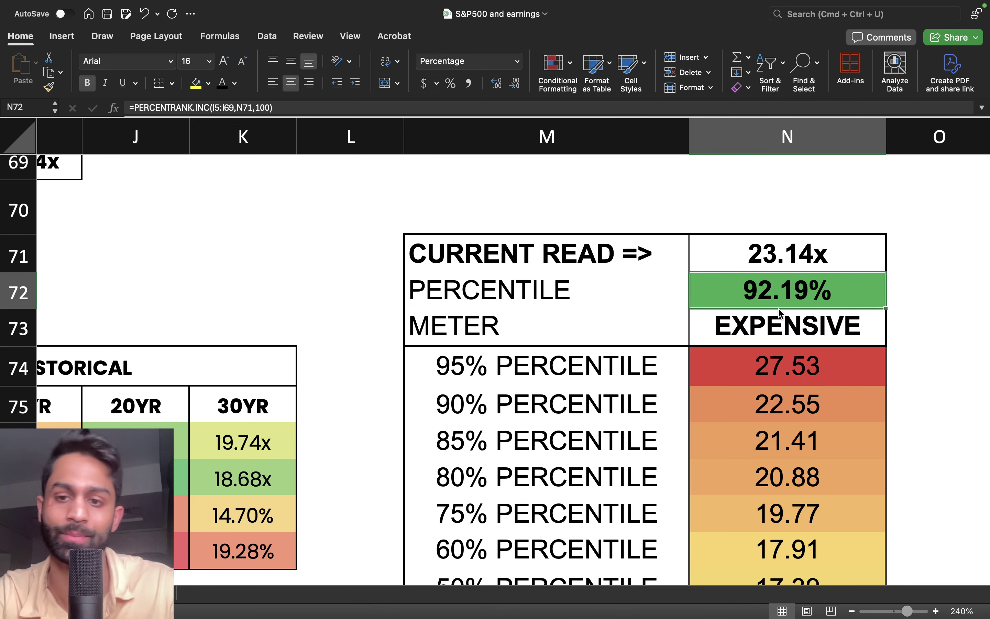
{"action": "left_click", "coordinate": [788, 254]}
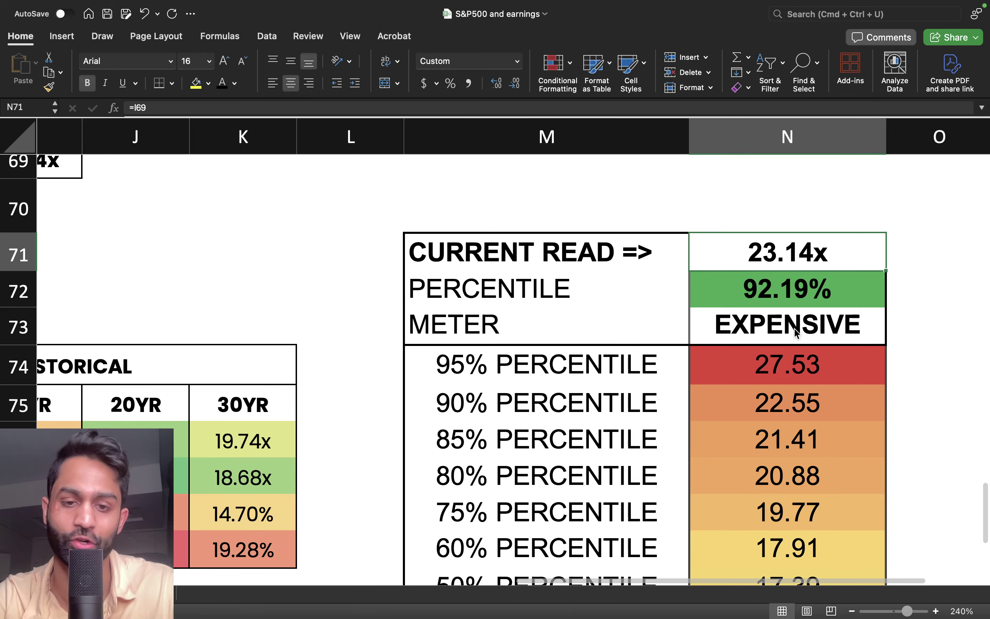
- Examine the METER rating in row 73 alongside the percentile table and the HISTORICAL comparison table
{"action": "scroll", "coordinate": [796, 333], "scroll_direction": "down", "scroll_amount": 5}
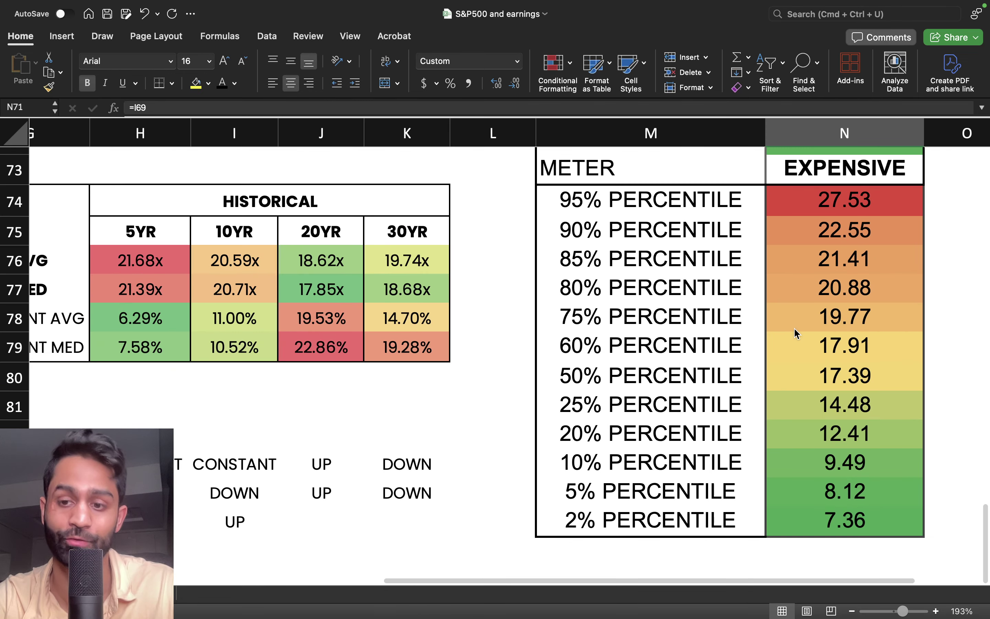
{"action": "scroll", "coordinate": [796, 333], "scroll_direction": "up", "scroll_amount": 1}
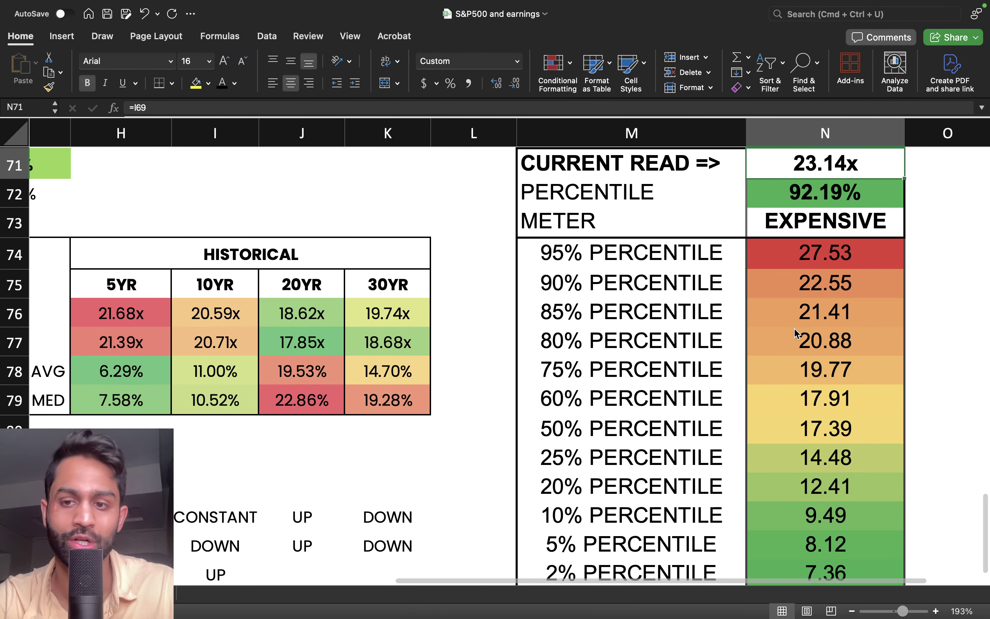
{"action": "left_click_drag", "start_coordinate": [802, 229], "coordinate": [654, 228]}
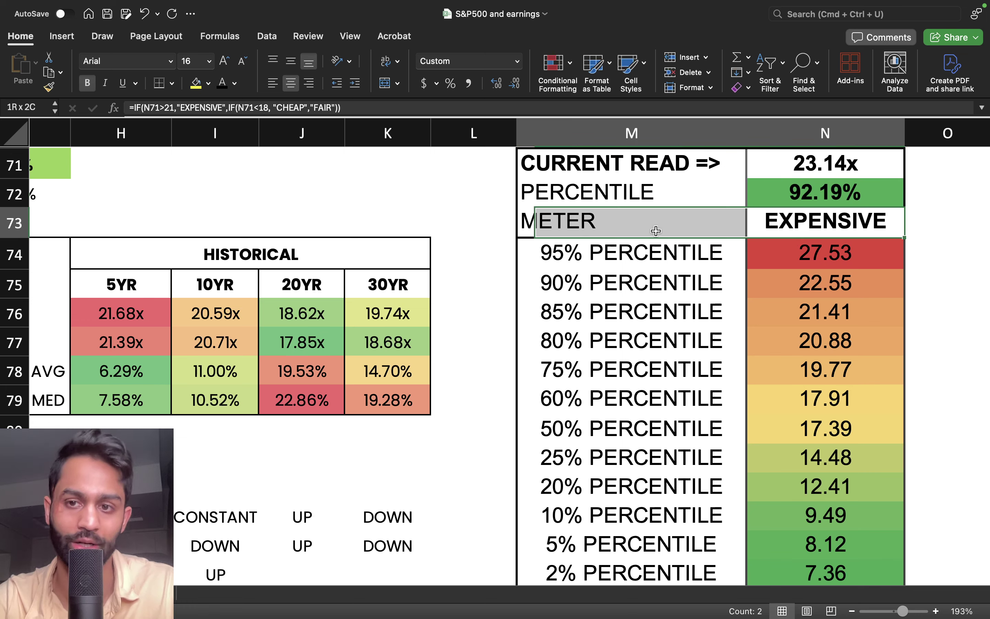
{"action": "left_click", "coordinate": [648, 227]}
{"action": "scroll", "coordinate": [650, 232], "scroll_direction": "left", "scroll_amount": 5}
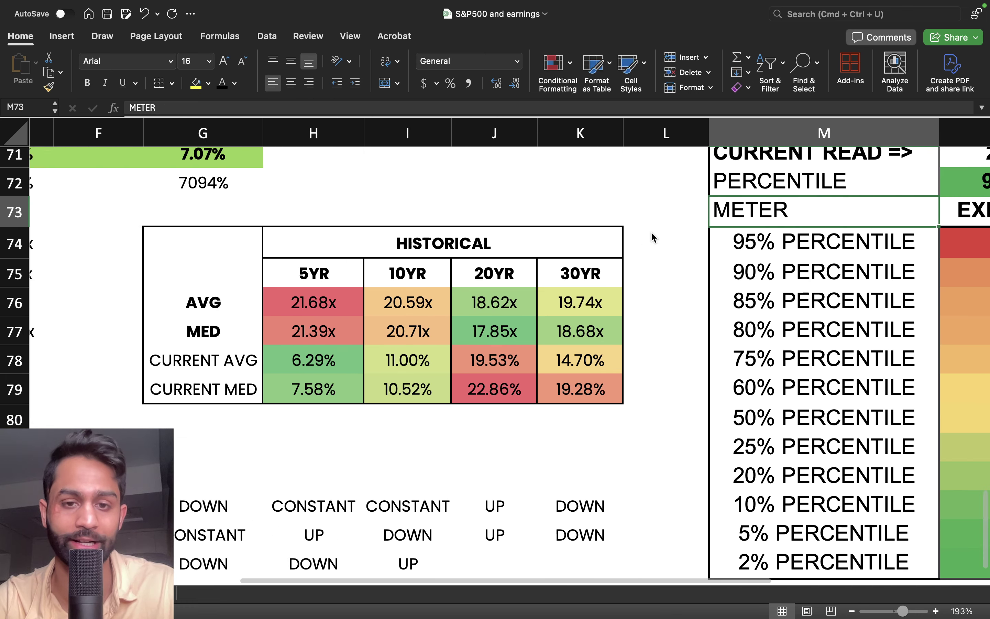
- Review the CURRENT AVG and CURRENT MED percentages in H78:K79 of the HISTORICAL table, from 5YR to 30YR
{"action": "left_click_drag", "start_coordinate": [374, 356], "coordinate": [612, 391]}
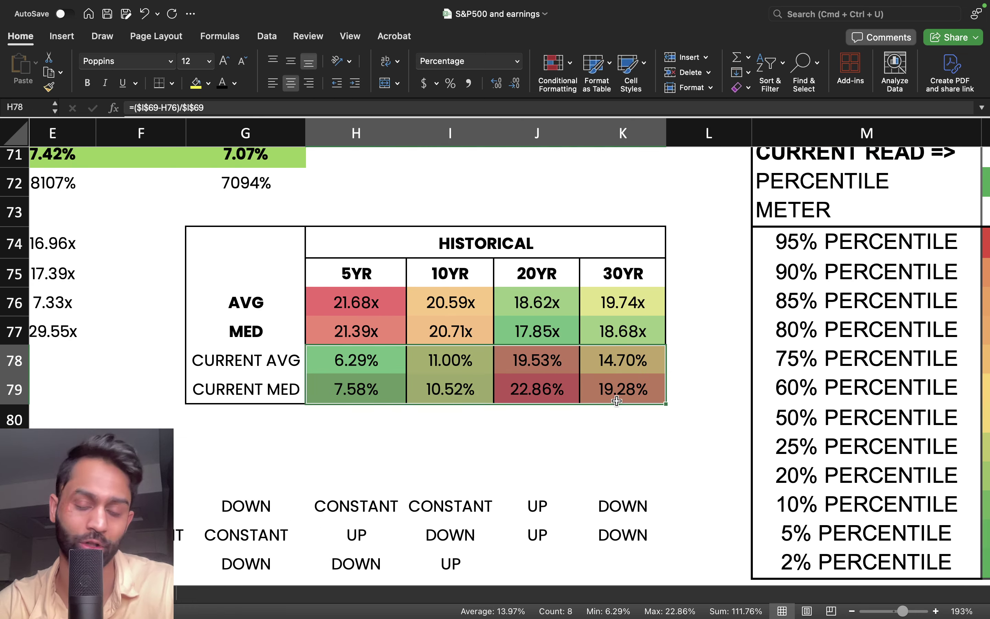
{"action": "left_click", "coordinate": [624, 445]}
{"action": "mouse_move", "coordinate": [368, 355]}
{"action": "left_mouse_down"}
{"action": "mouse_move", "coordinate": [563, 389]}
{"action": "mouse_move", "coordinate": [568, 399]}
{"action": "mouse_move", "coordinate": [366, 364]}
{"action": "left_mouse_up"}
{"action": "left_click", "coordinate": [568, 399]}
{"action": "left_click", "coordinate": [366, 364]}
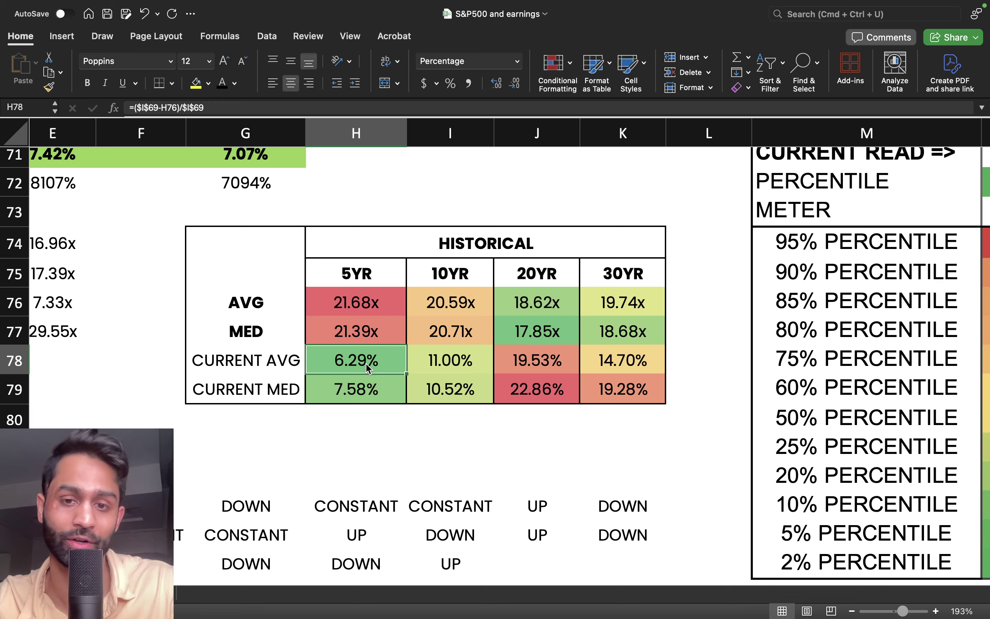
- Change the 2024 S&P 500 price in E69 to 5293
{"action": "scroll", "coordinate": [365, 363], "scroll_direction": "up", "scroll_amount": 6}
{"action": "scroll", "coordinate": [366, 363], "scroll_direction": "left", "scroll_amount": 3}
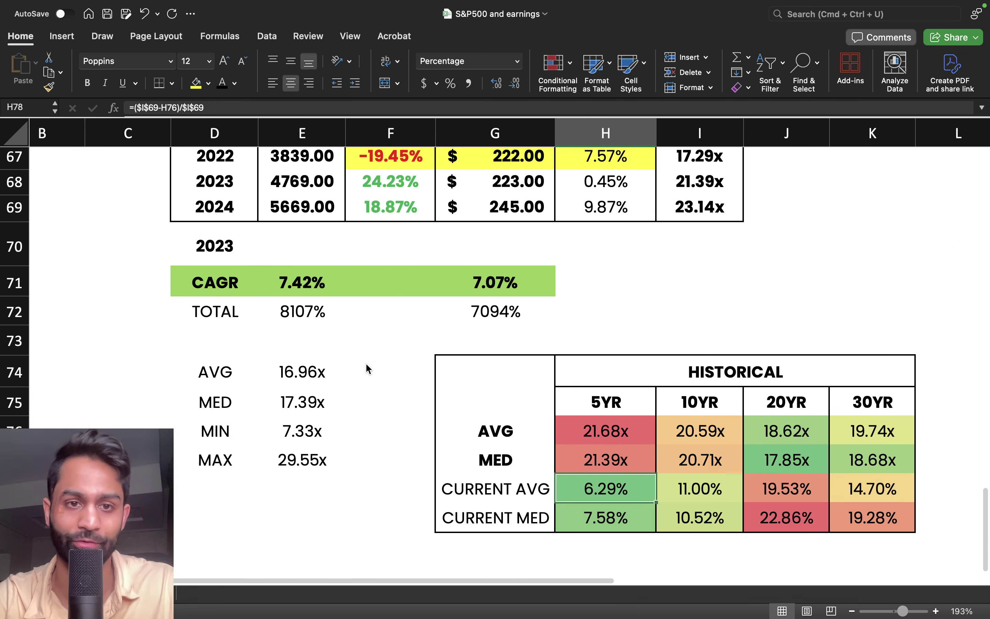
{"action": "left_click", "coordinate": [369, 255]}
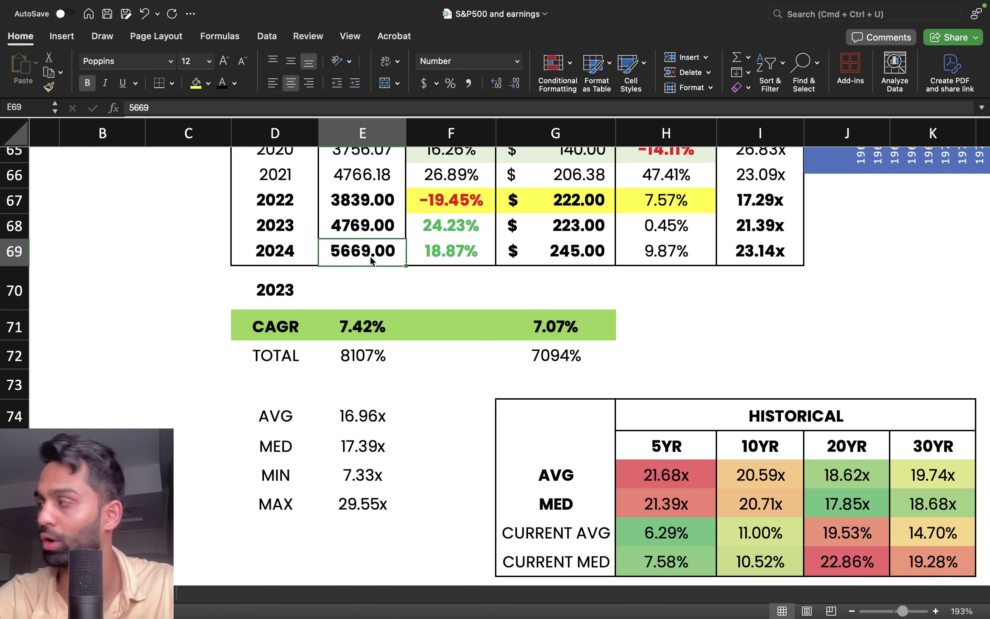
{"action": "type", "text": "5293"}
{"action": "key", "text": "Return"}
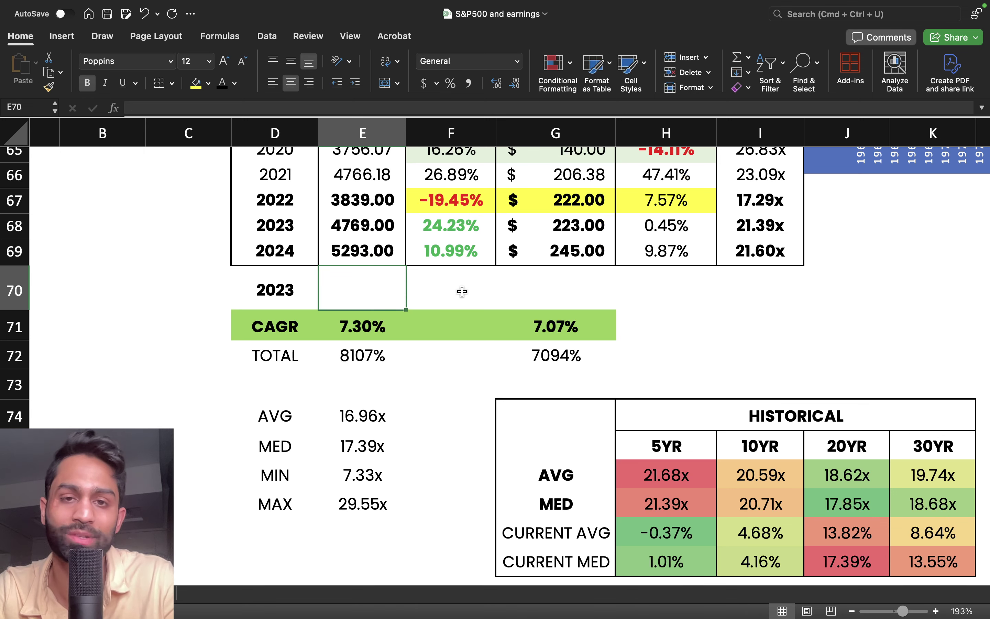
- Check the recalculated HISTORICAL comparison table and the PERCENTILE of the current P/E in N72
{"action": "scroll", "coordinate": [516, 311], "scroll_direction": "down", "scroll_amount": 7}
{"action": "scroll", "coordinate": [516, 311], "scroll_direction": "right", "scroll_amount": 5}
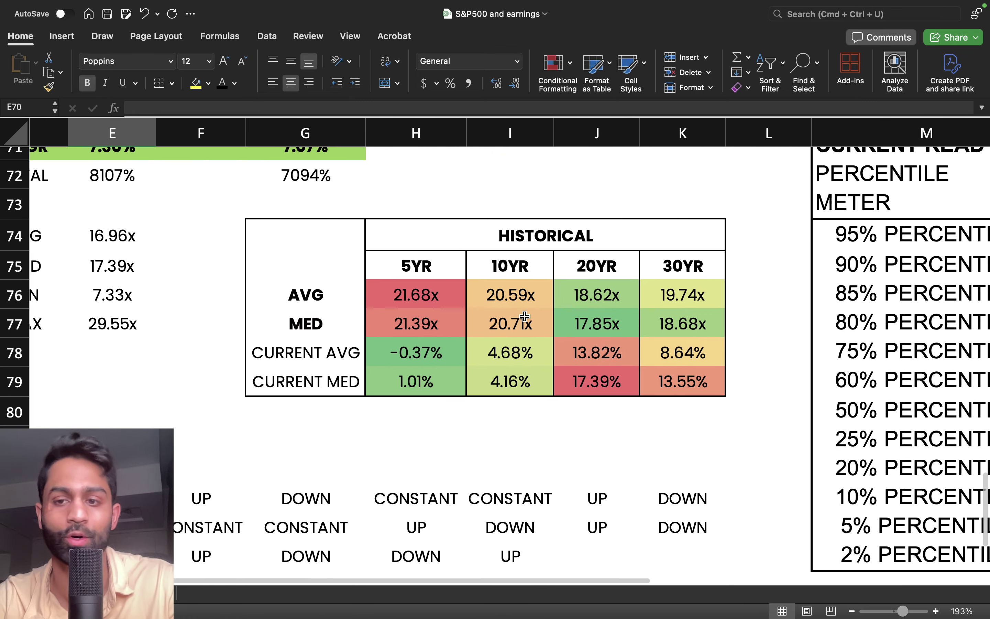
{"action": "scroll", "coordinate": [525, 316], "scroll_direction": "up", "scroll_amount": 2}
{"action": "scroll", "coordinate": [525, 316], "scroll_direction": "right", "scroll_amount": 2}
{"action": "left_click", "coordinate": [593, 230]}
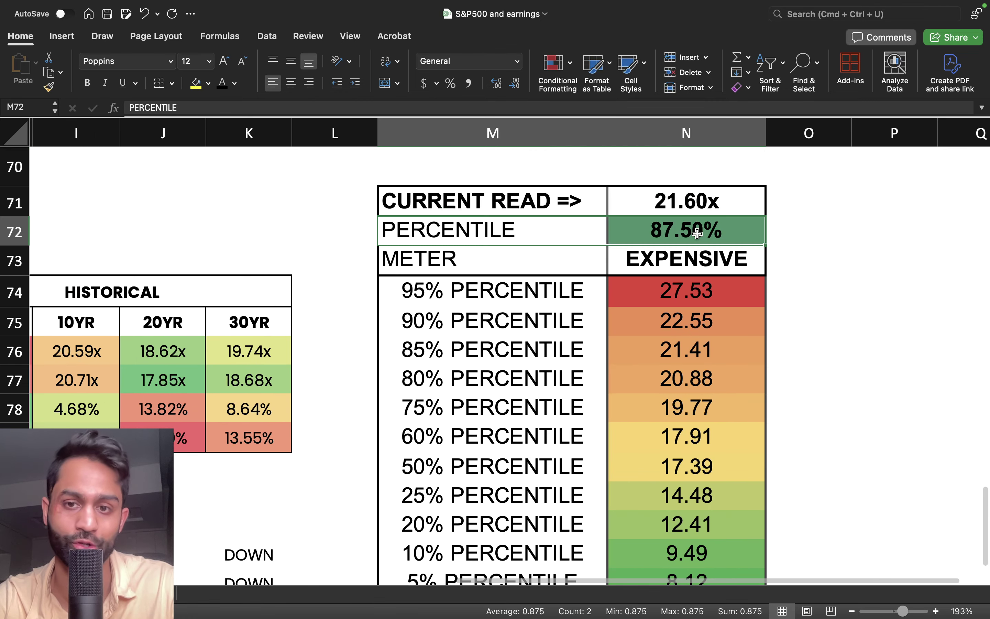
{"action": "left_click", "coordinate": [697, 233]}
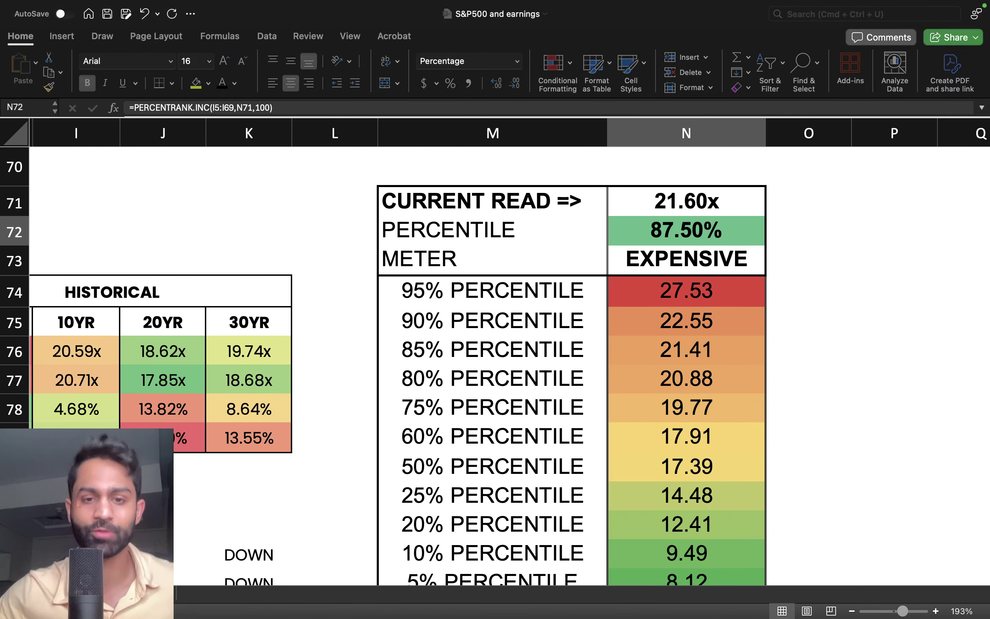